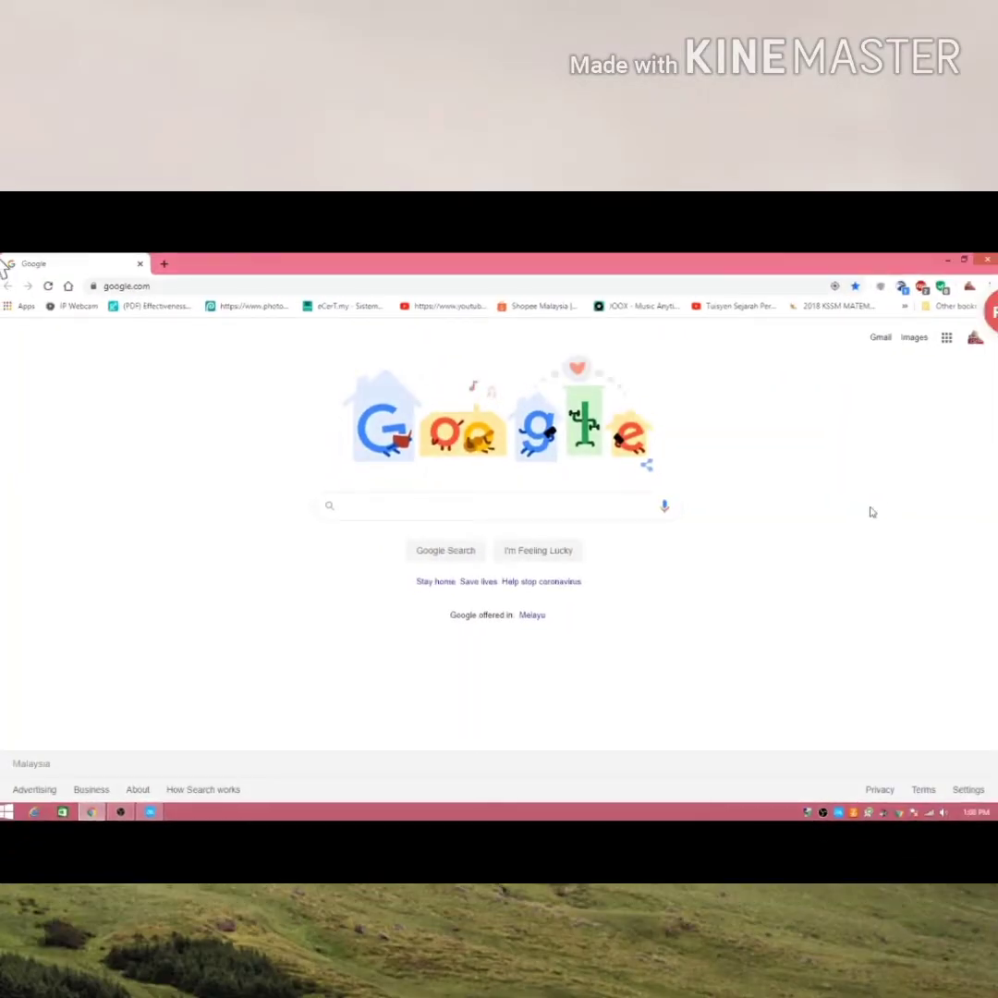
# Open Gmail and launch Google Classroom from the list of Google apps
pyautogui.click(881, 338)
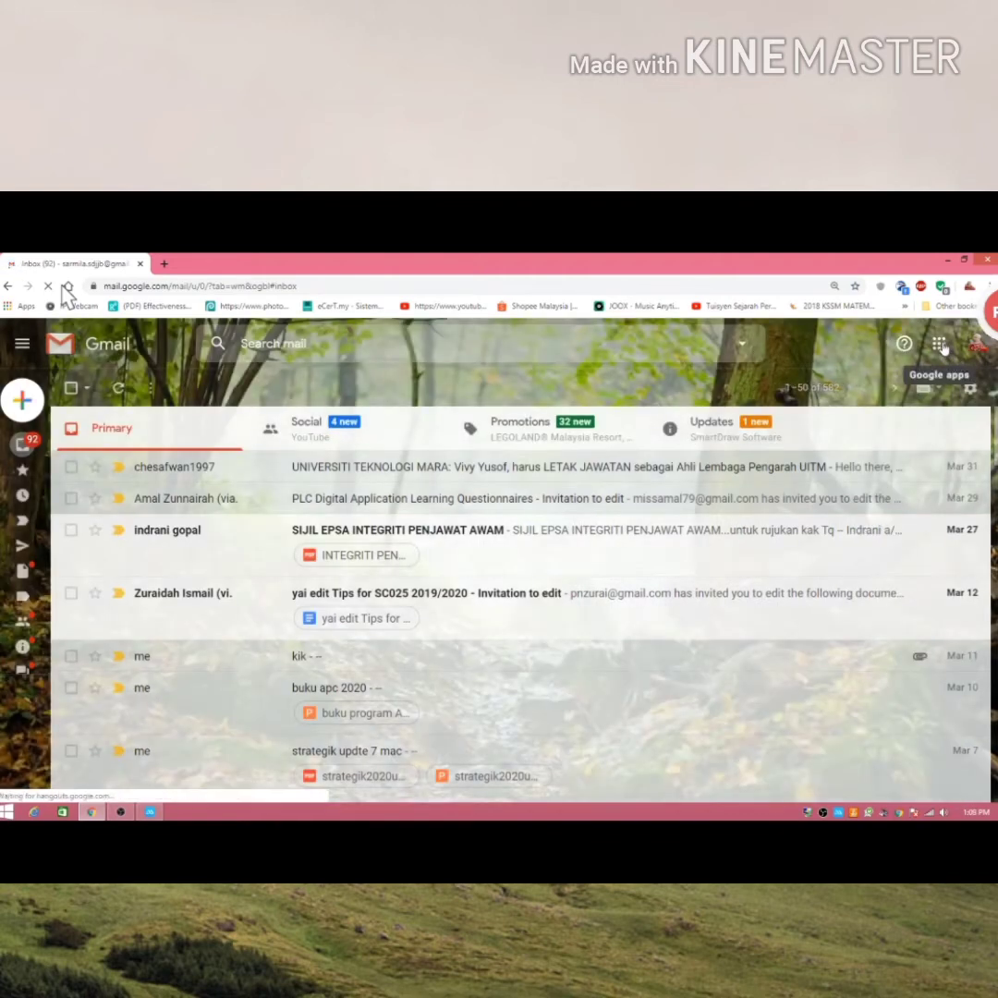
pyautogui.click(941, 345)
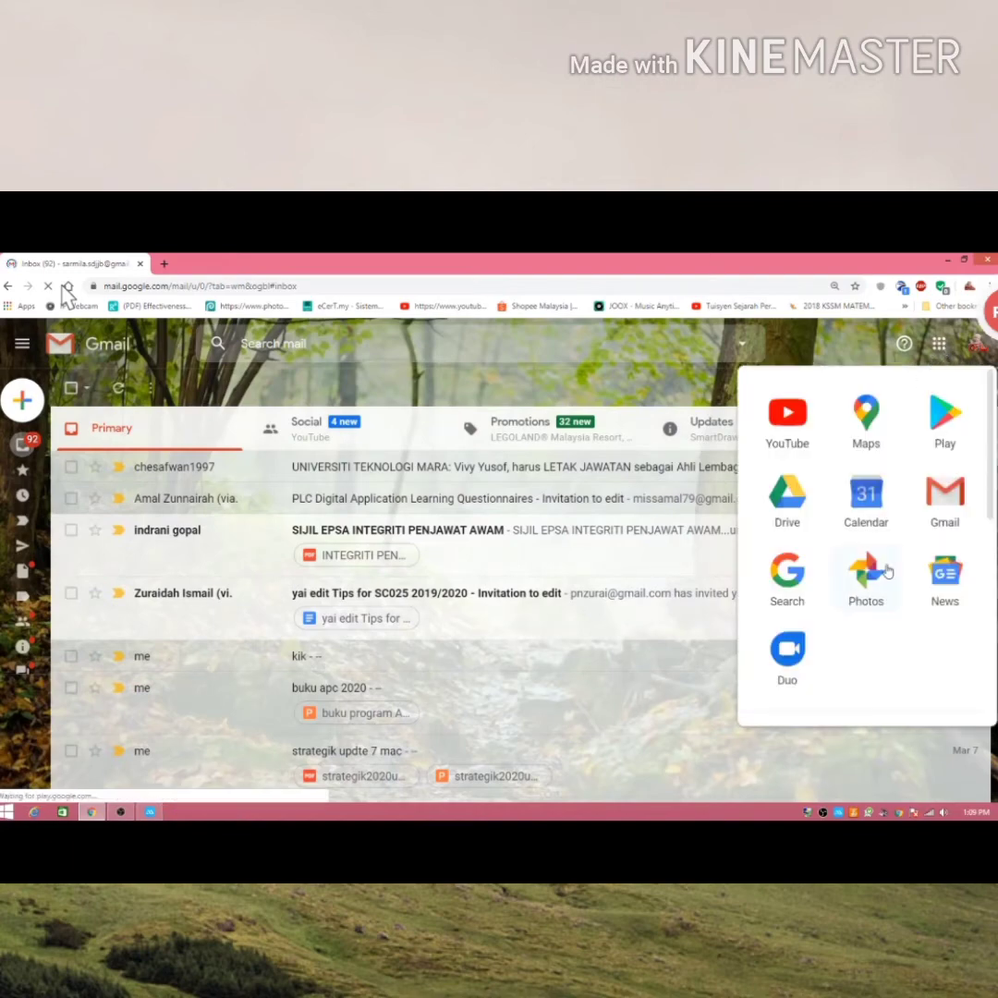
pyautogui.scroll(-2, 869, 573)
pyautogui.scroll(-4, 884, 571)
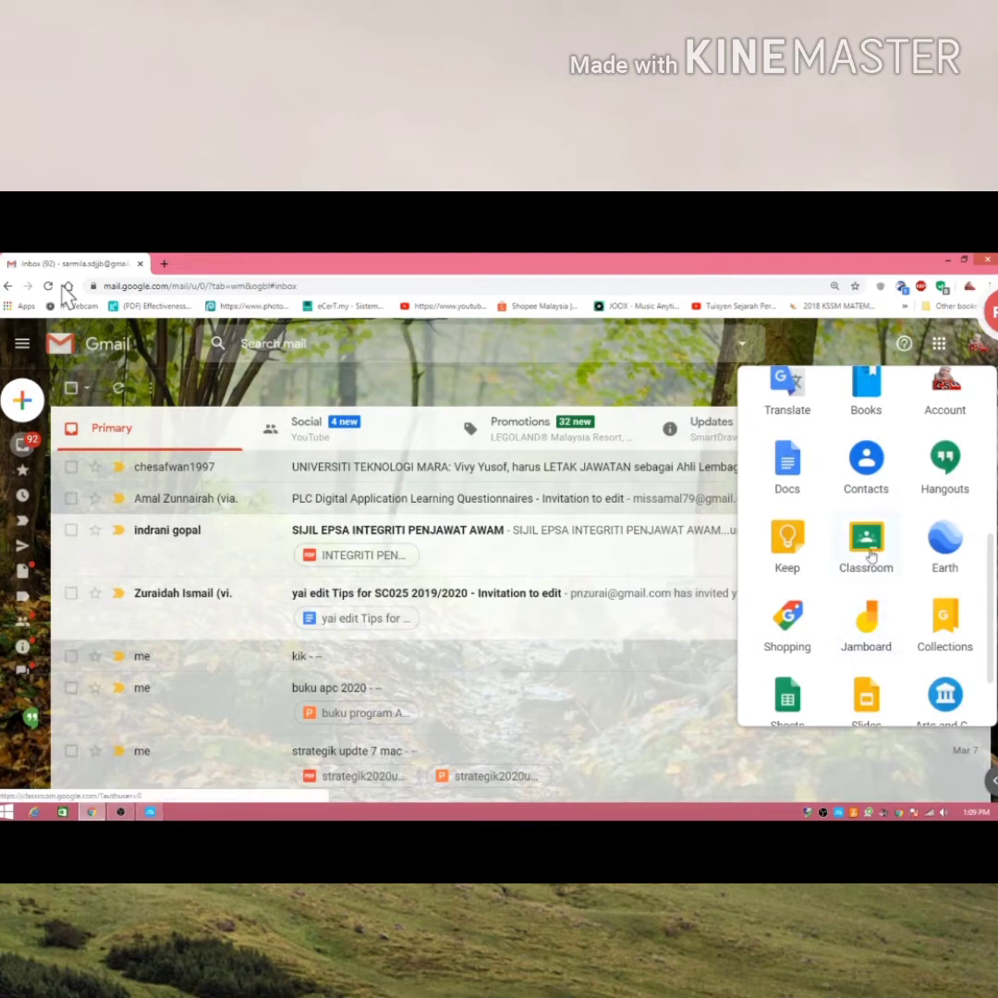
pyautogui.click(868, 552)
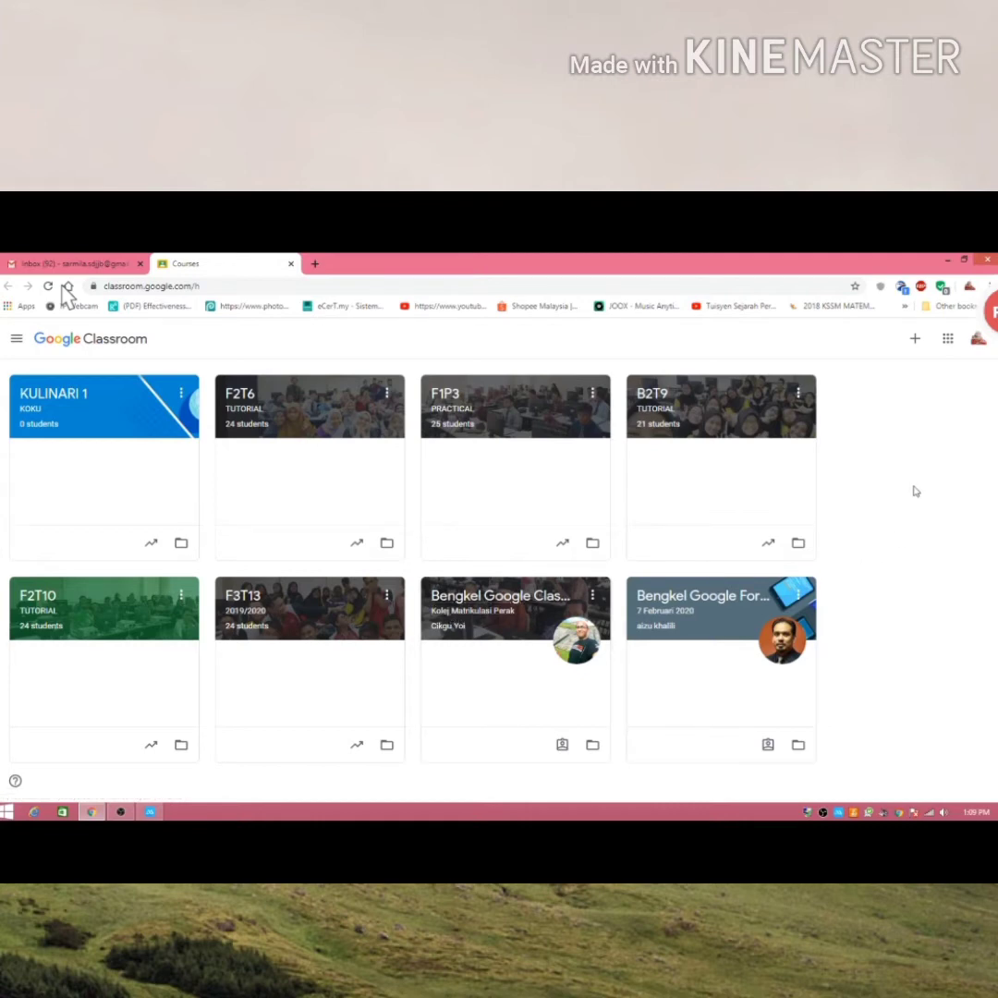
# Start creating a new class and accept the notice about not using Classroom at a school/university with students
pyautogui.click(914, 341)
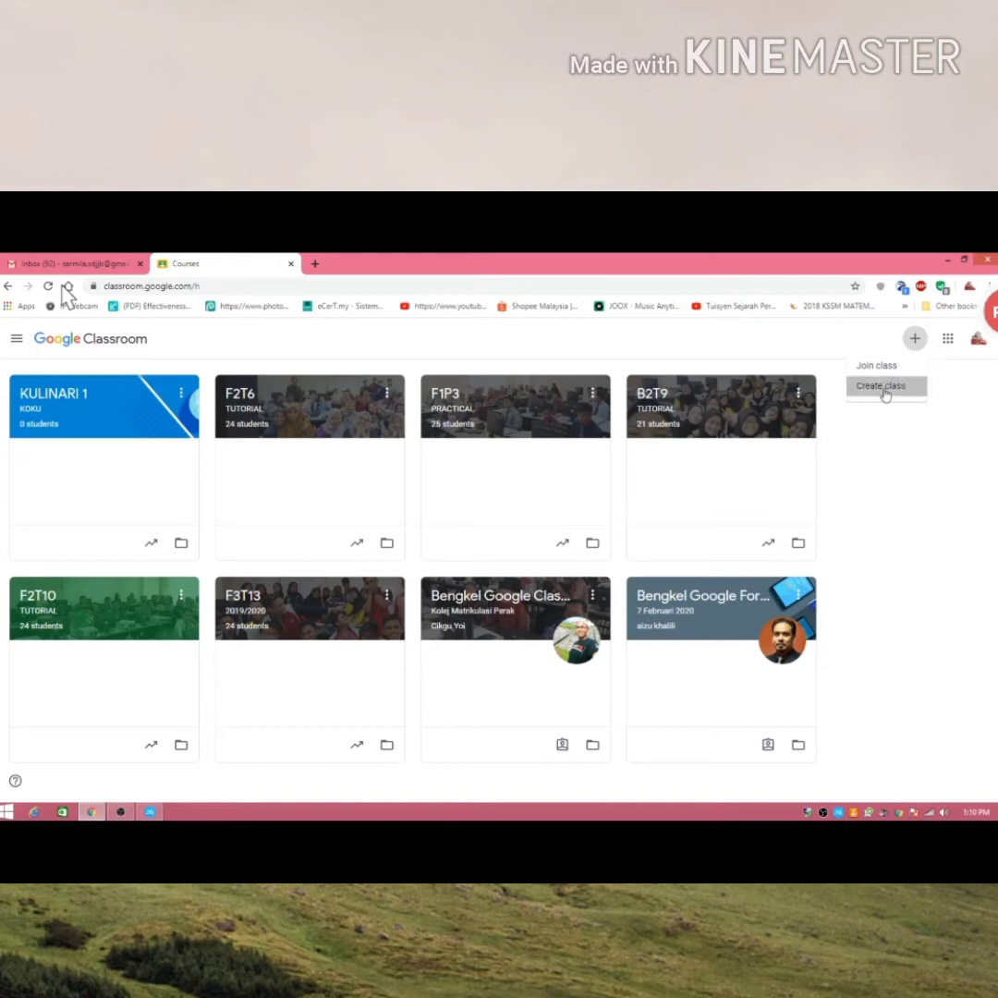
pyautogui.click(883, 388)
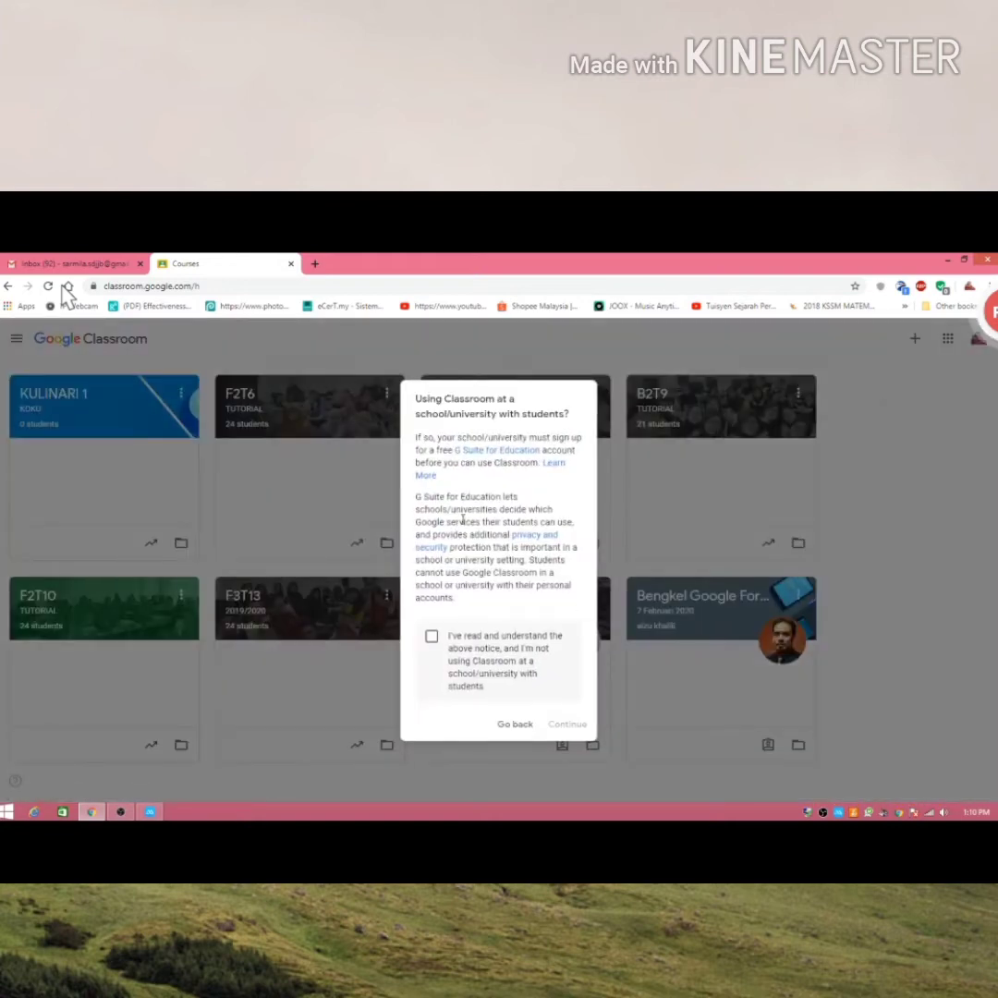
pyautogui.click(432, 636)
pyautogui.click(567, 724)
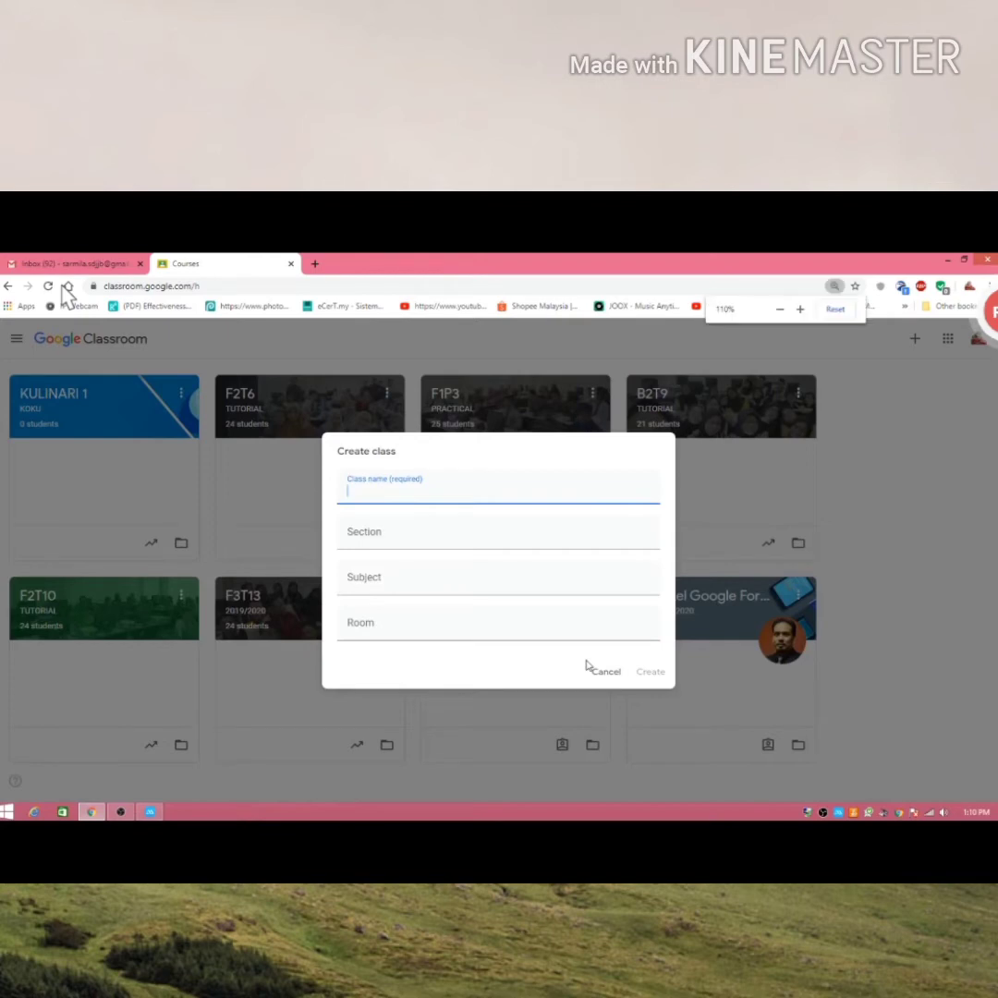
# Create the class with name "3 mawarberduri", section "form 3", subject "matematik" and room "blok a"
pyautogui.hotkey('ctrl', '+')
pyautogui.hotkey('ctrl', '+')
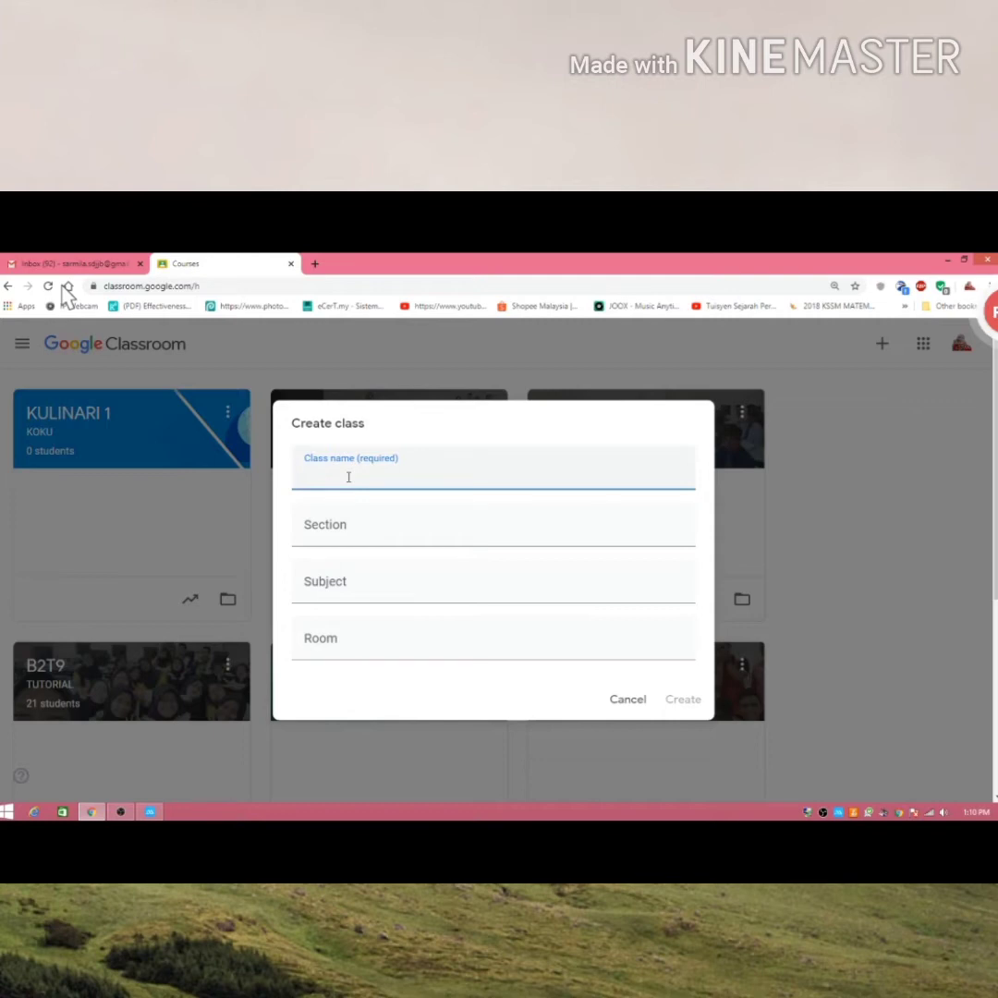
pyautogui.write('3 mawarberduri')
pyautogui.click(341, 530)
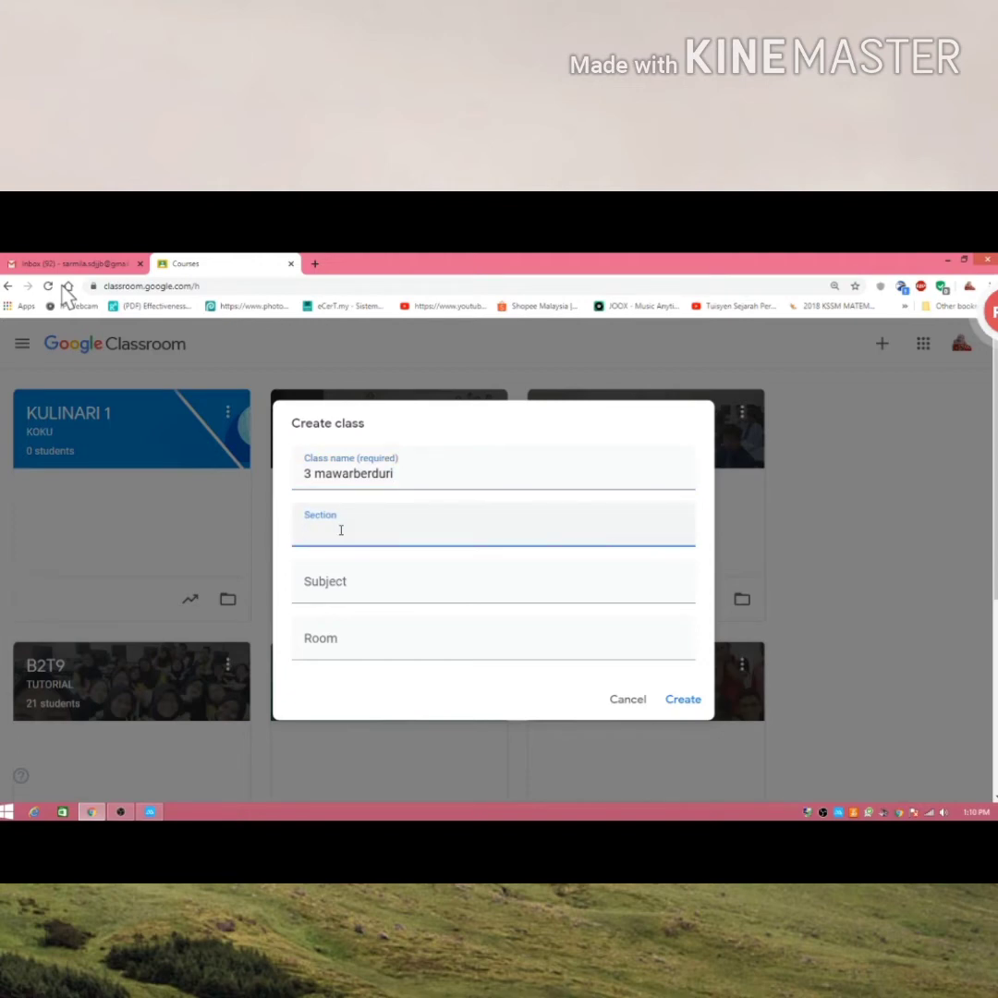
pyautogui.write('form 3')
pyautogui.click(334, 592)
pyautogui.write('ma')
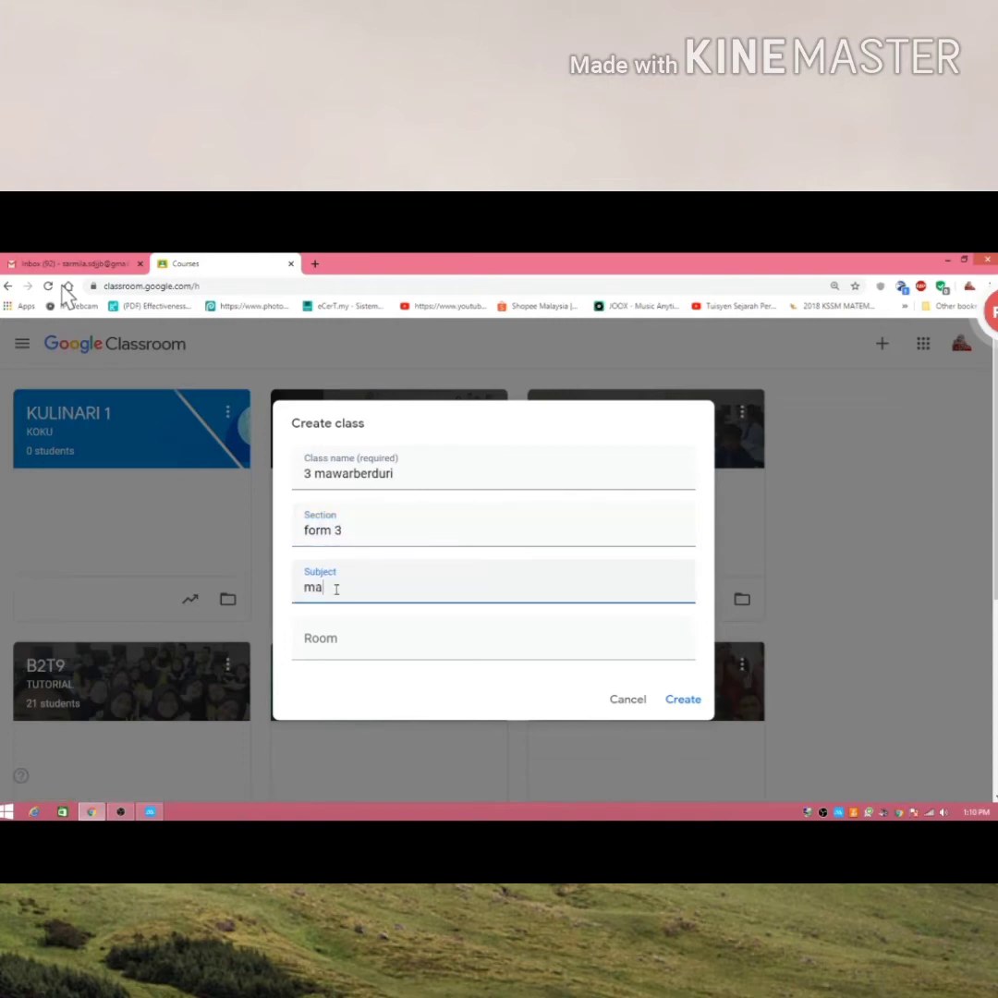
pyautogui.write('tematik')
pyautogui.click(332, 642)
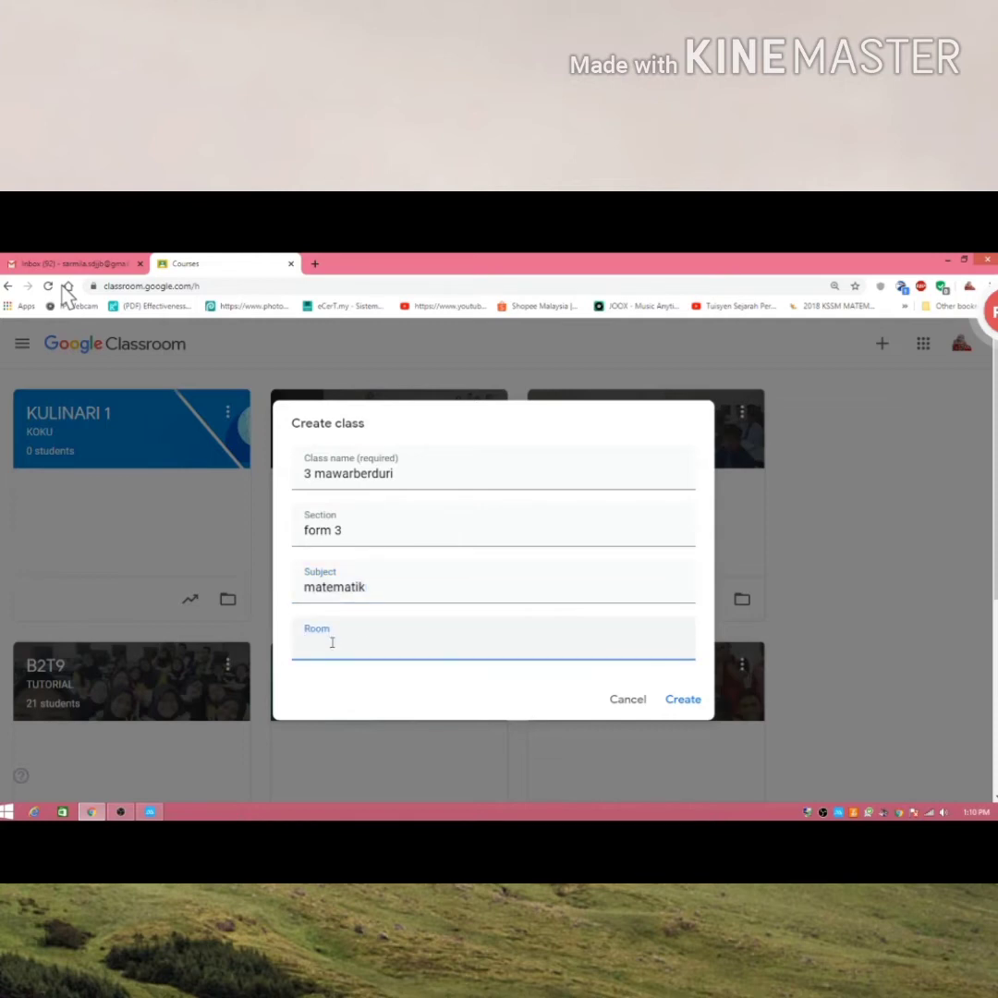
pyautogui.write('blok a')
pyautogui.click(676, 703)
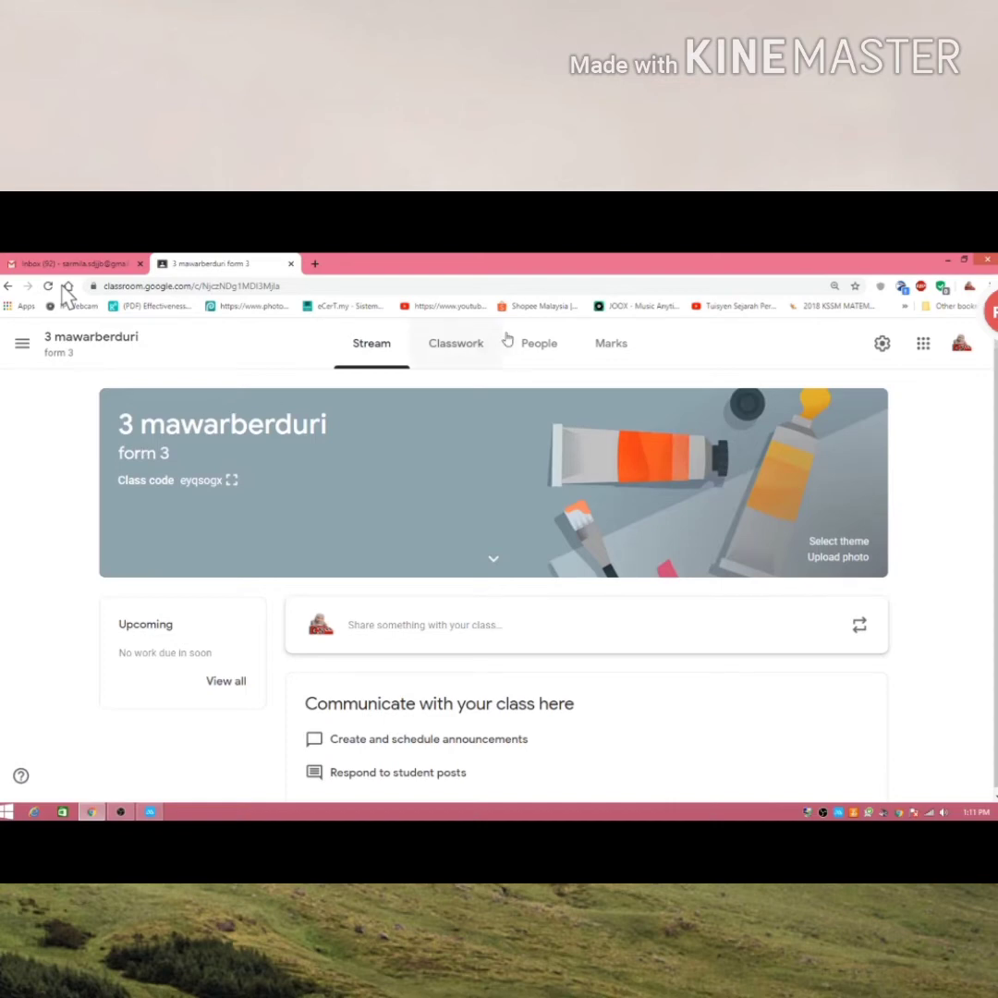
# Display the new class's code enlarged from its stream, highlight the code, and close the display
pyautogui.click(545, 346)
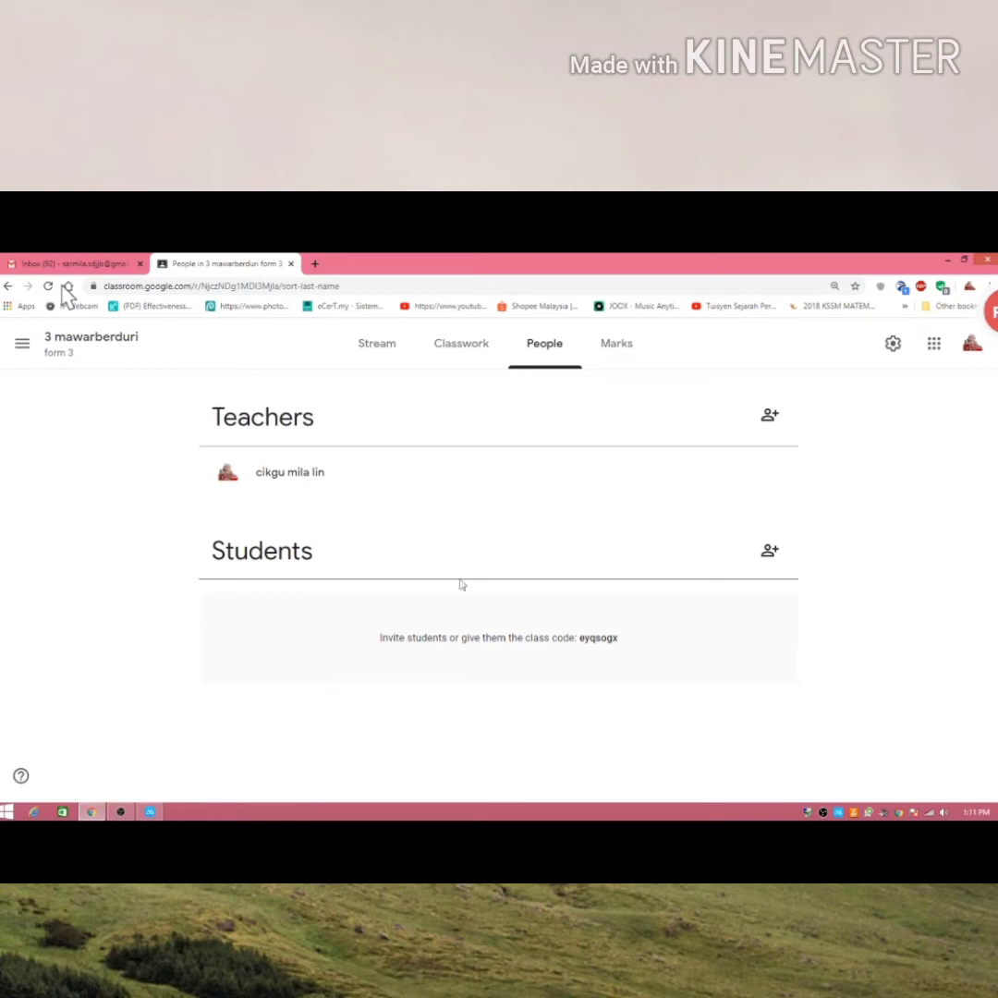
pyautogui.click(378, 348)
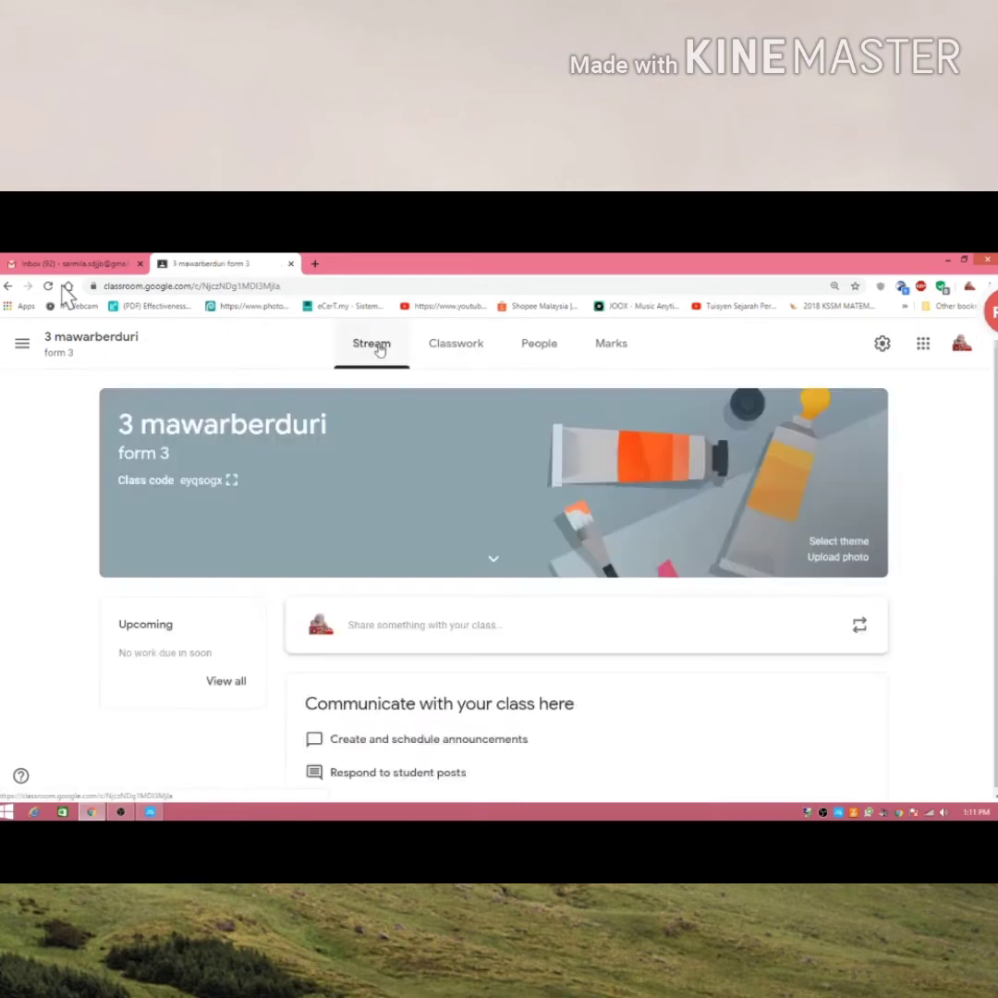
pyautogui.click(232, 481)
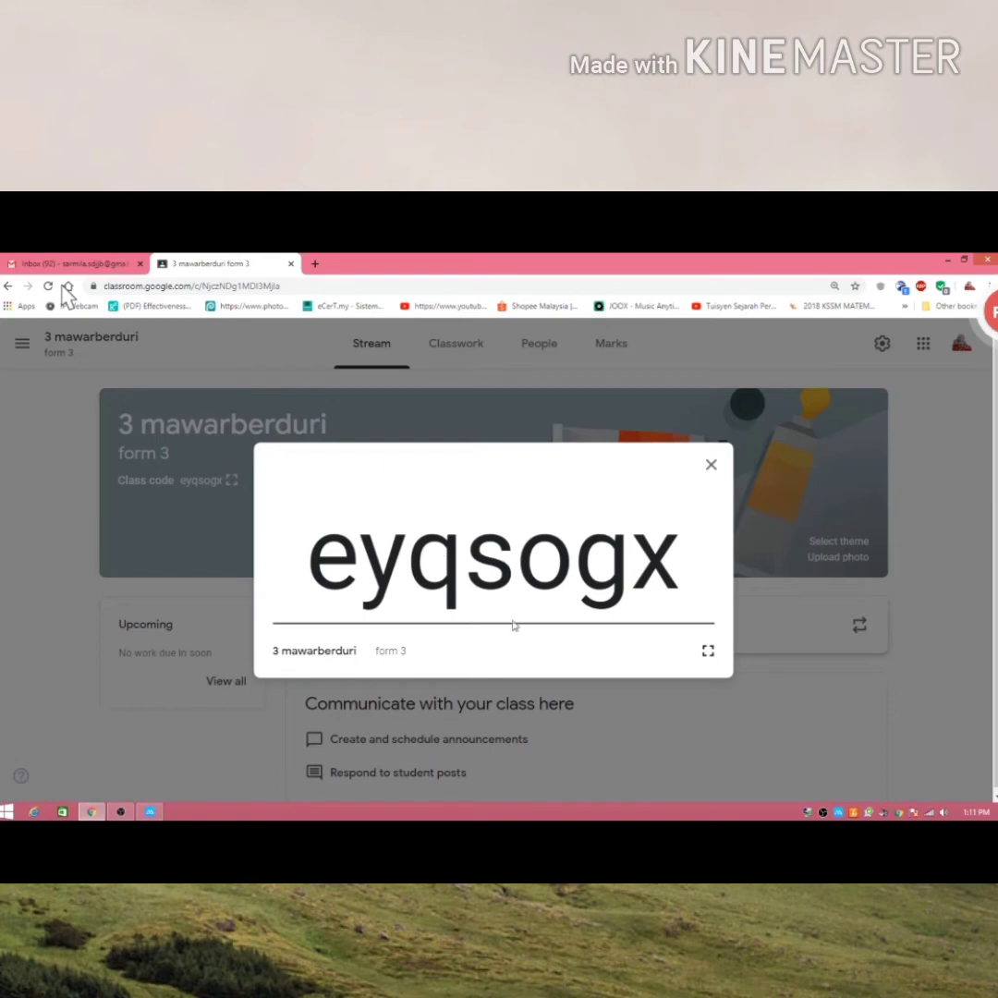
pyautogui.moveTo(264, 491); pyautogui.dragTo(684, 590)
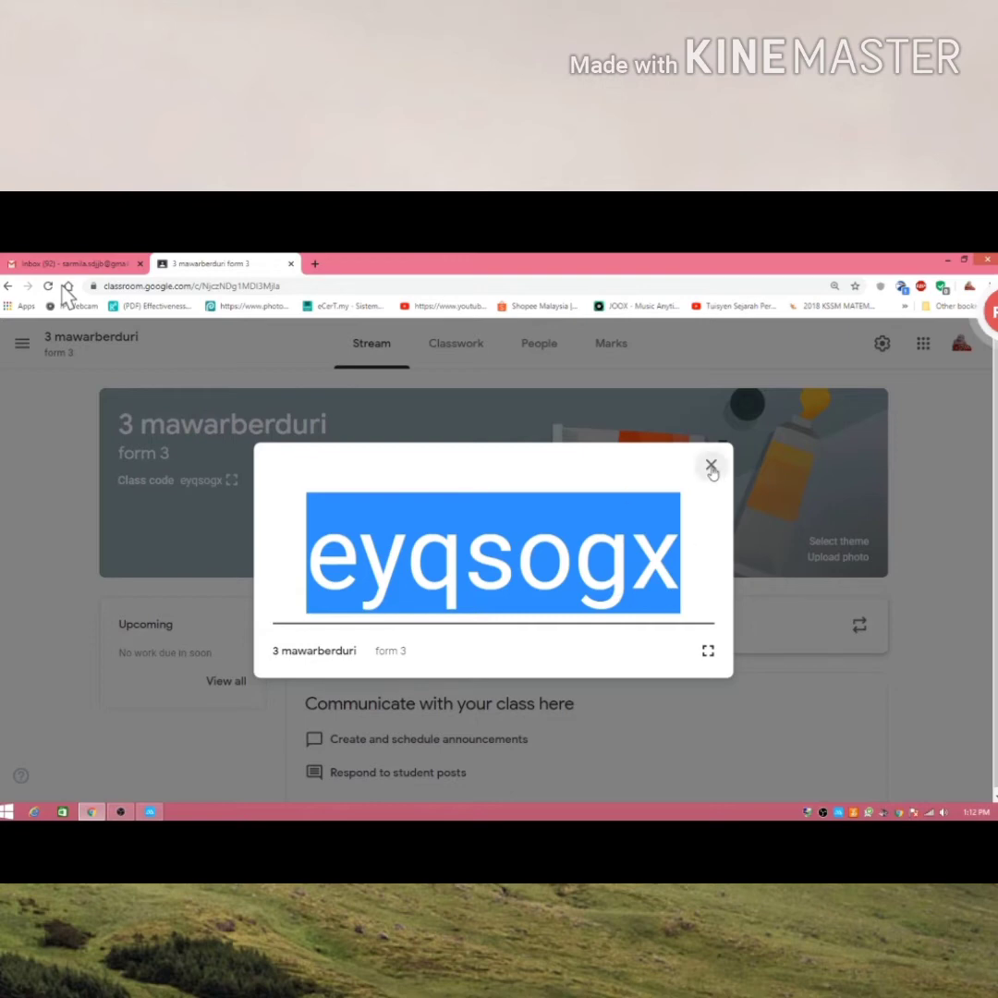
pyautogui.click(591, 388)
# Invite a student to the class by searching for the student's name and choosing the first matching contact
pyautogui.click(540, 348)
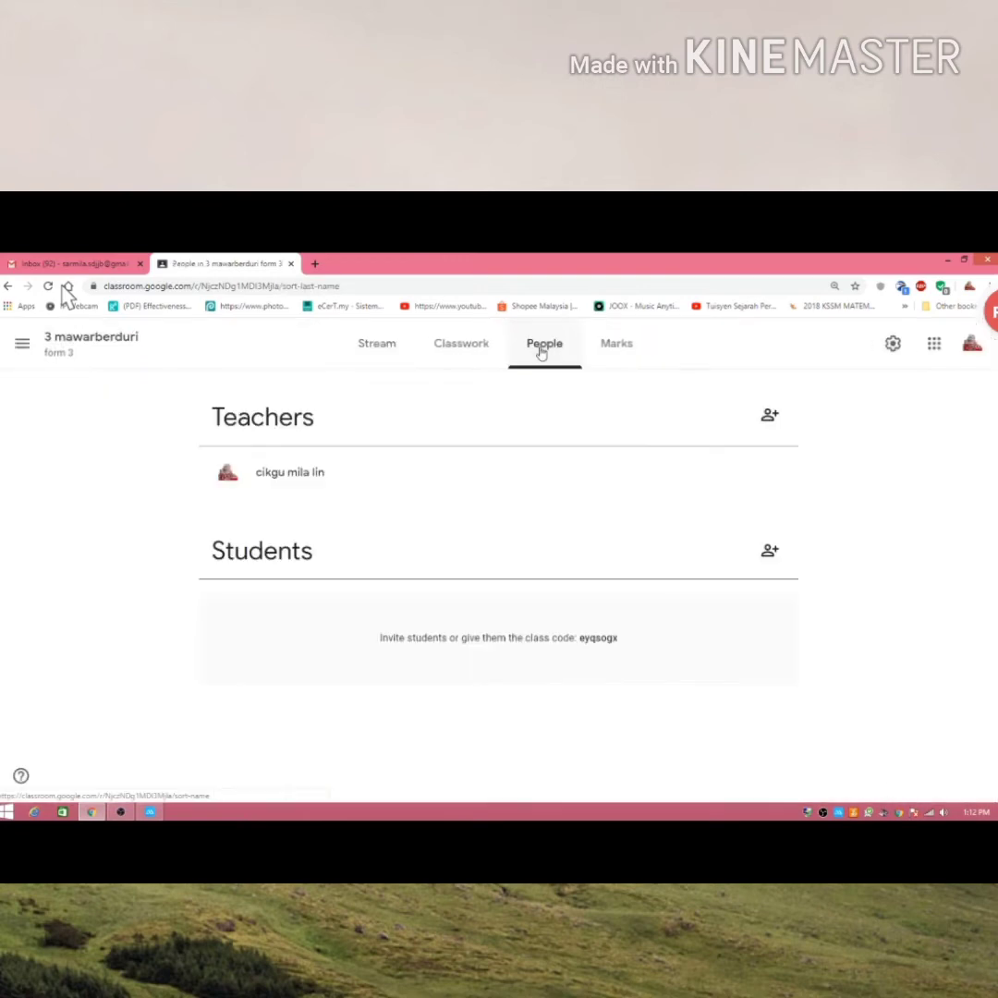
pyautogui.click(768, 553)
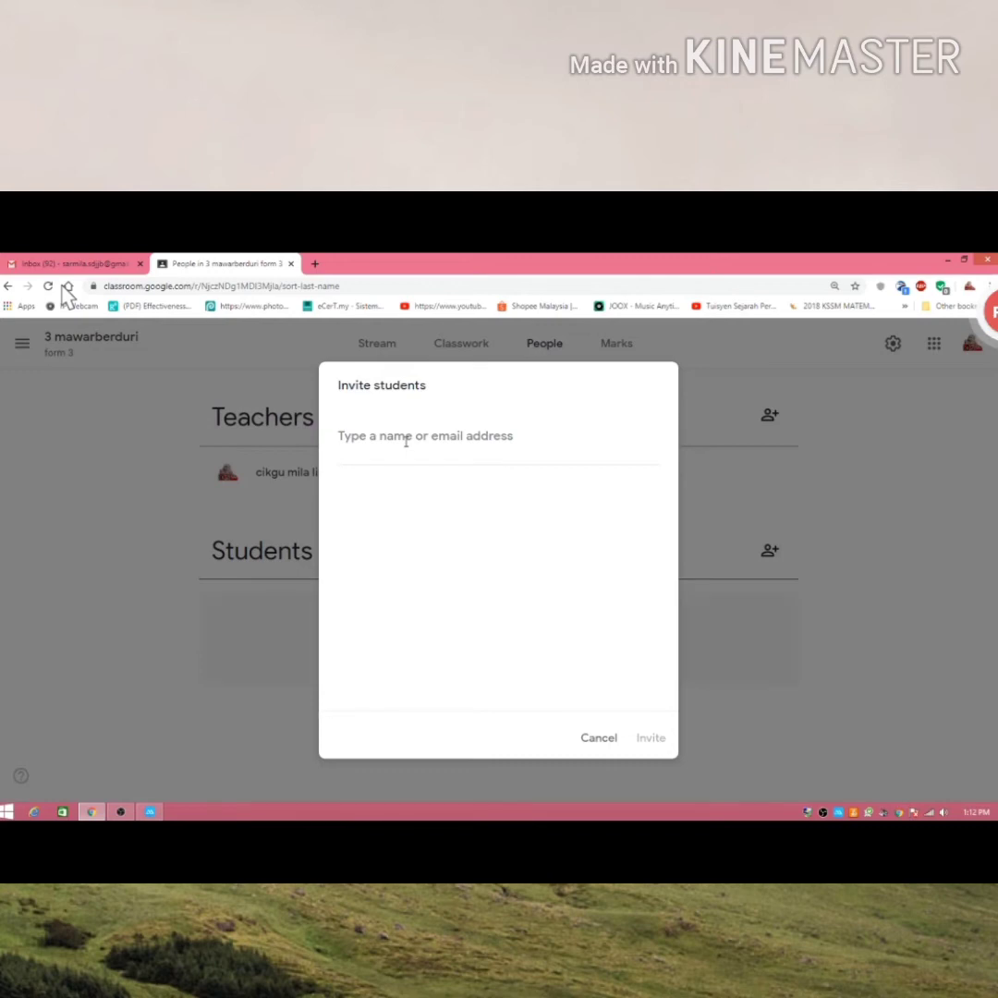
pyautogui.write('nadia')
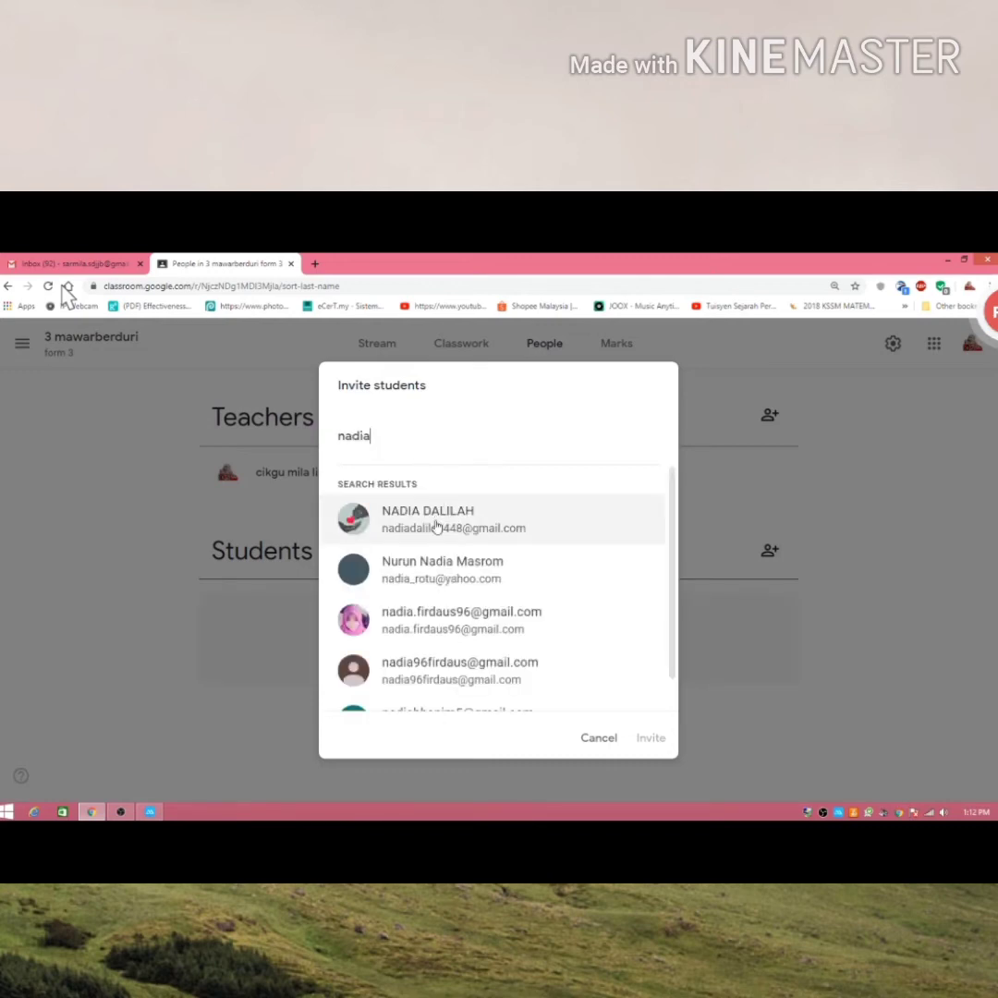
pyautogui.click(438, 523)
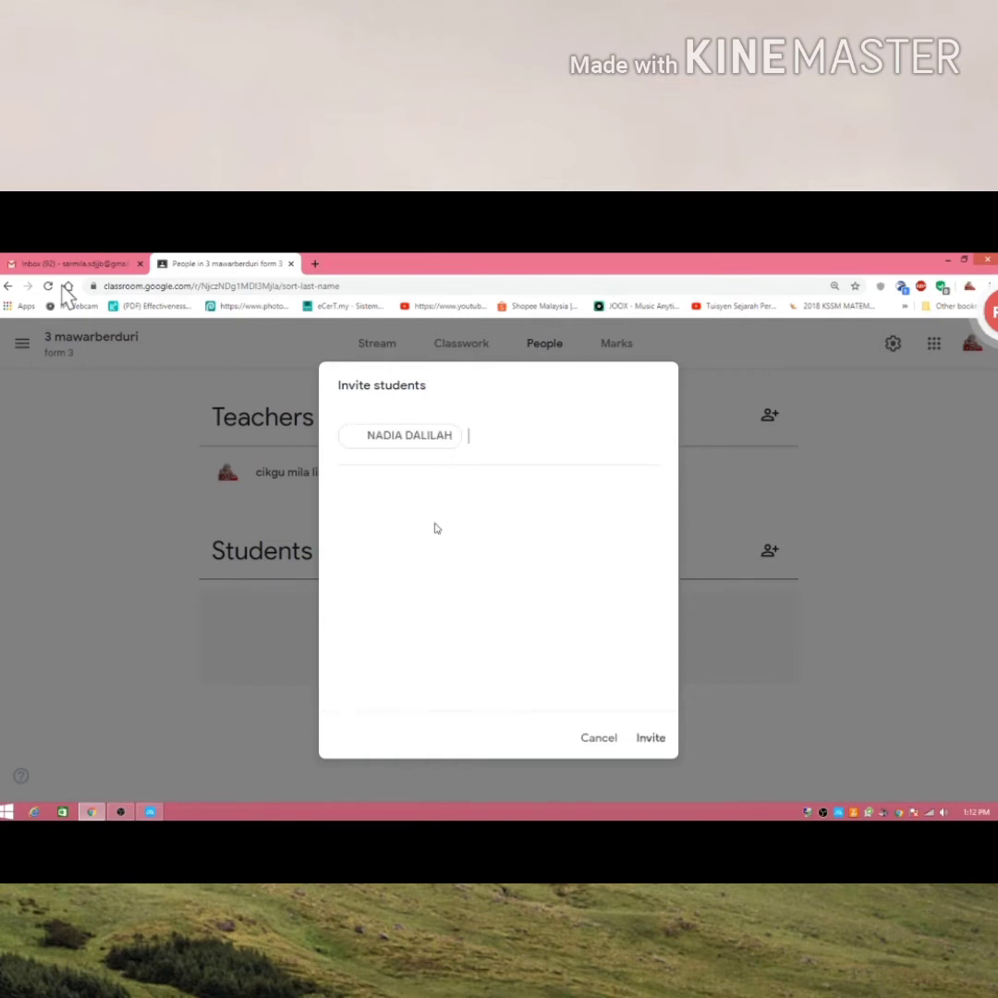
pyautogui.click(651, 741)
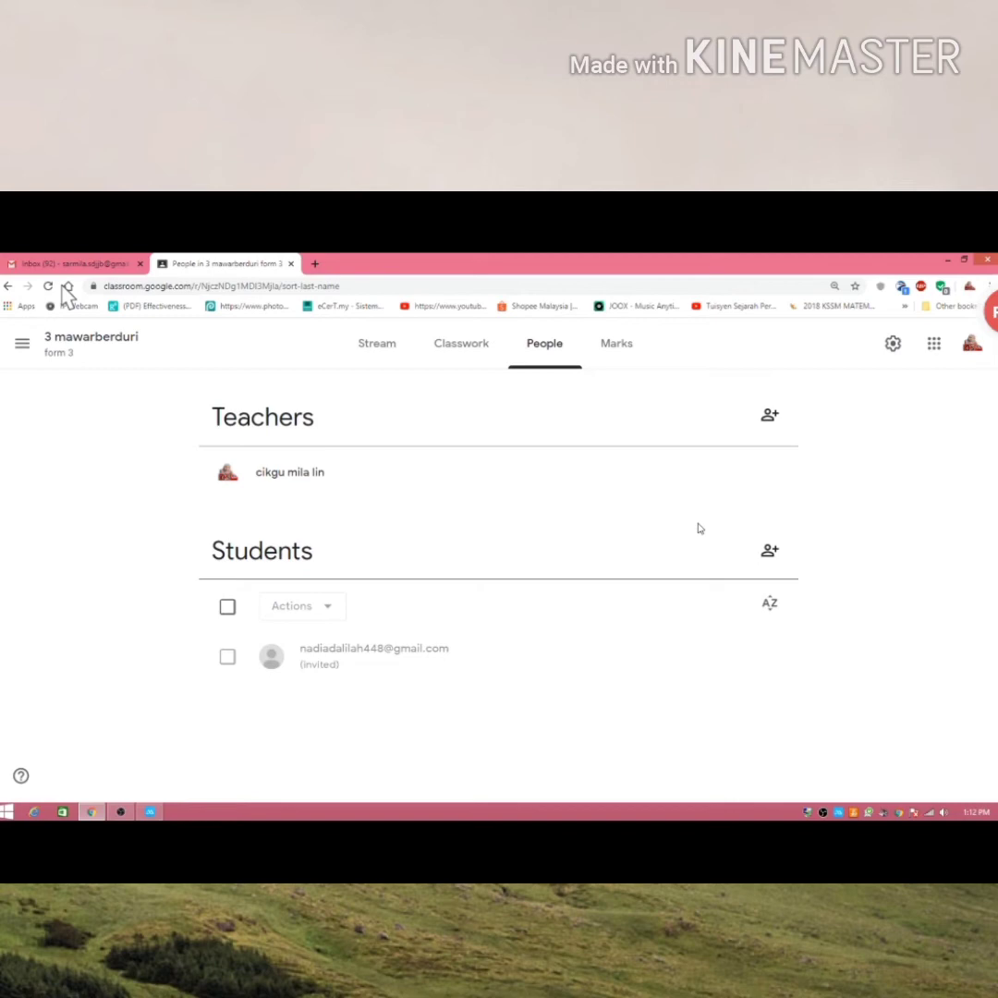
# Invite a co-teacher to the class by searching for the teacher's name and choosing the first matching contact
pyautogui.click(768, 417)
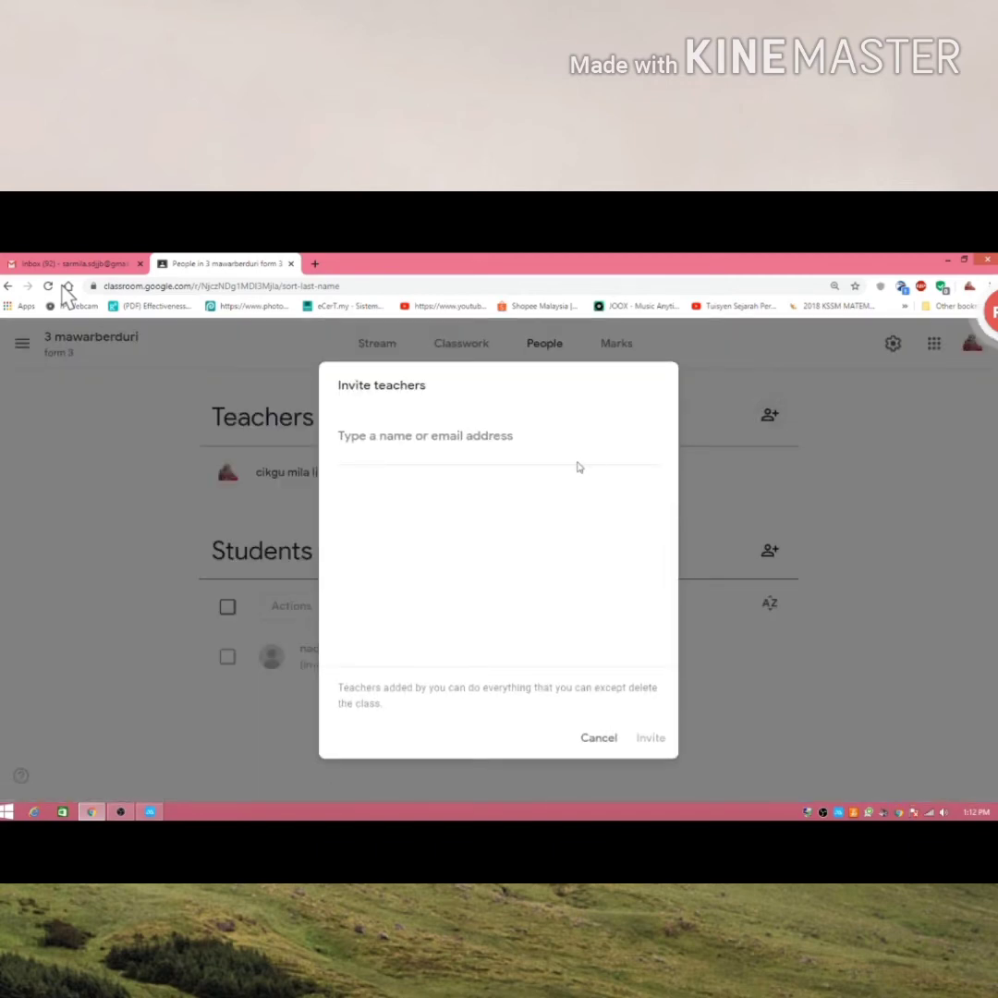
pyautogui.write('aunah')
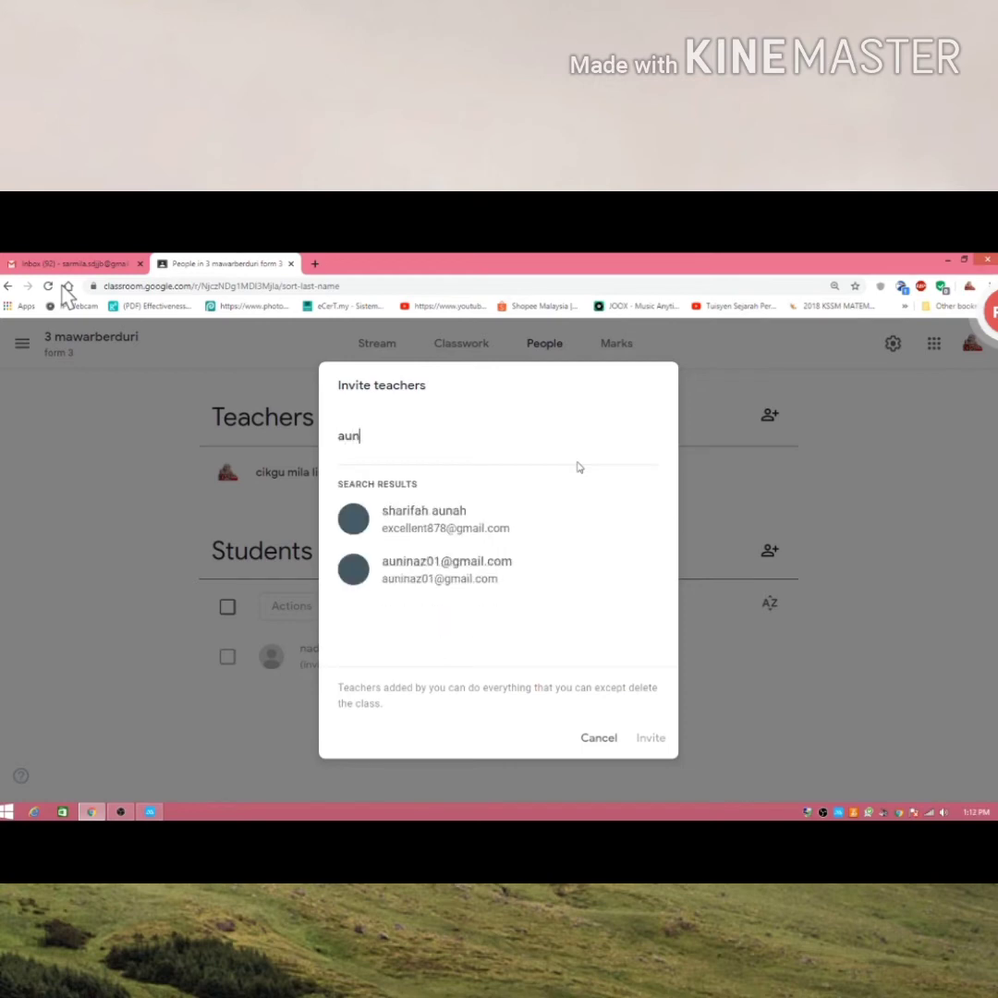
pyautogui.click(423, 510)
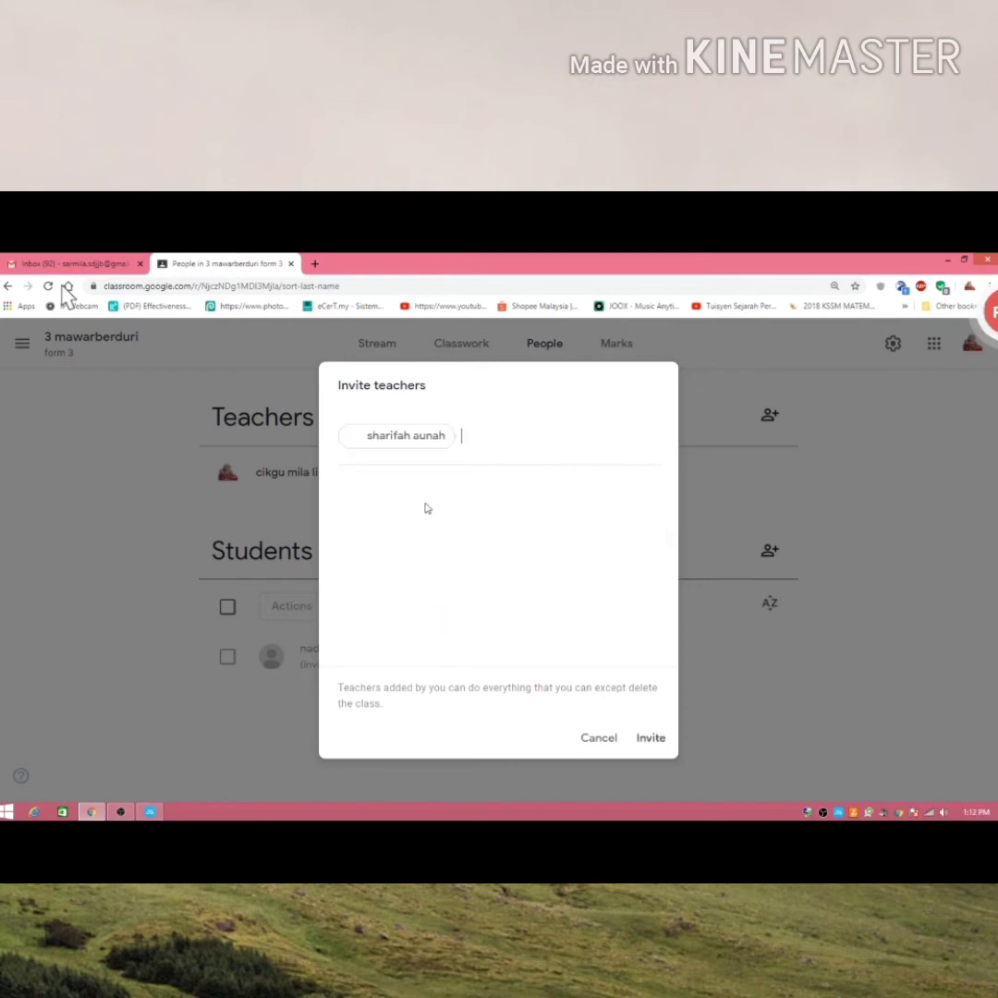
pyautogui.click(650, 739)
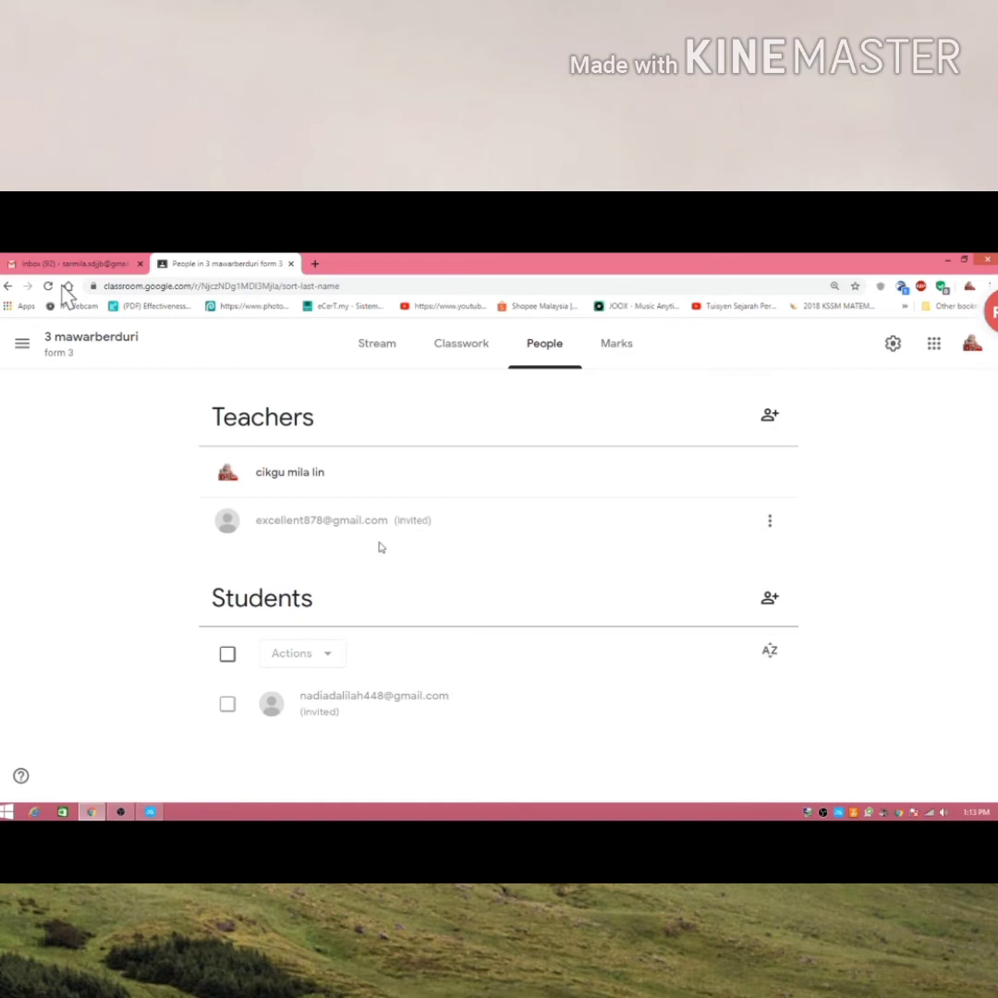
# Return to the overview of all classes and look through the class cards
pyautogui.click(377, 351)
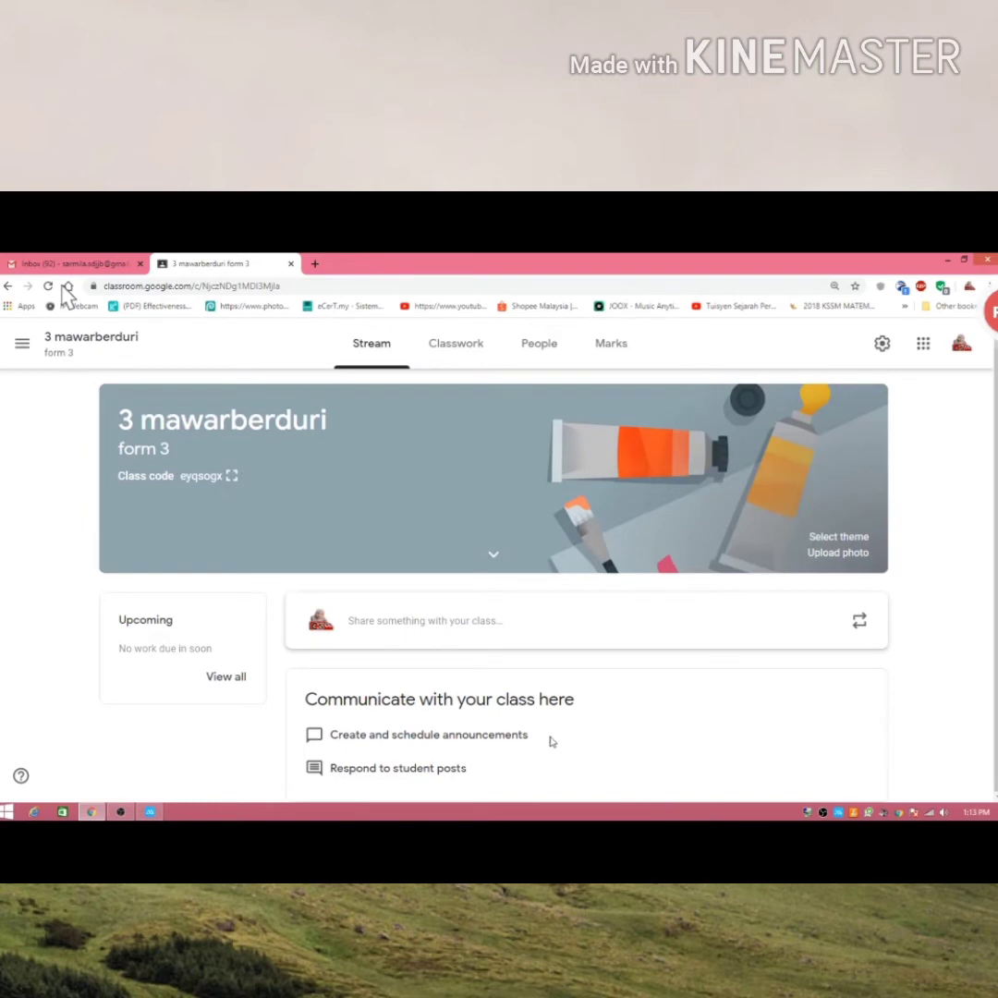
pyautogui.click(23, 346)
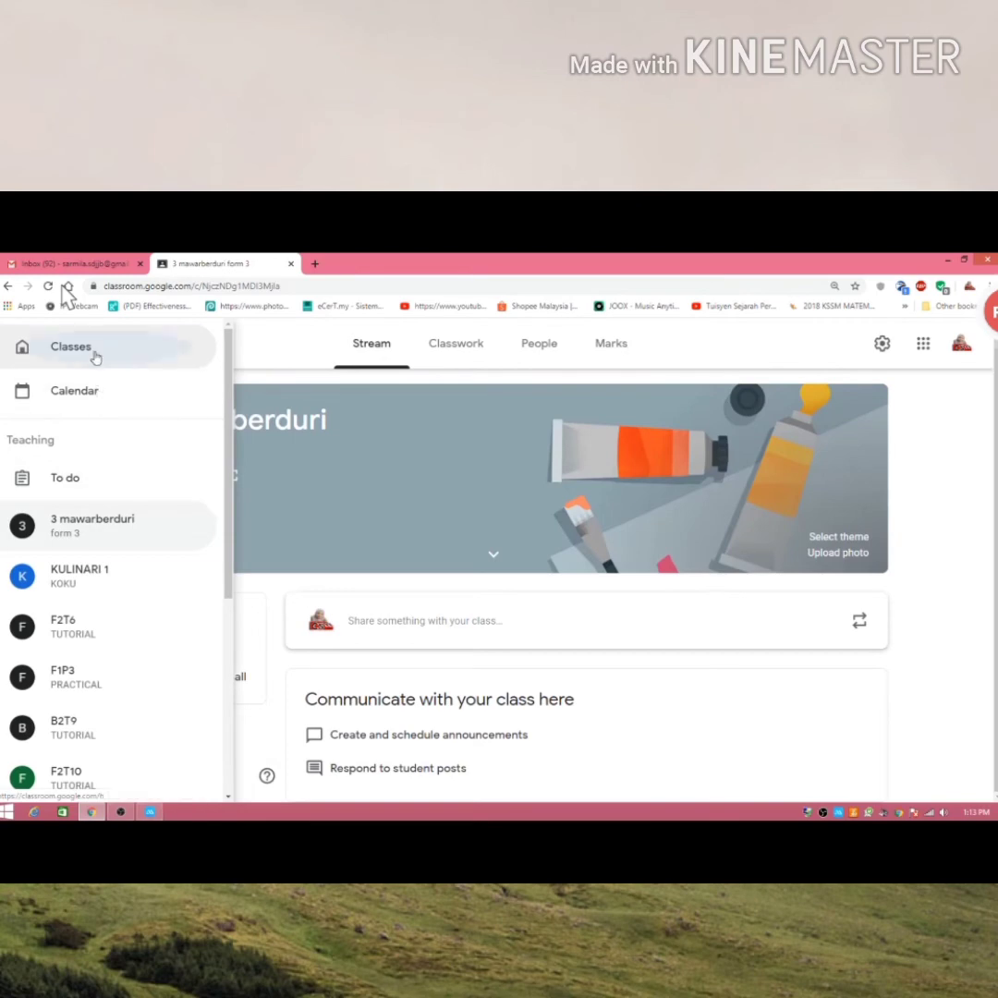
pyautogui.click(95, 357)
pyautogui.scroll(-2, 444, 545)
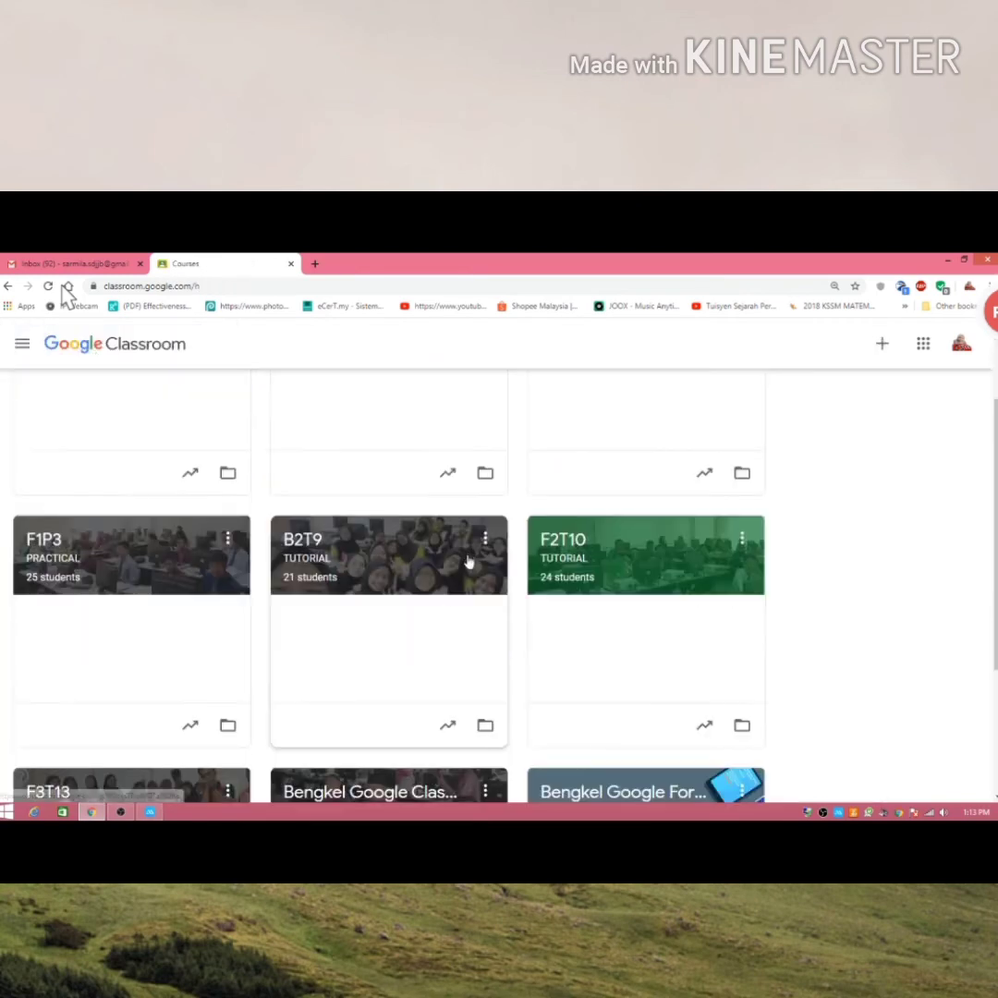
pyautogui.scroll(2, 469, 562)
pyautogui.scroll(-1, 158, 617)
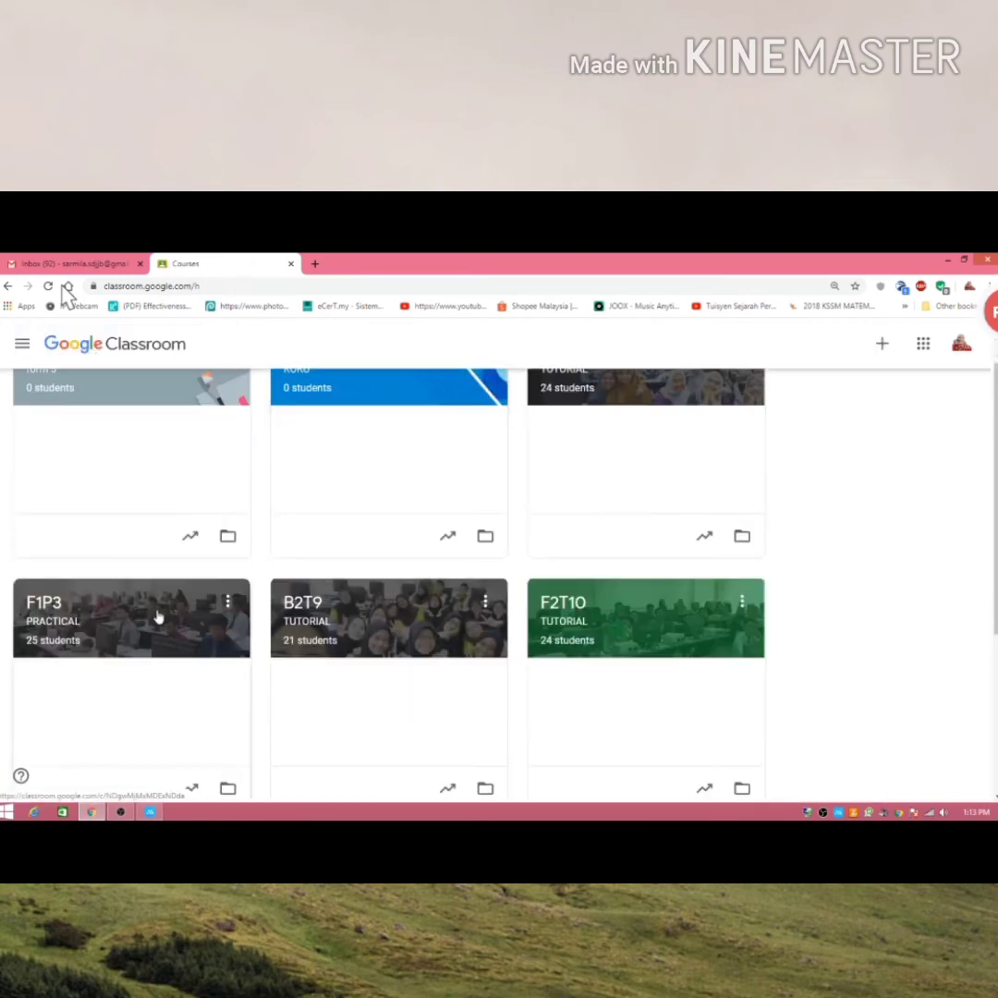
pyautogui.scroll(1, 420, 675)
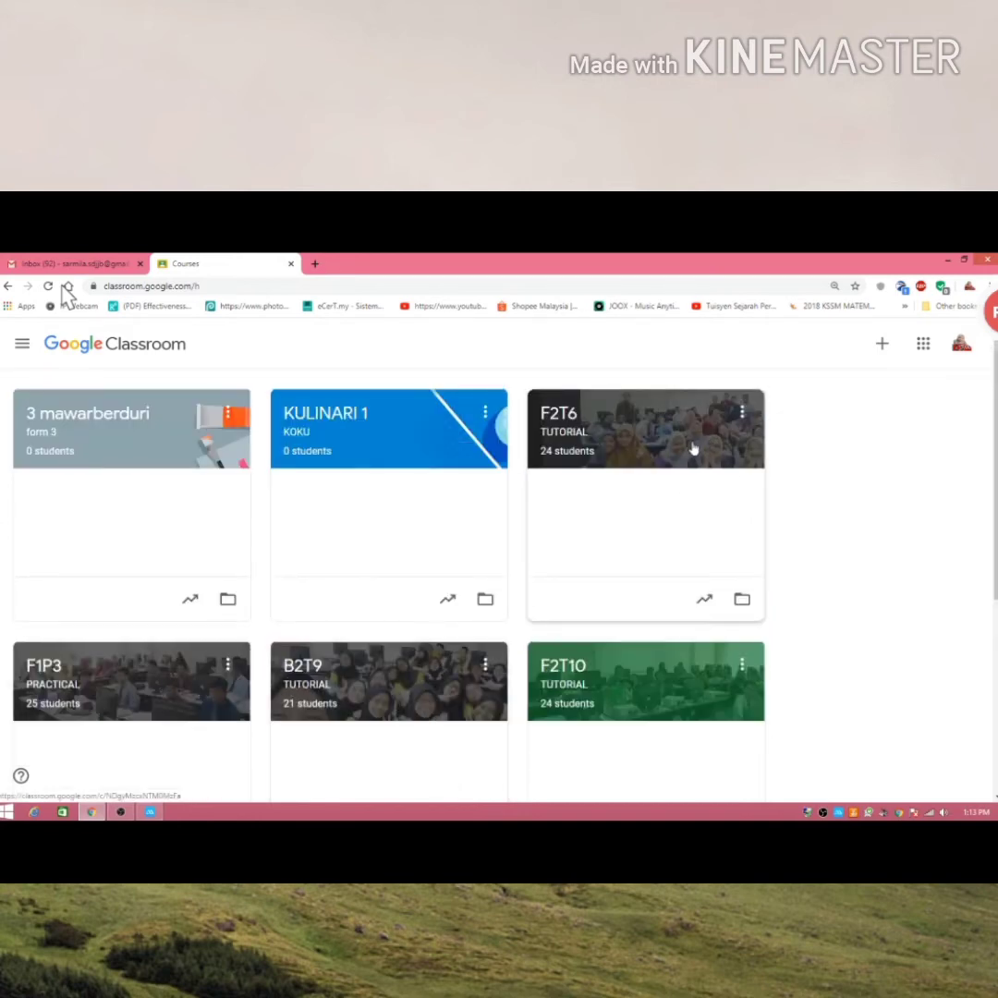
pyautogui.scroll(-1, 693, 453)
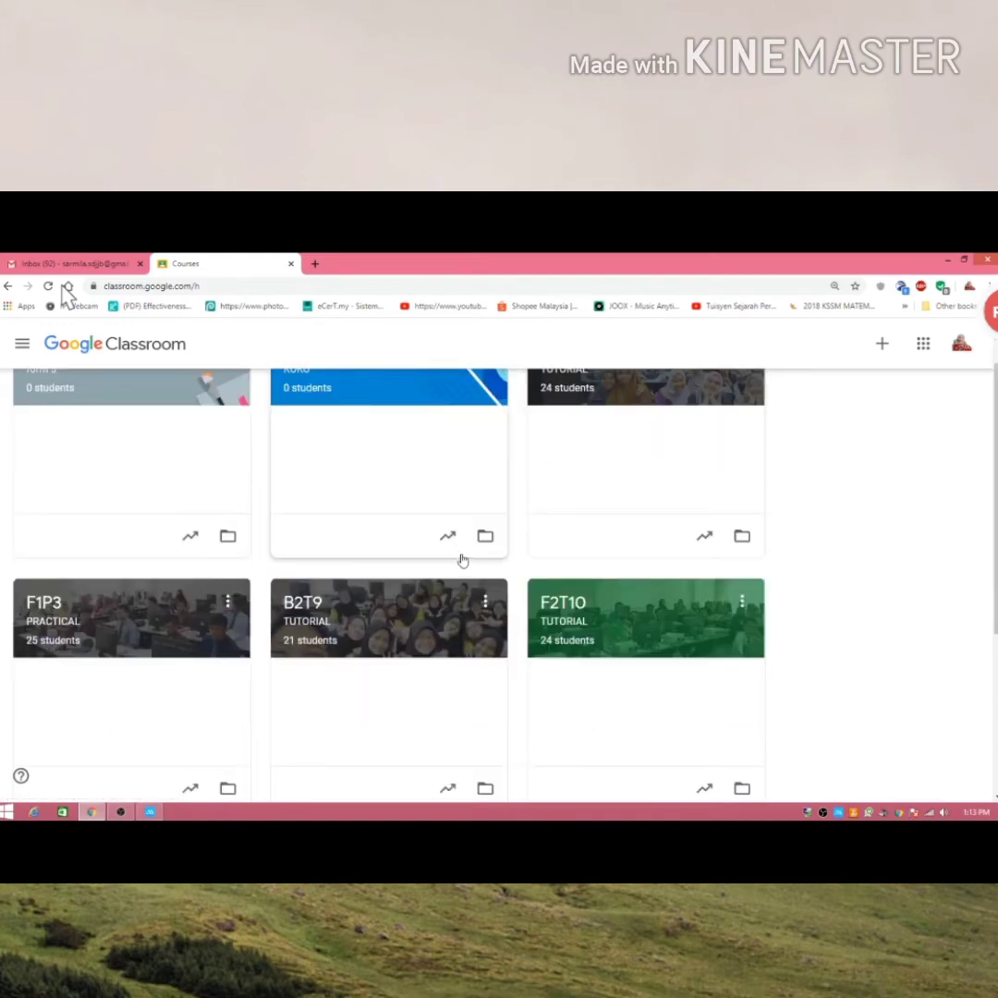
pyautogui.scroll(-2, 457, 561)
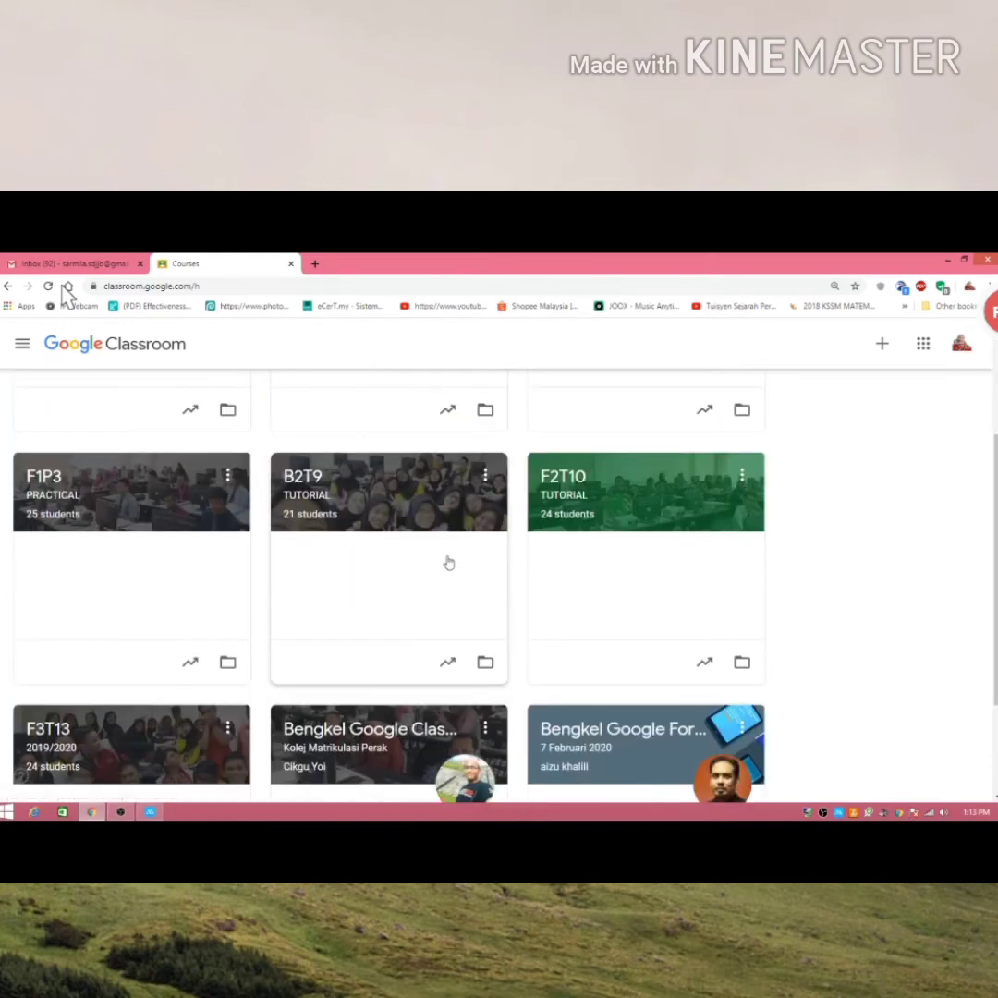
# Open the B2T9 tutorial class and look through the posts in its stream
pyautogui.click(312, 500)
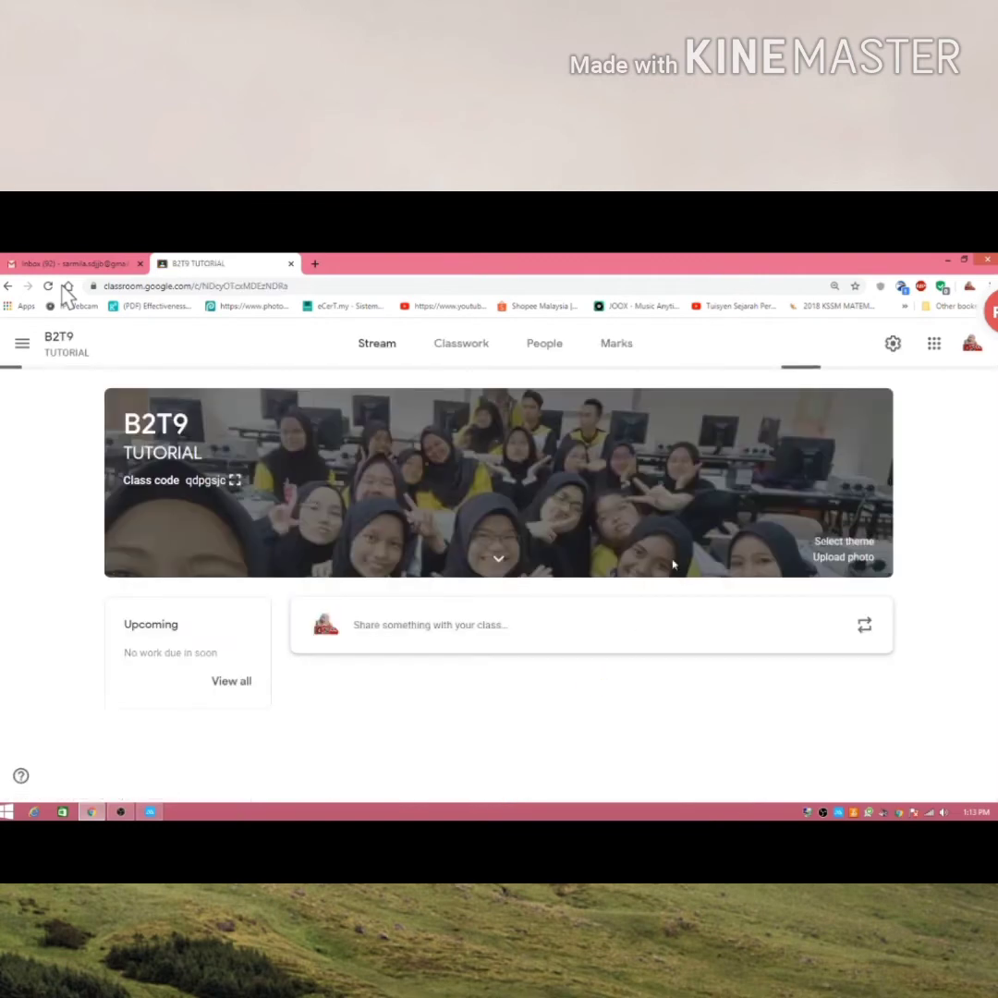
pyautogui.scroll(-3, 651, 601)
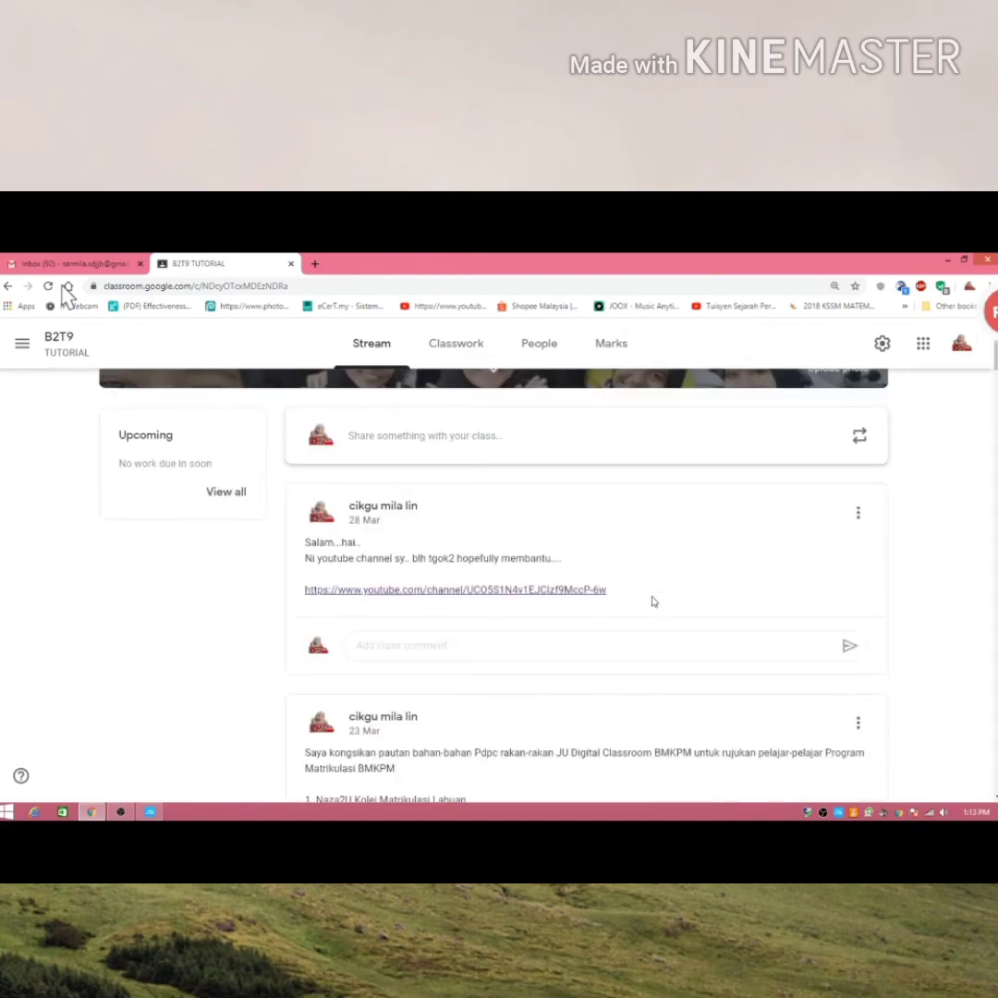
pyautogui.scroll(-1, 651, 601)
pyautogui.scroll(-2, 651, 601)
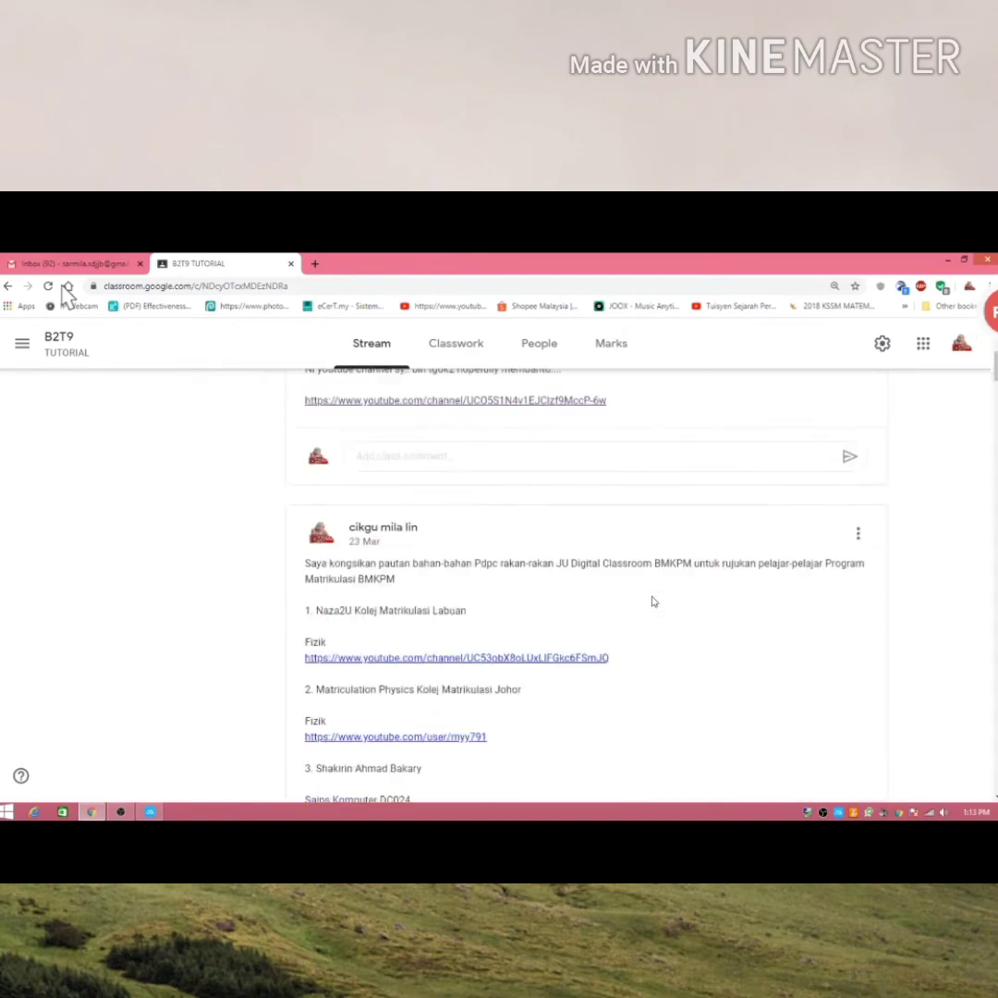
# Look through the older posts in the B2T9 stream, from the 23 March video links down to the 27 February past-year papers
pyautogui.scroll(-1, 651, 601)
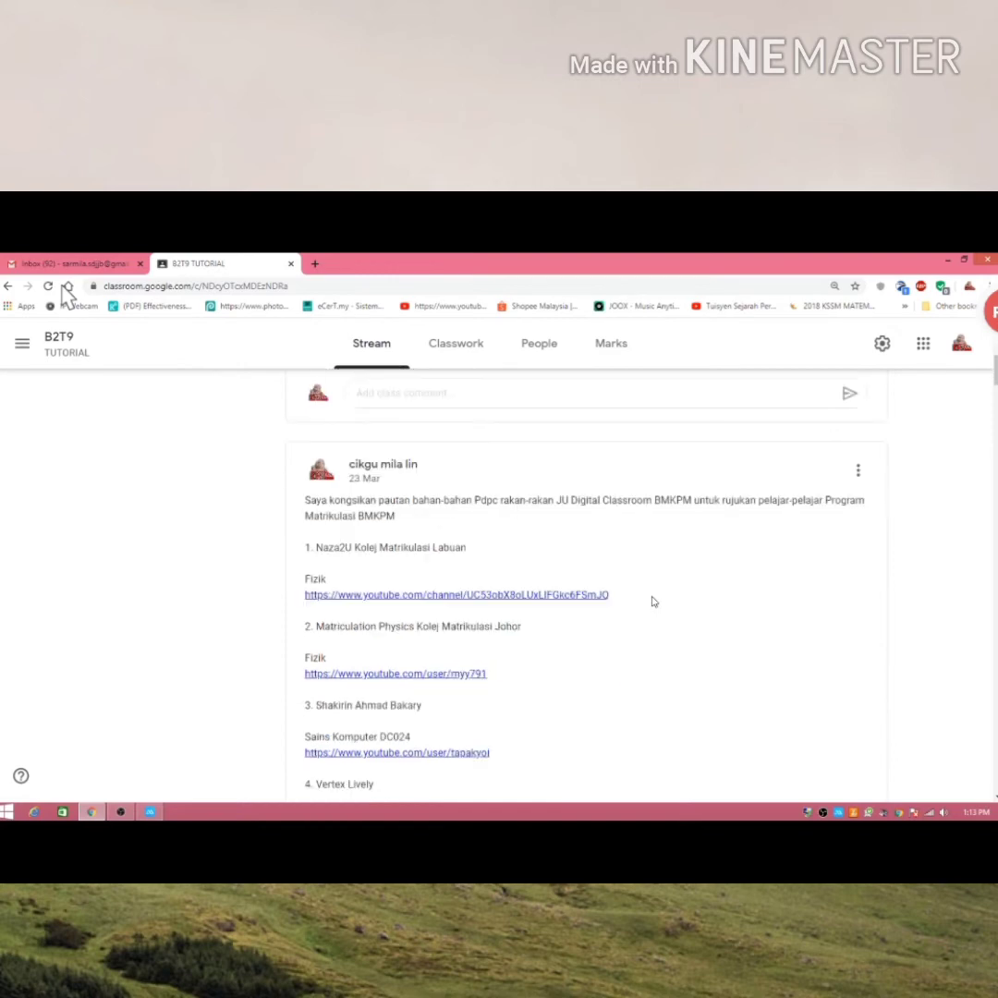
pyautogui.scroll(-1, 651, 601)
pyautogui.scroll(-6, 651, 602)
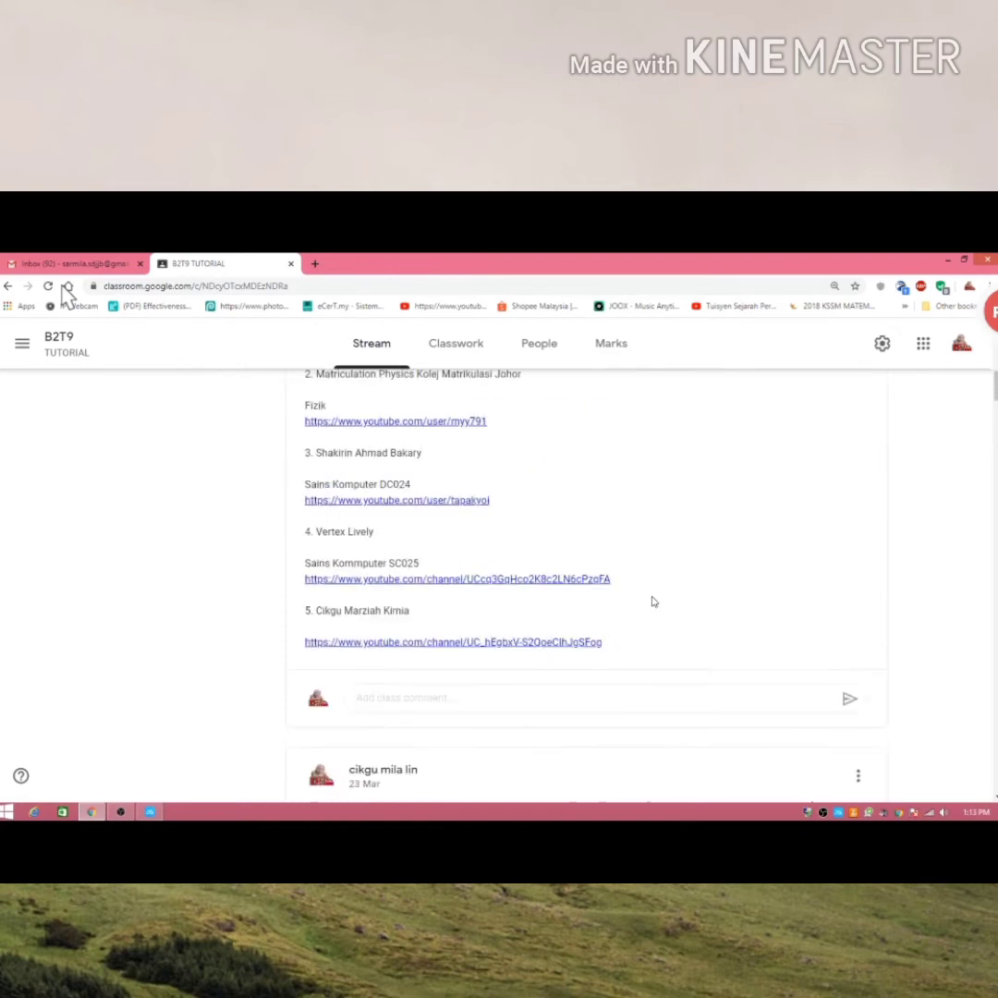
pyautogui.scroll(-2, 651, 601)
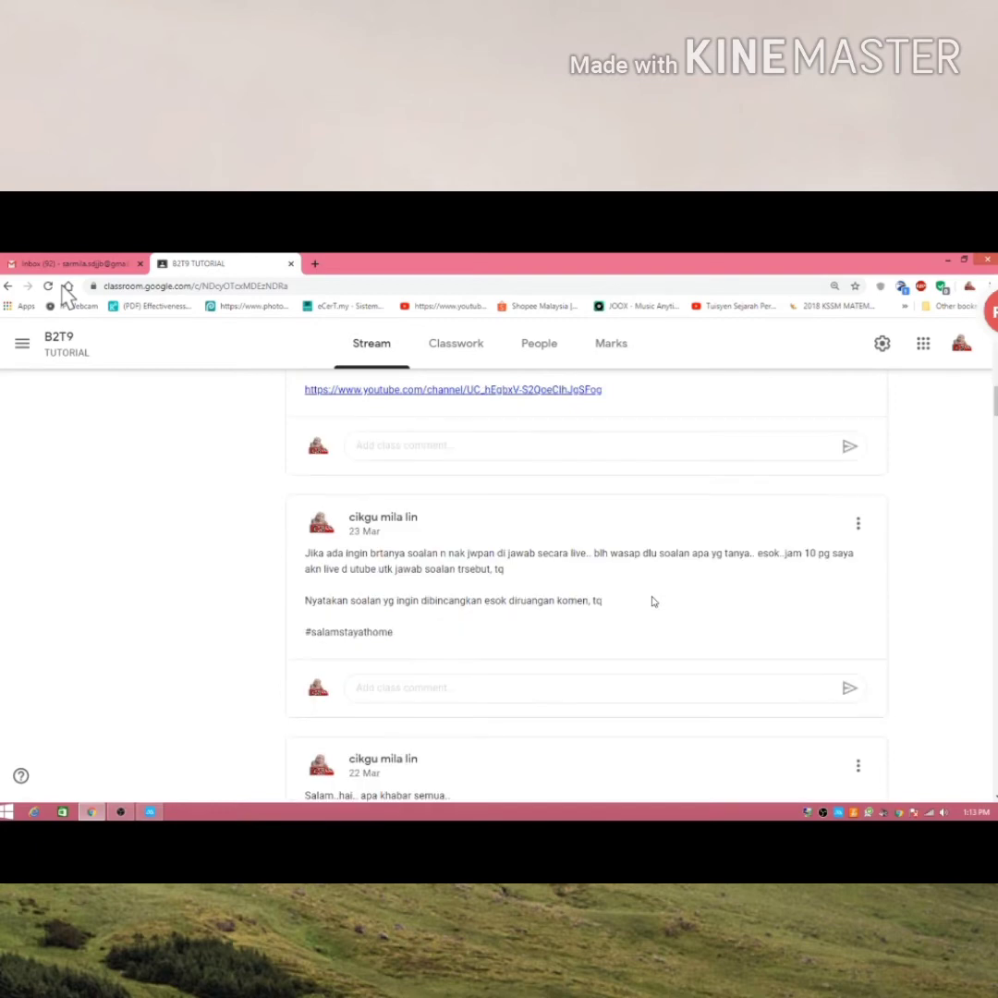
pyautogui.scroll(-2, 557, 523)
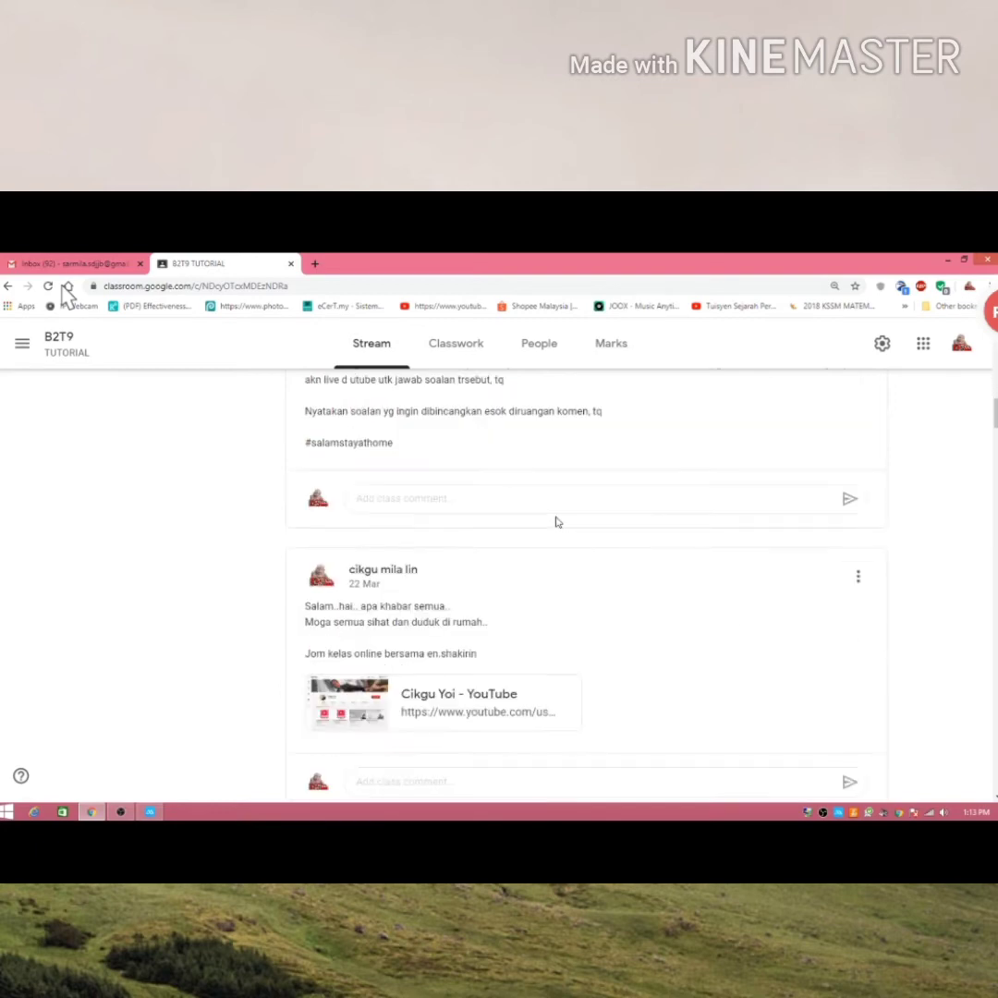
pyautogui.scroll(-3, 557, 523)
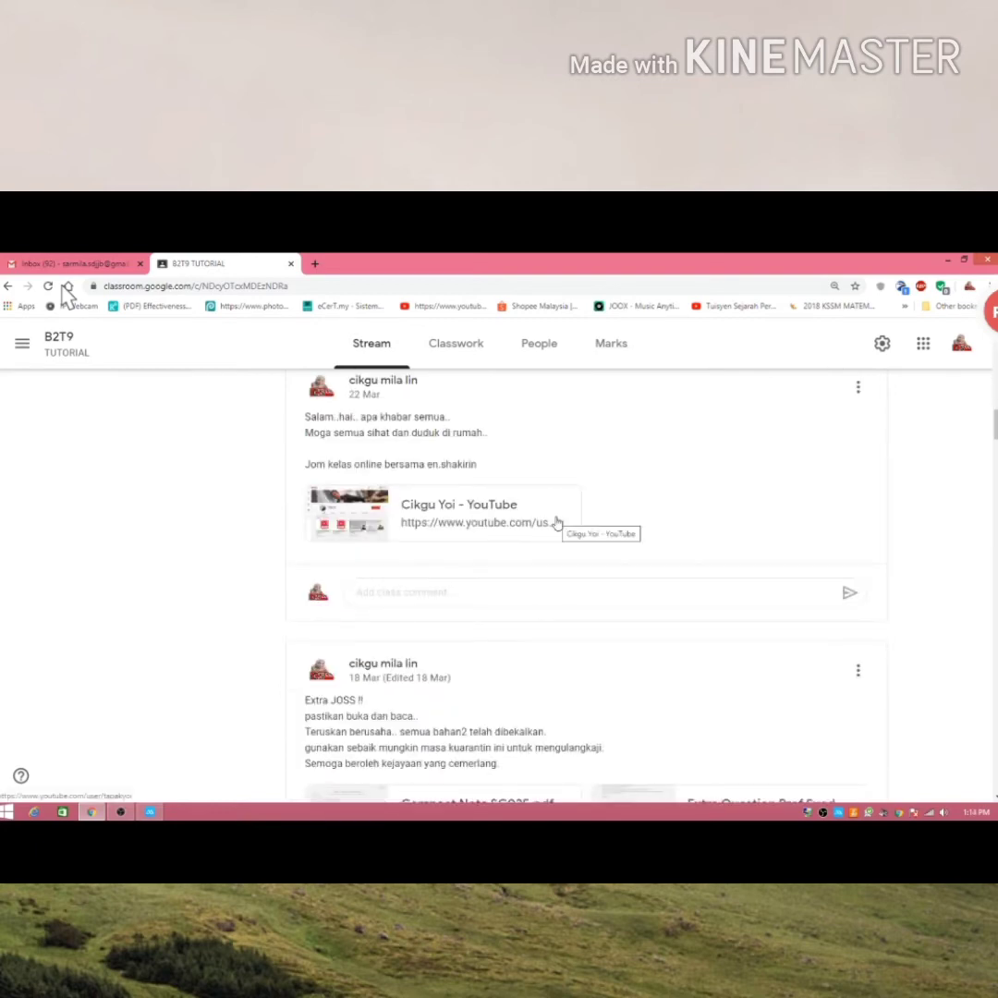
pyautogui.scroll(-1, 557, 522)
pyautogui.scroll(-2, 557, 523)
pyautogui.scroll(-2, 580, 635)
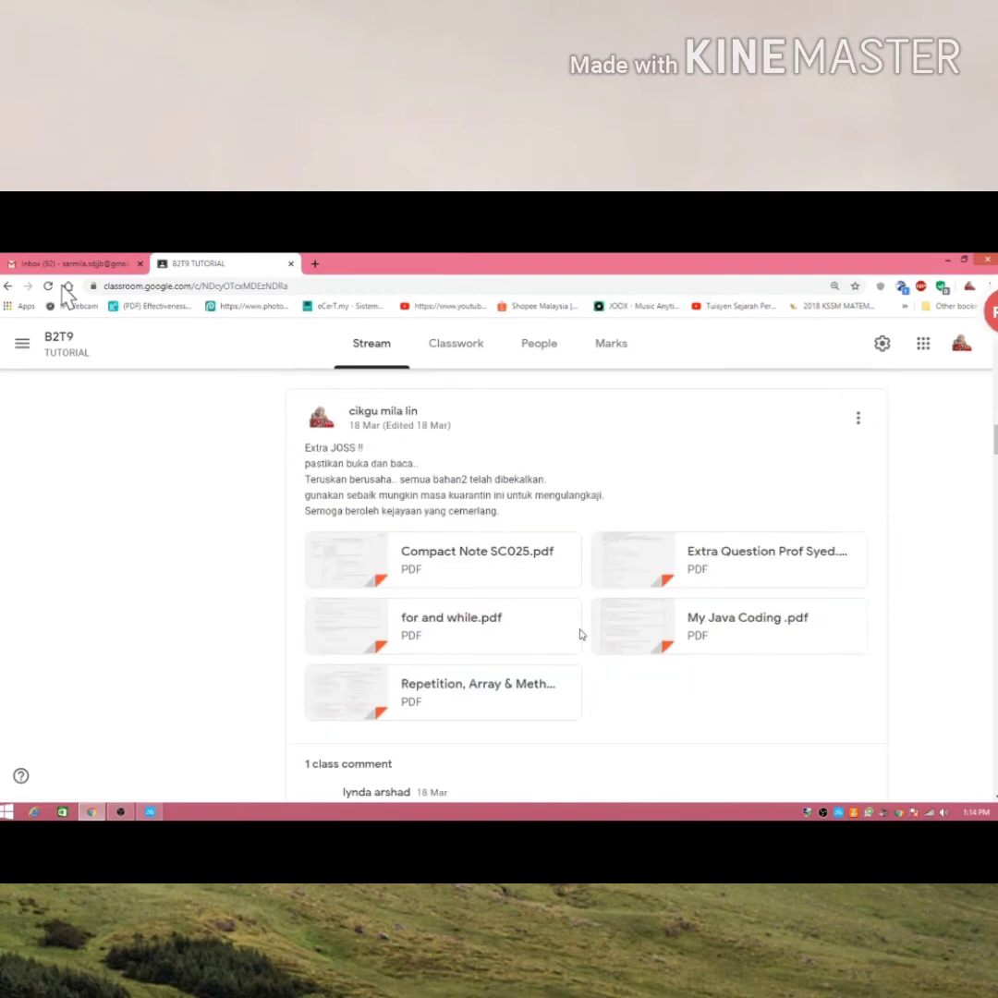
pyautogui.scroll(-3, 581, 634)
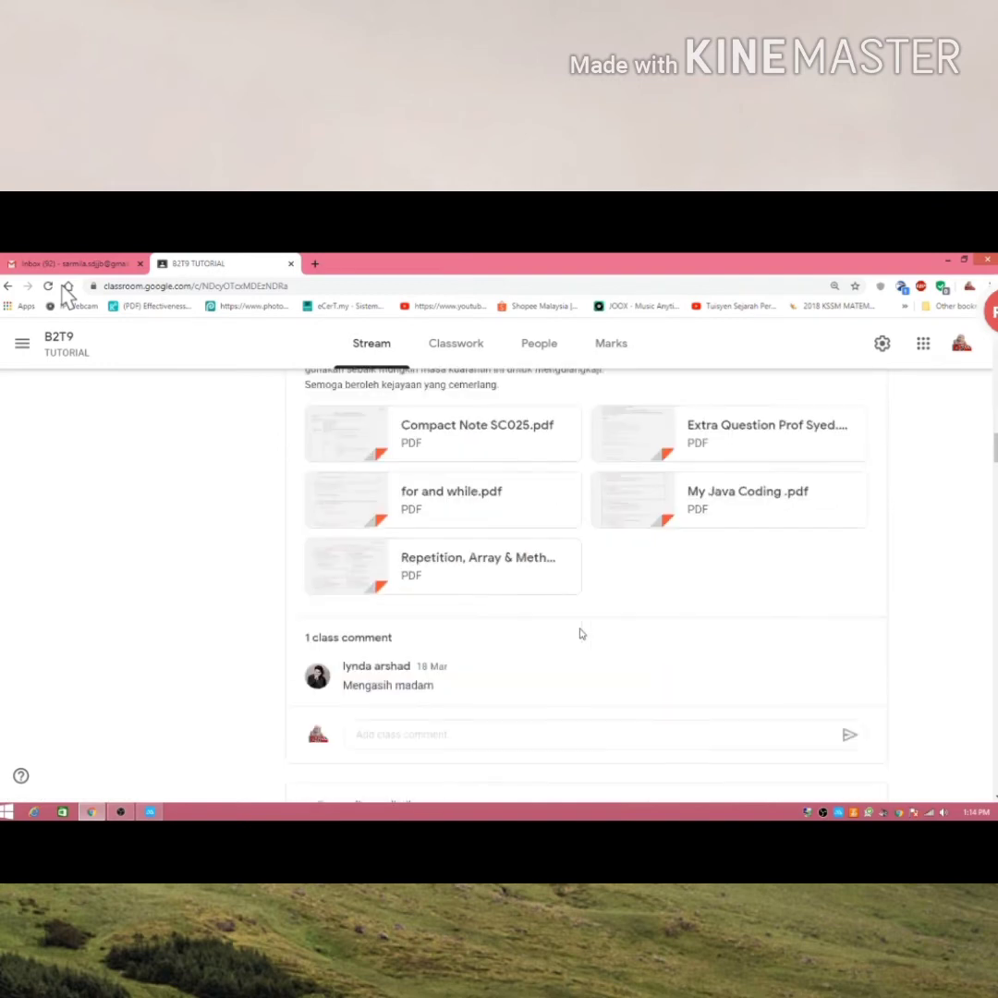
pyautogui.scroll(-3, 581, 634)
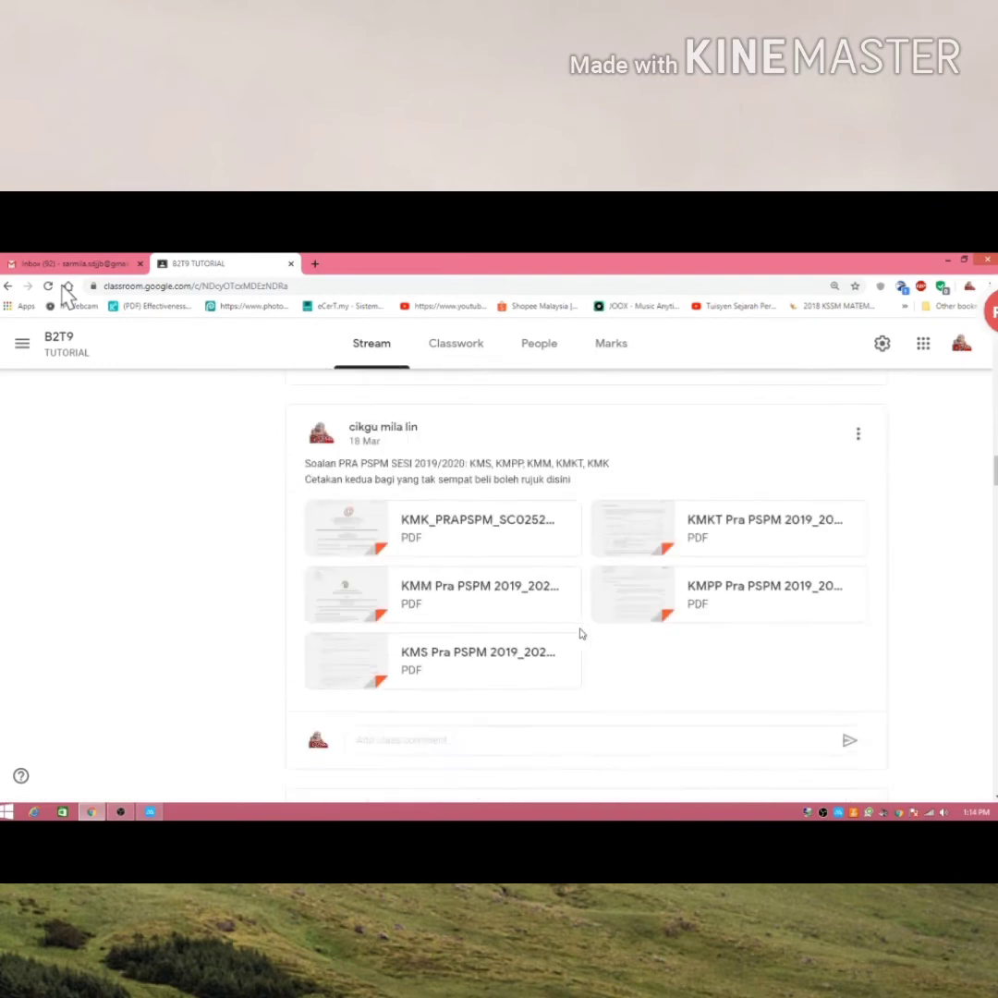
pyautogui.scroll(-2, 581, 634)
pyautogui.scroll(-10, 581, 634)
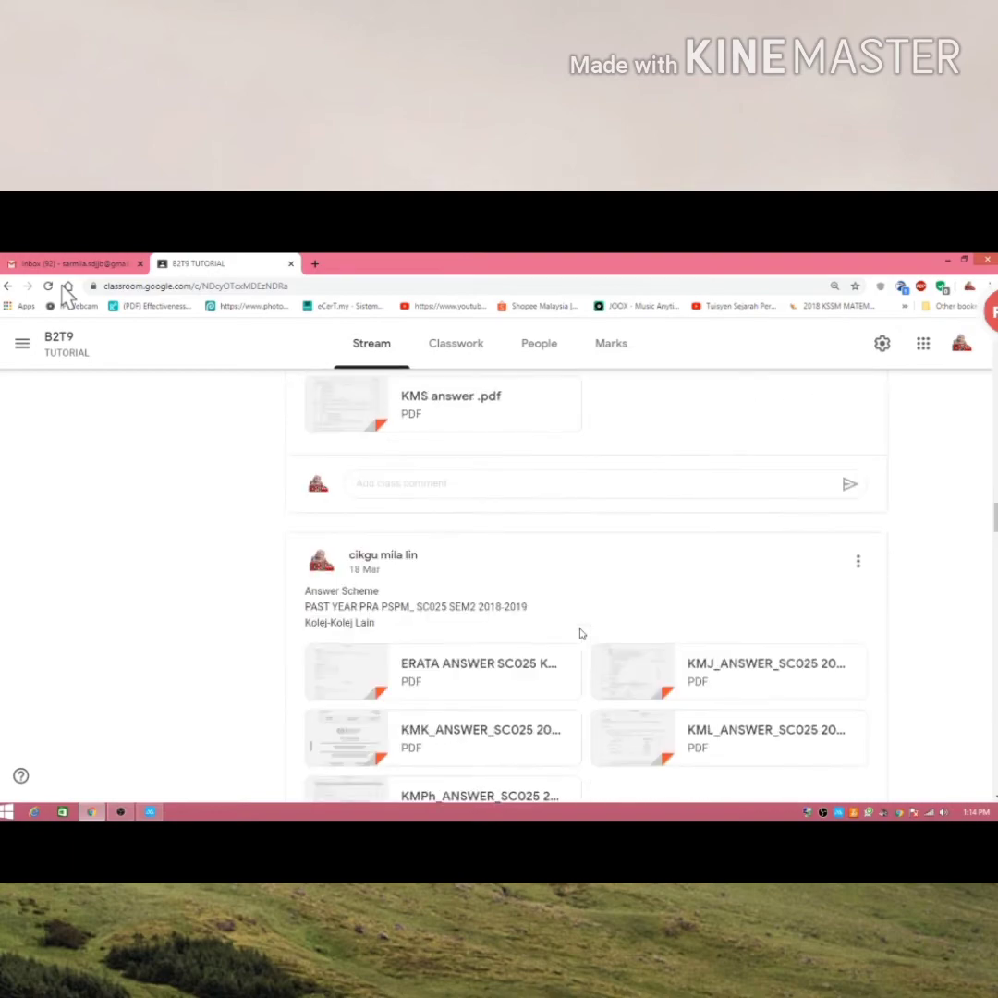
pyautogui.scroll(-9, 581, 634)
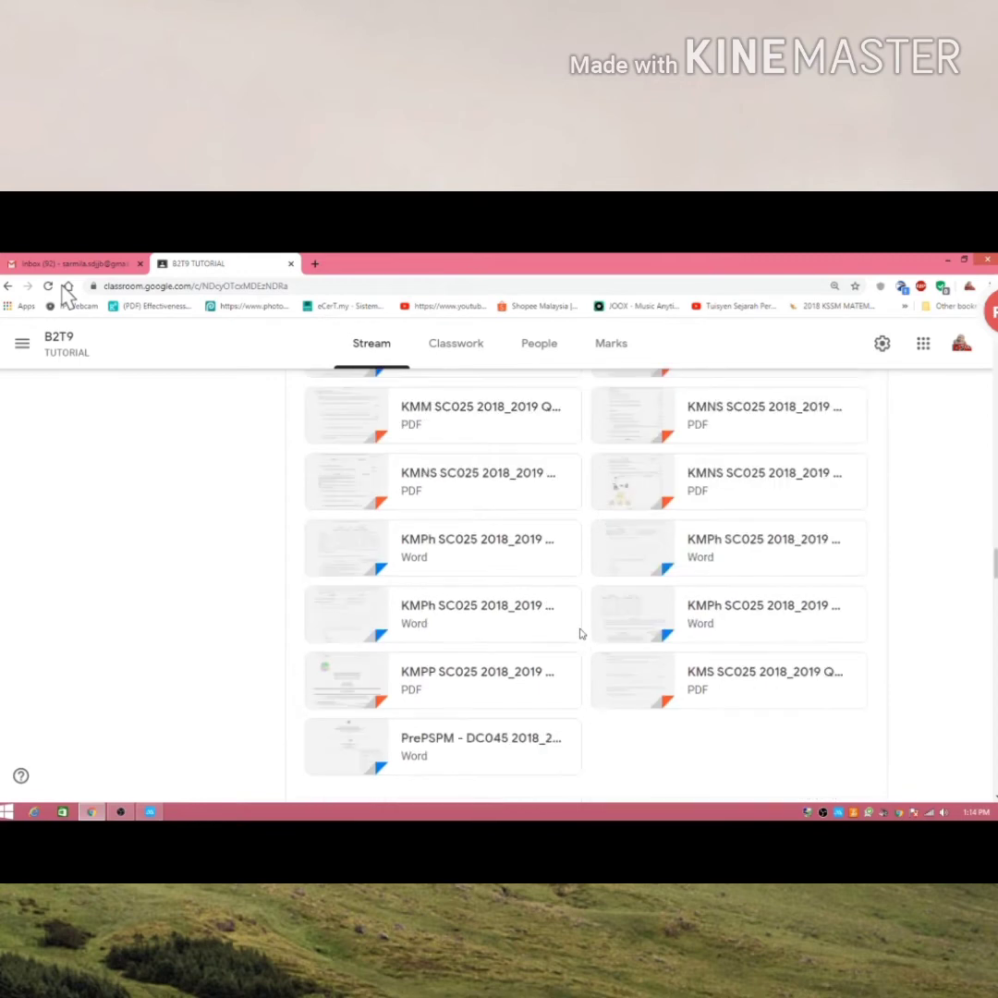
pyautogui.scroll(-8, 581, 634)
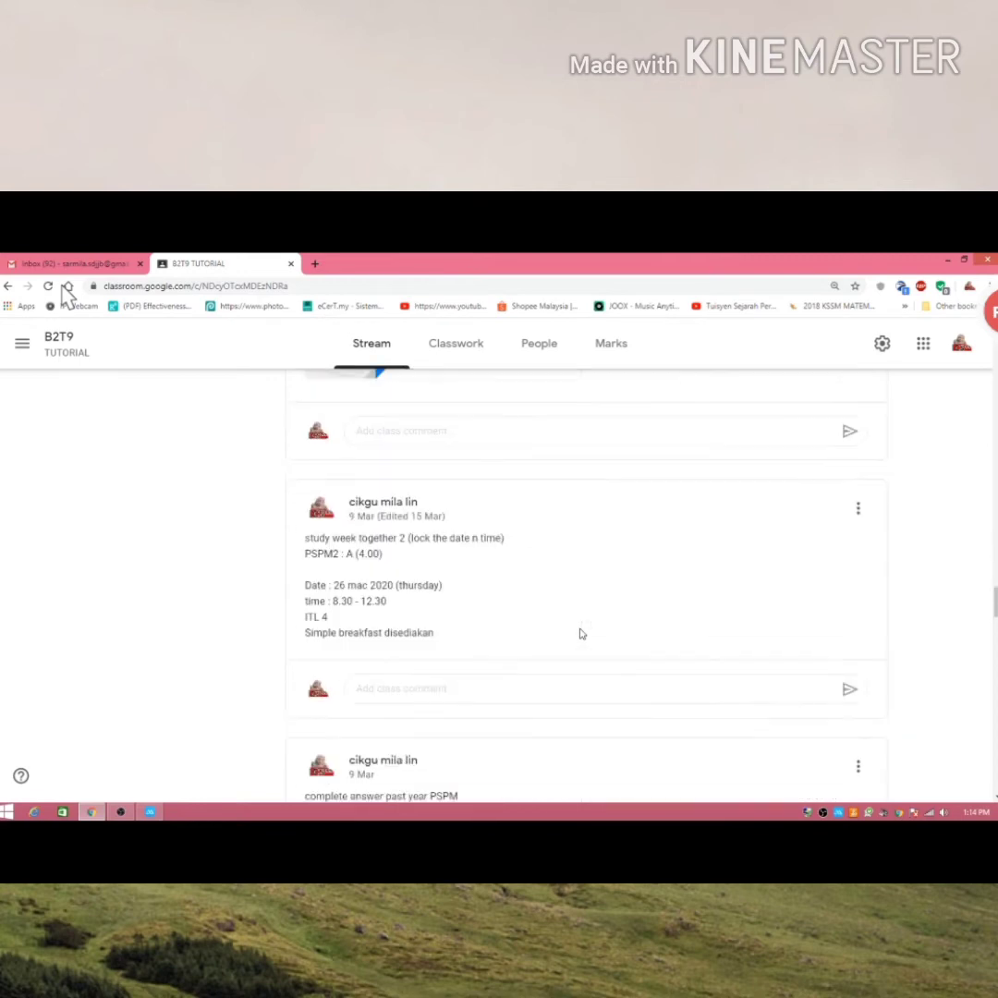
pyautogui.scroll(-2, 581, 634)
pyautogui.scroll(1, 579, 635)
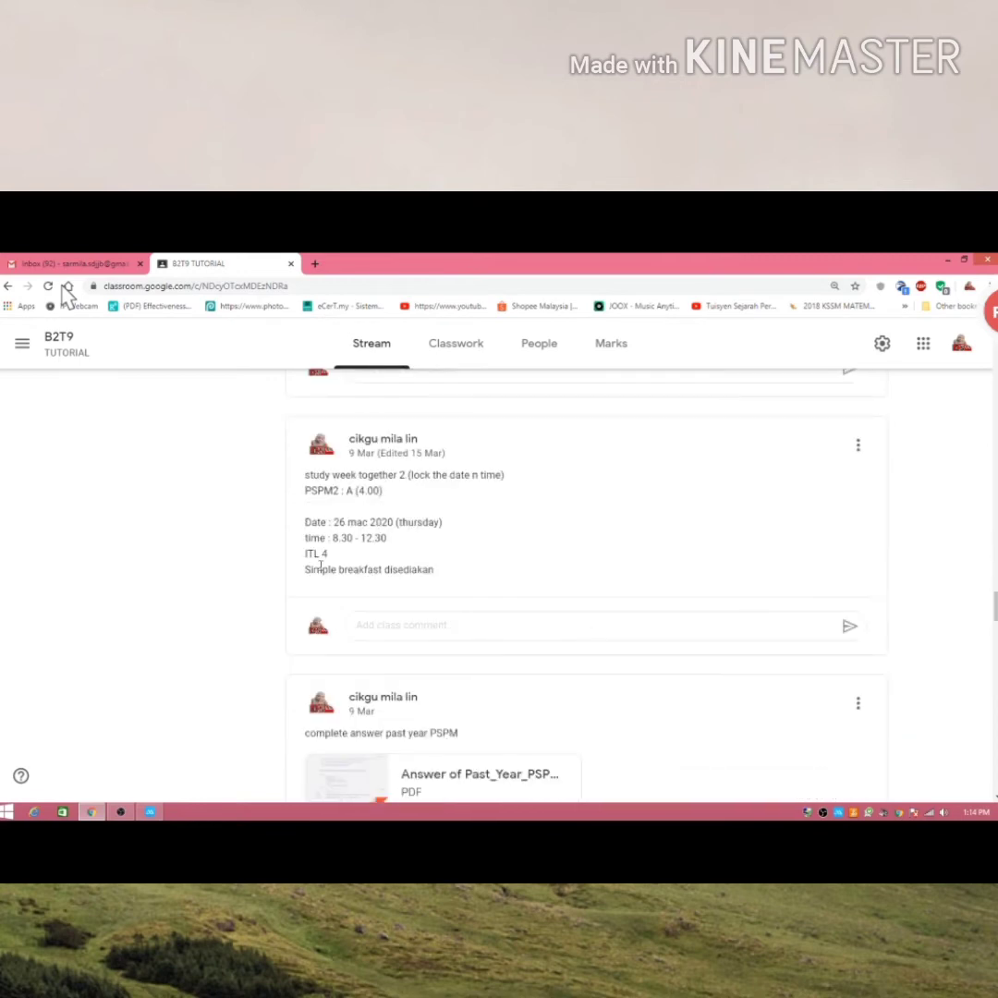
pyautogui.scroll(-5, 416, 580)
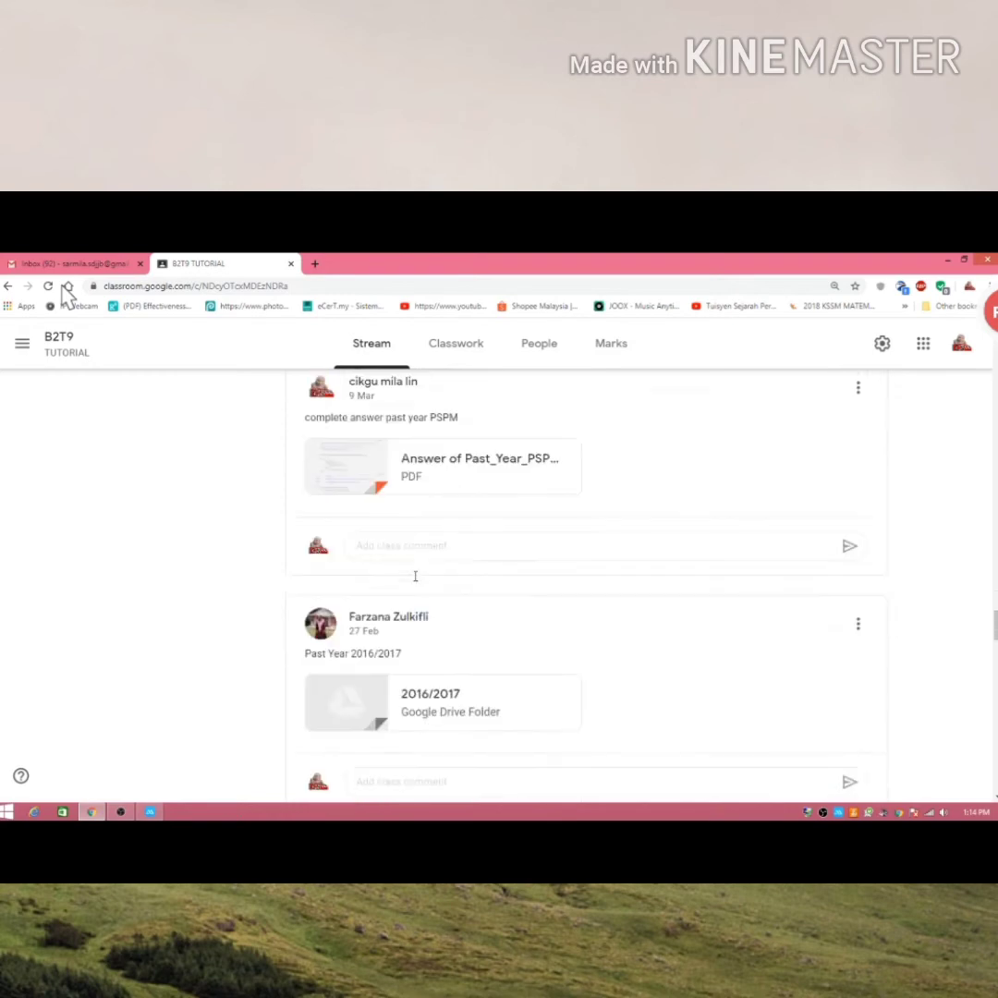
pyautogui.scroll(1, 416, 581)
pyautogui.scroll(-1, 412, 583)
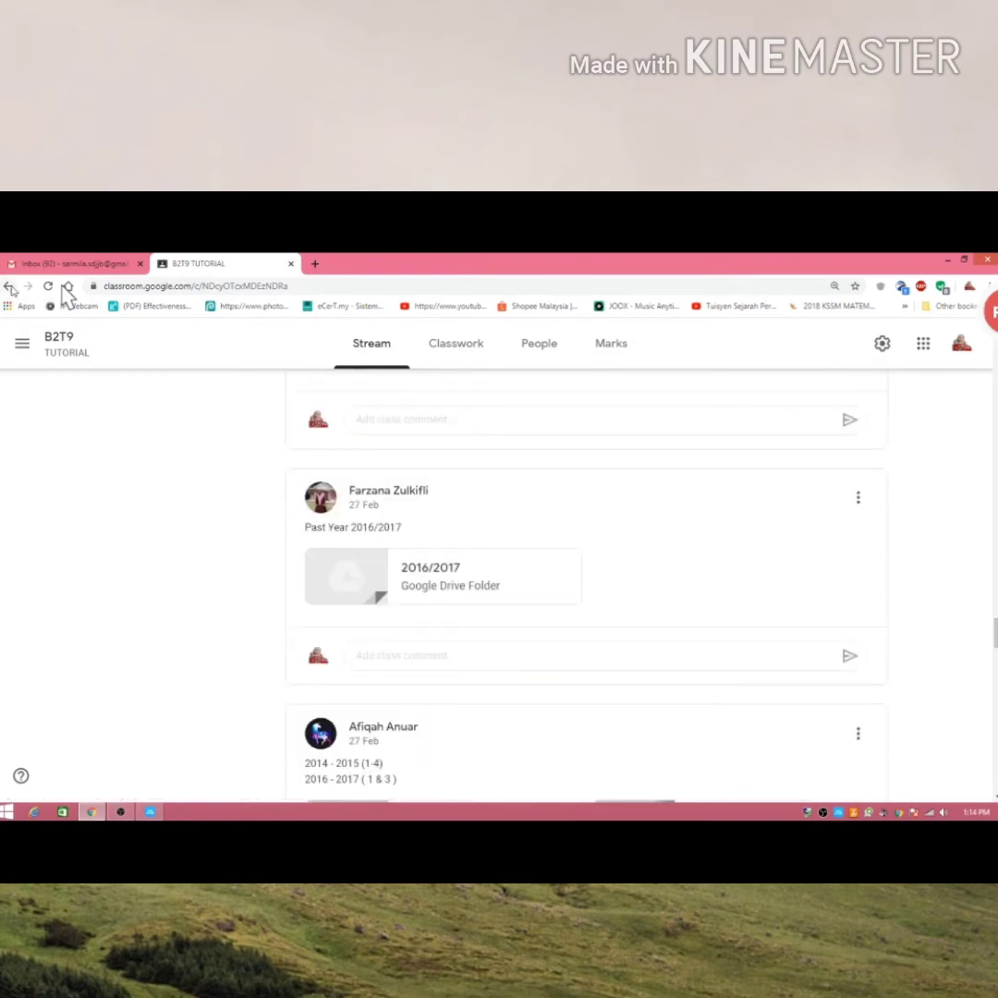
# Return to the overview of all classes and open the F2T10 tutorial class
pyautogui.click(7, 286)
pyautogui.scroll(-3, 151, 690)
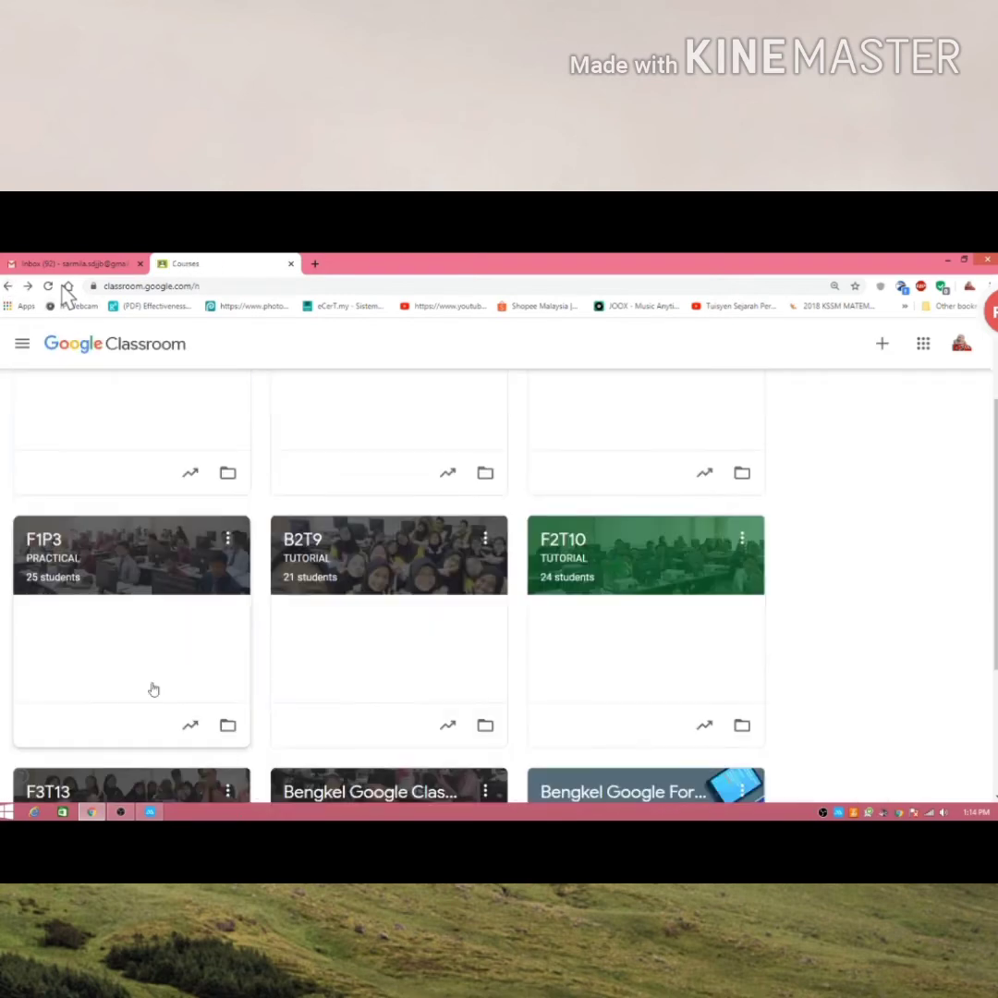
pyautogui.scroll(-1, 230, 701)
pyautogui.scroll(1, 554, 517)
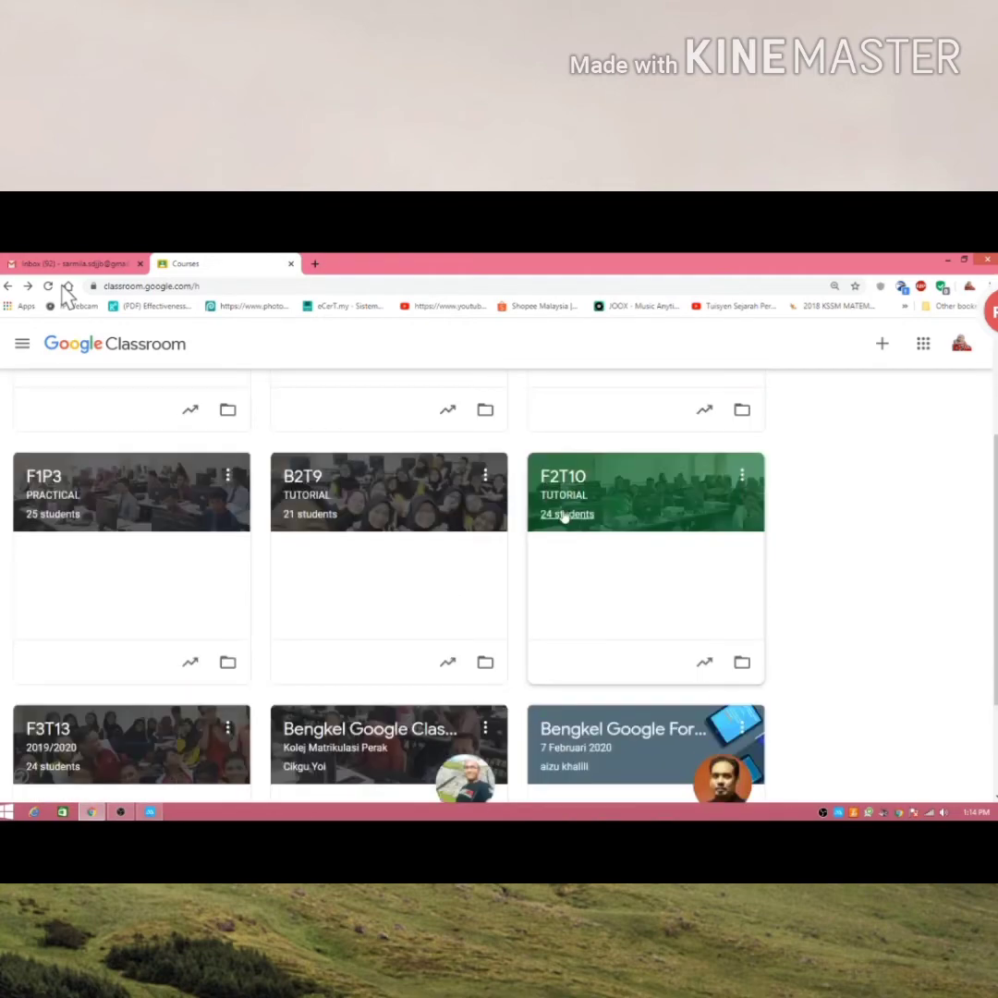
pyautogui.click(569, 503)
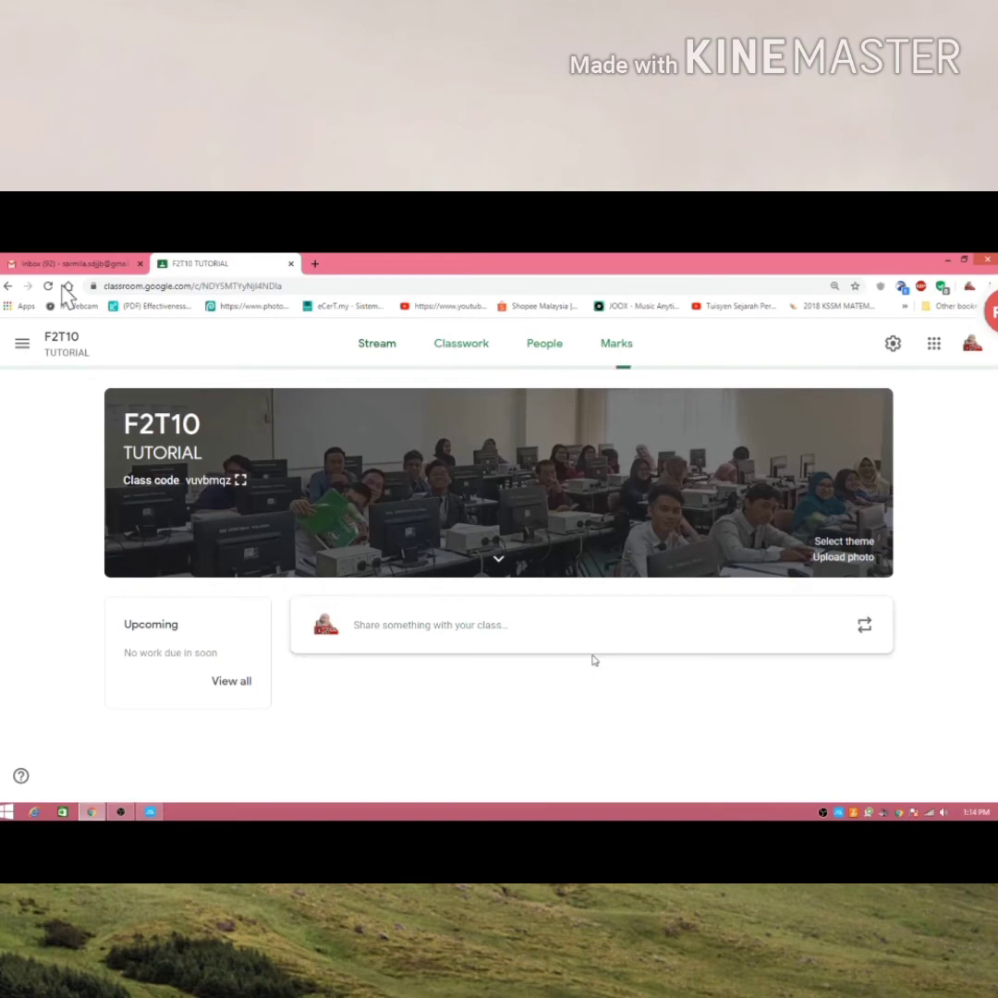
# Look through the announcements and shared files in the F2T10 stream, down to the 27 February posts
pyautogui.scroll(-6, 595, 652)
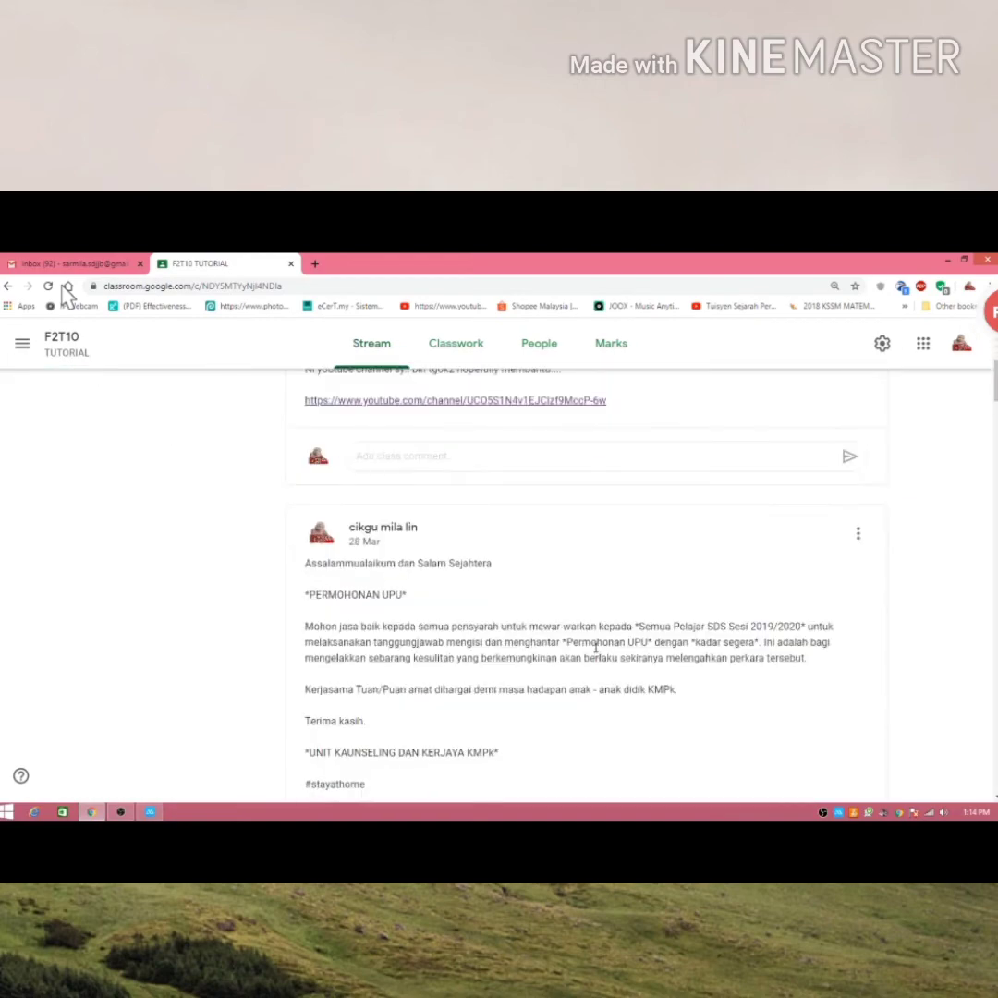
pyautogui.scroll(-7, 595, 649)
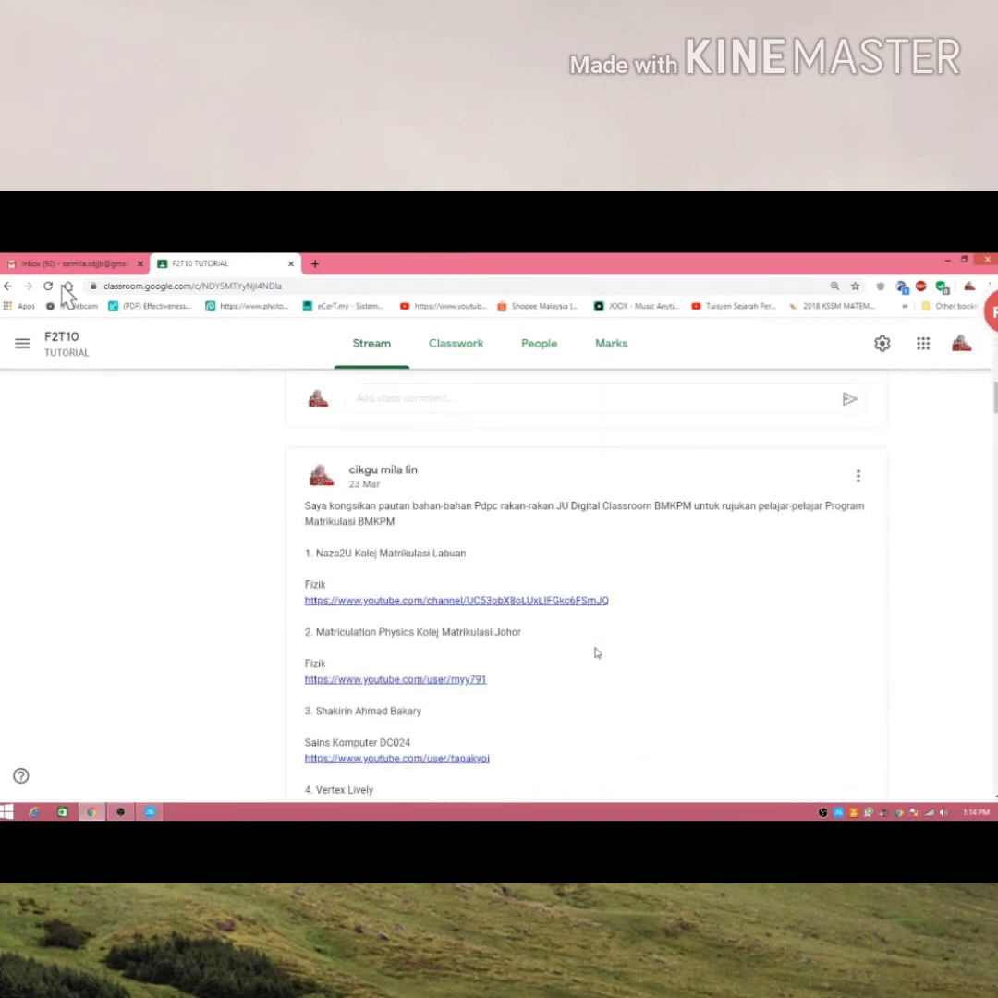
pyautogui.scroll(-3, 596, 654)
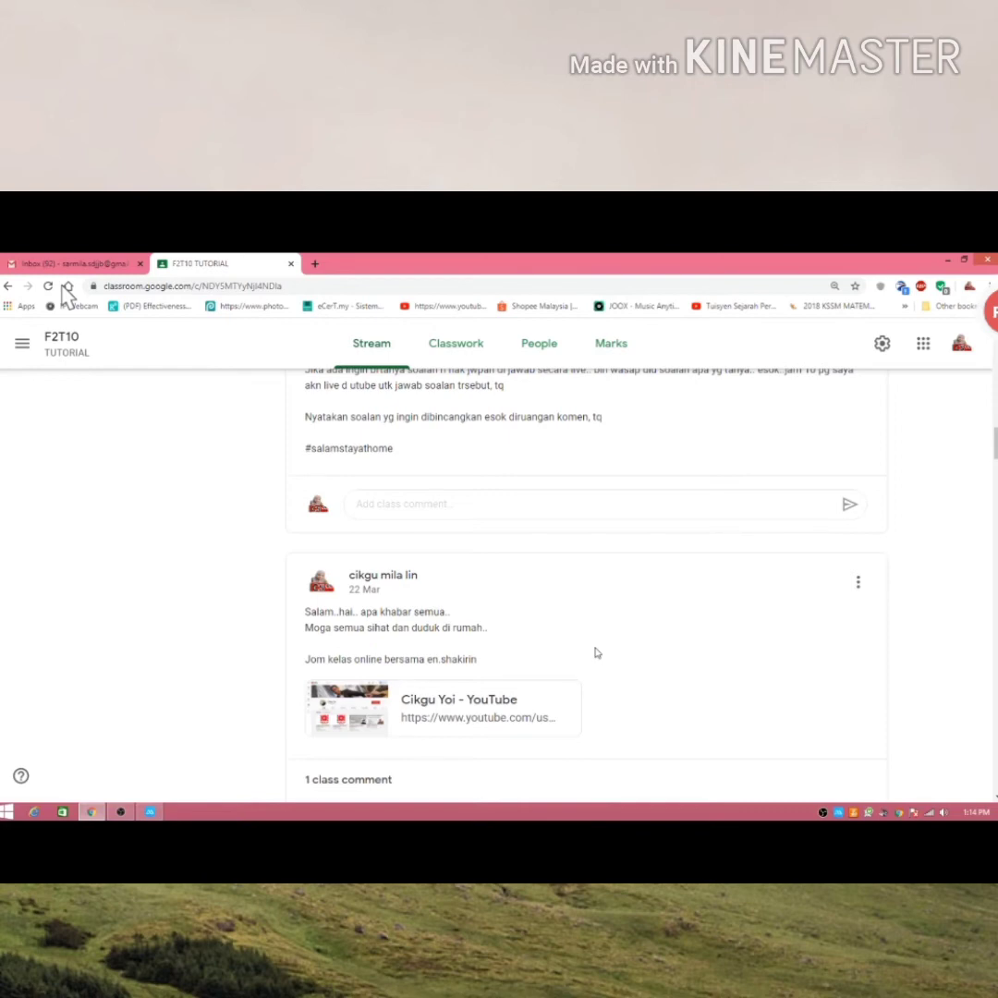
pyautogui.scroll(2, 628, 595)
pyautogui.scroll(-2, 640, 649)
pyautogui.scroll(-10, 639, 648)
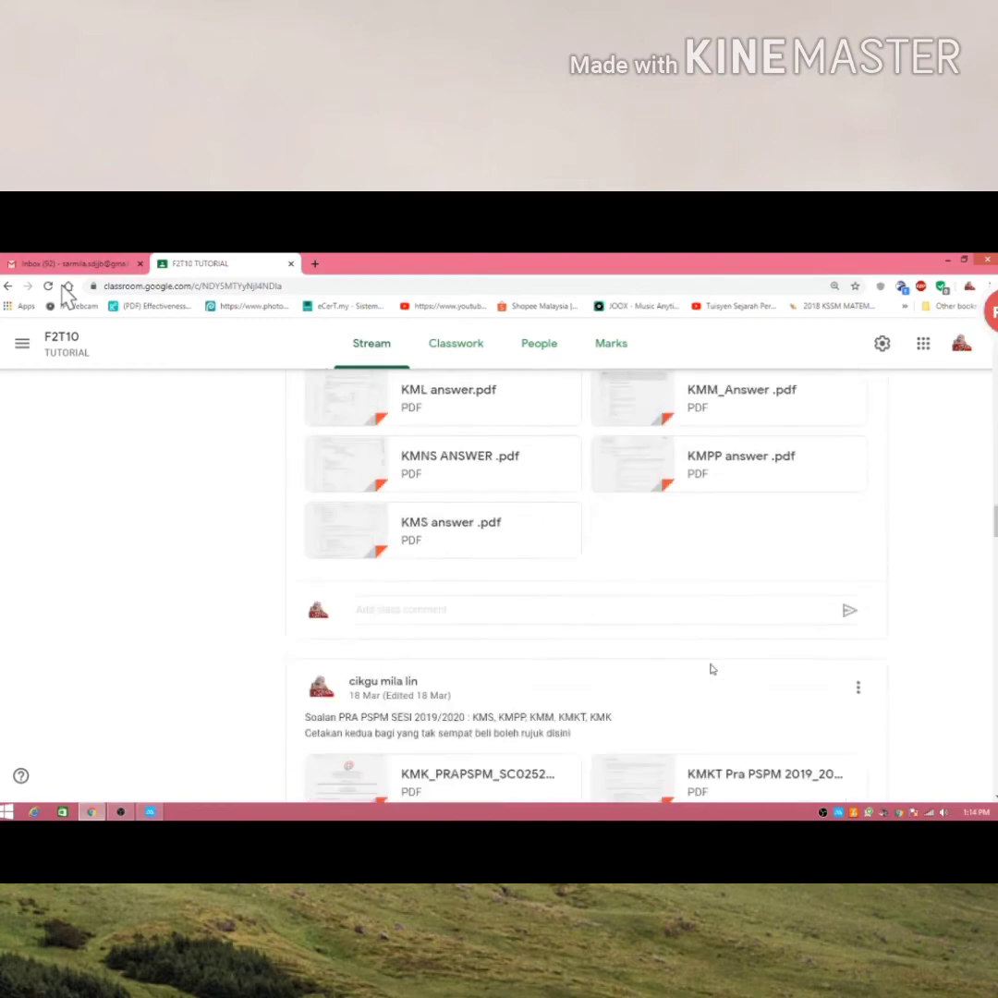
pyautogui.scroll(-5, 818, 465)
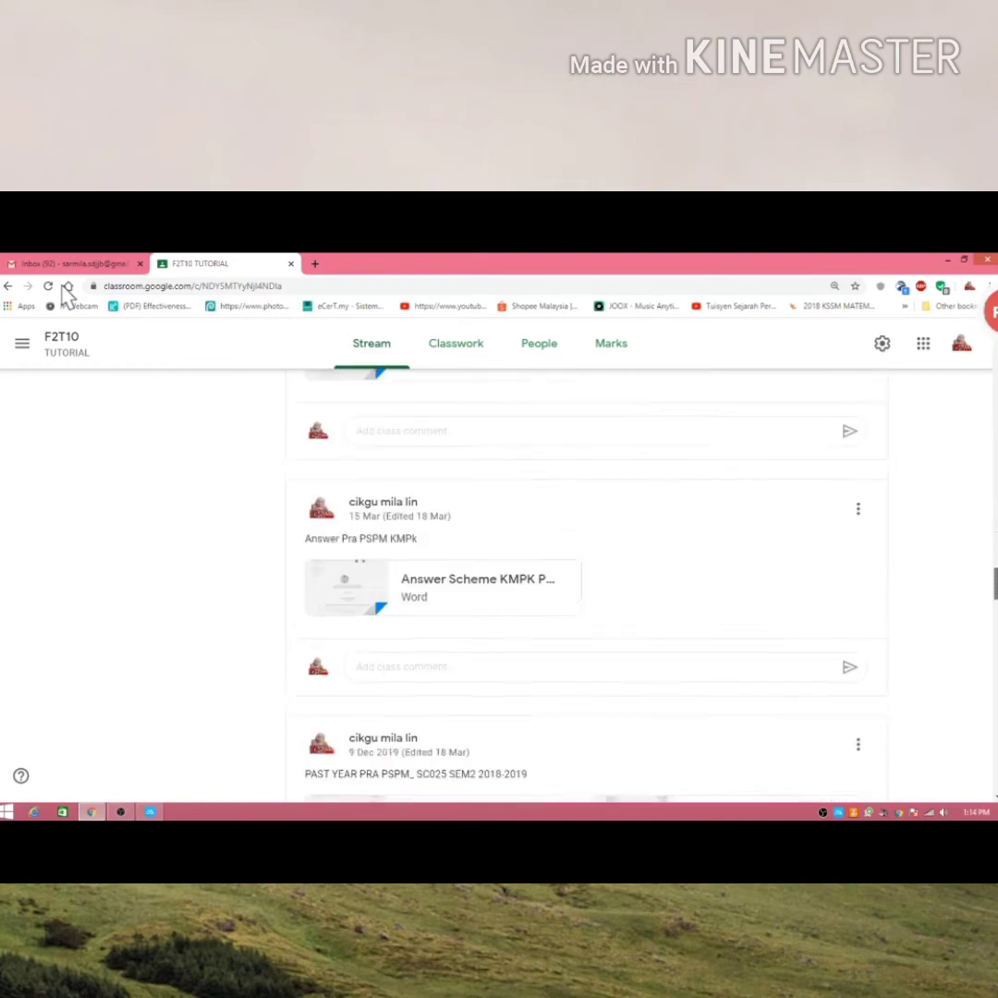
pyautogui.scroll(-15, 66, 293)
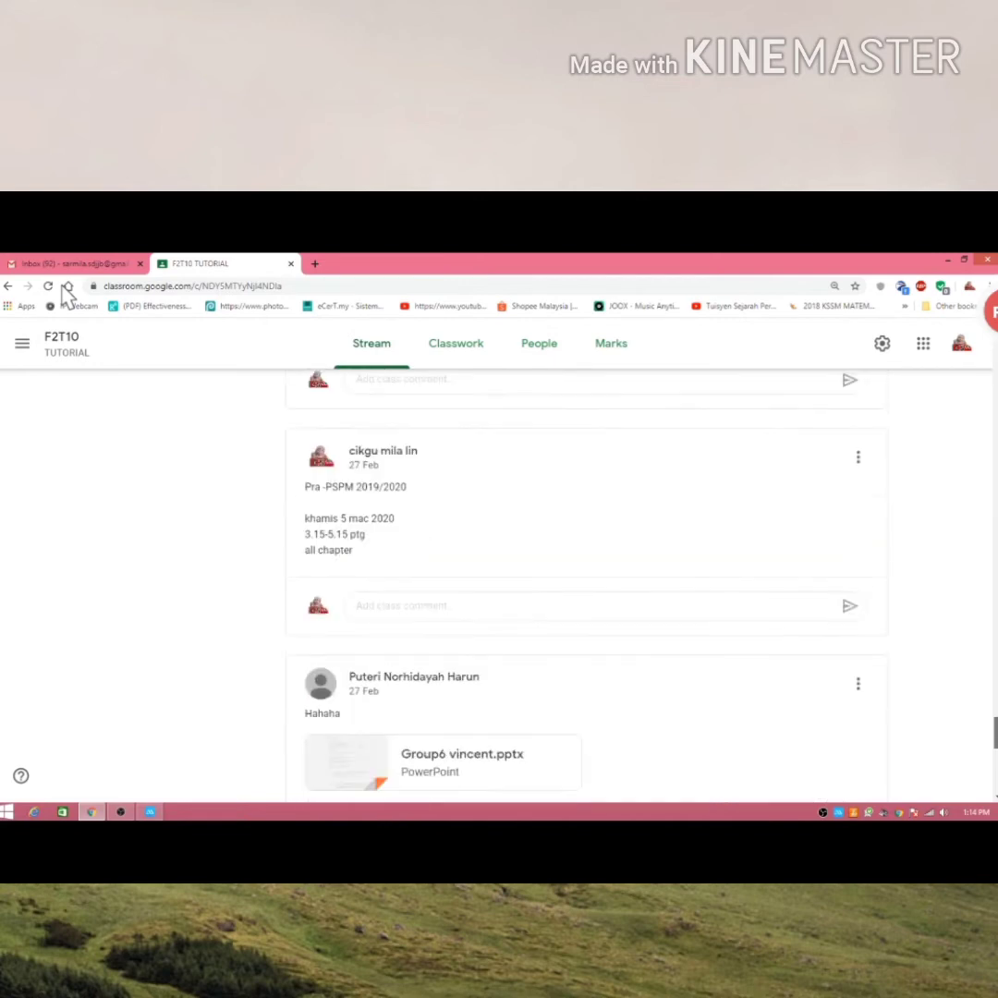
# Move the 27 February "Pra -PSPM 2019/2020" post to the top of the F2T10 stream and check its new place
pyautogui.scroll(1, 839, 610)
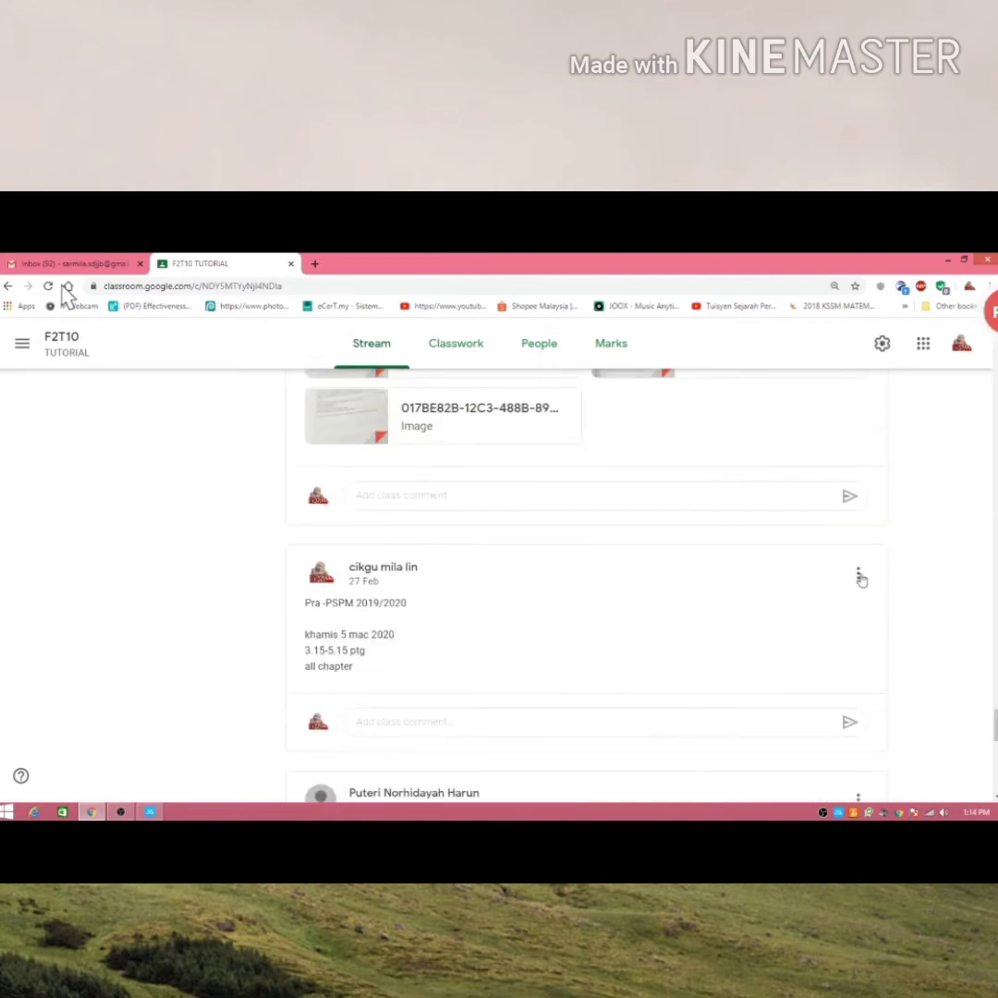
pyautogui.click(858, 574)
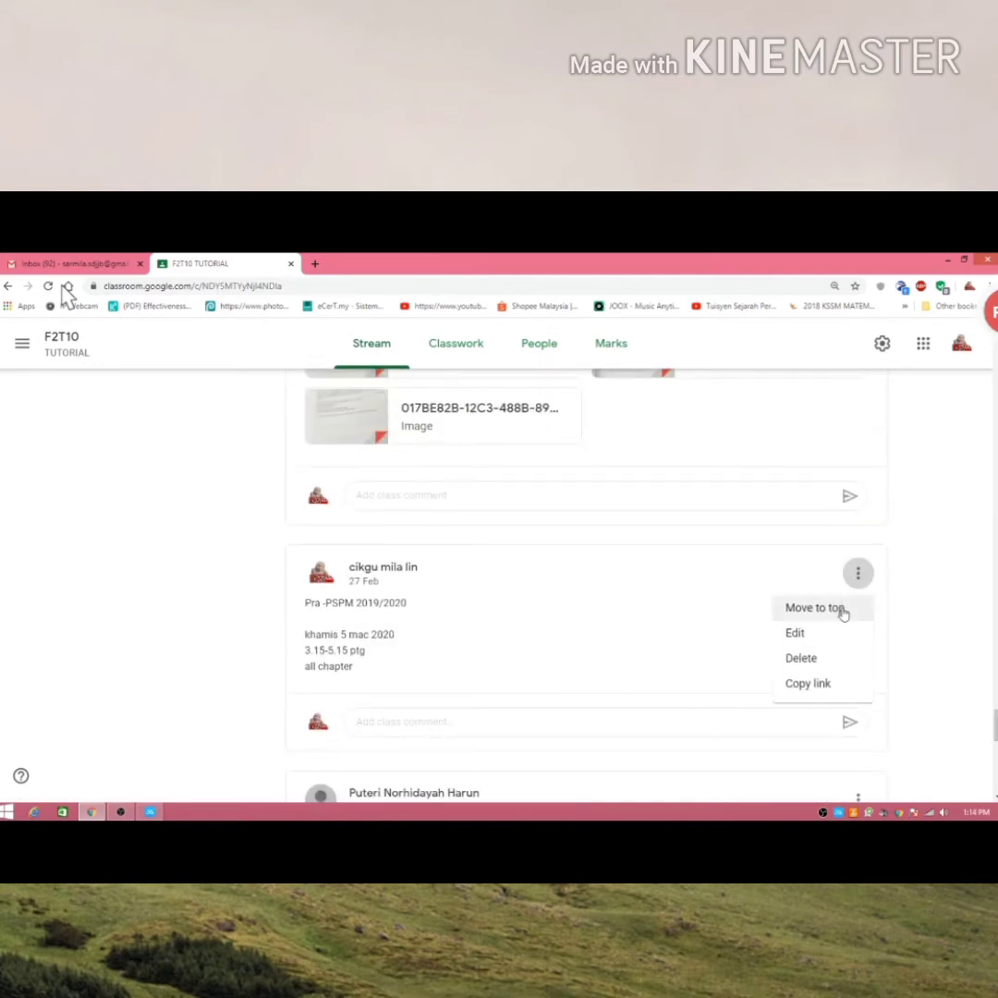
pyautogui.click(813, 608)
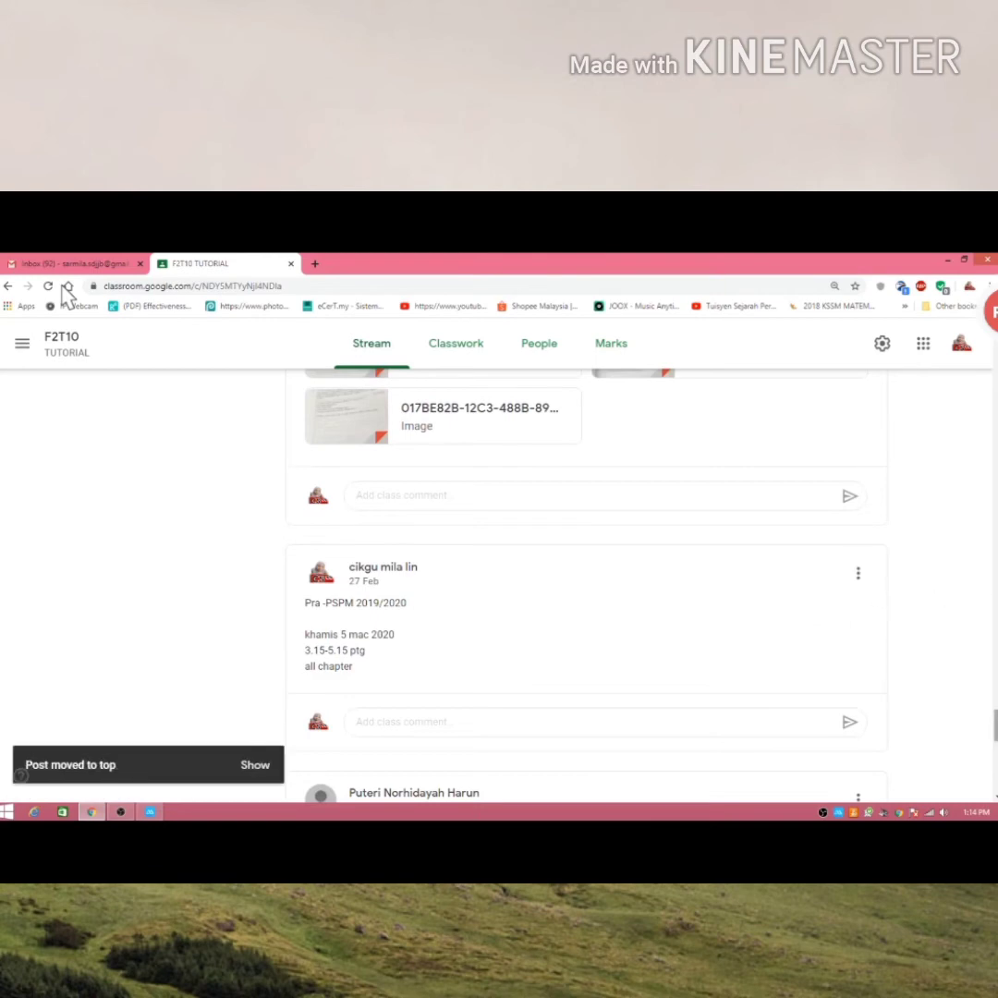
pyautogui.scroll(-3, 545, 554)
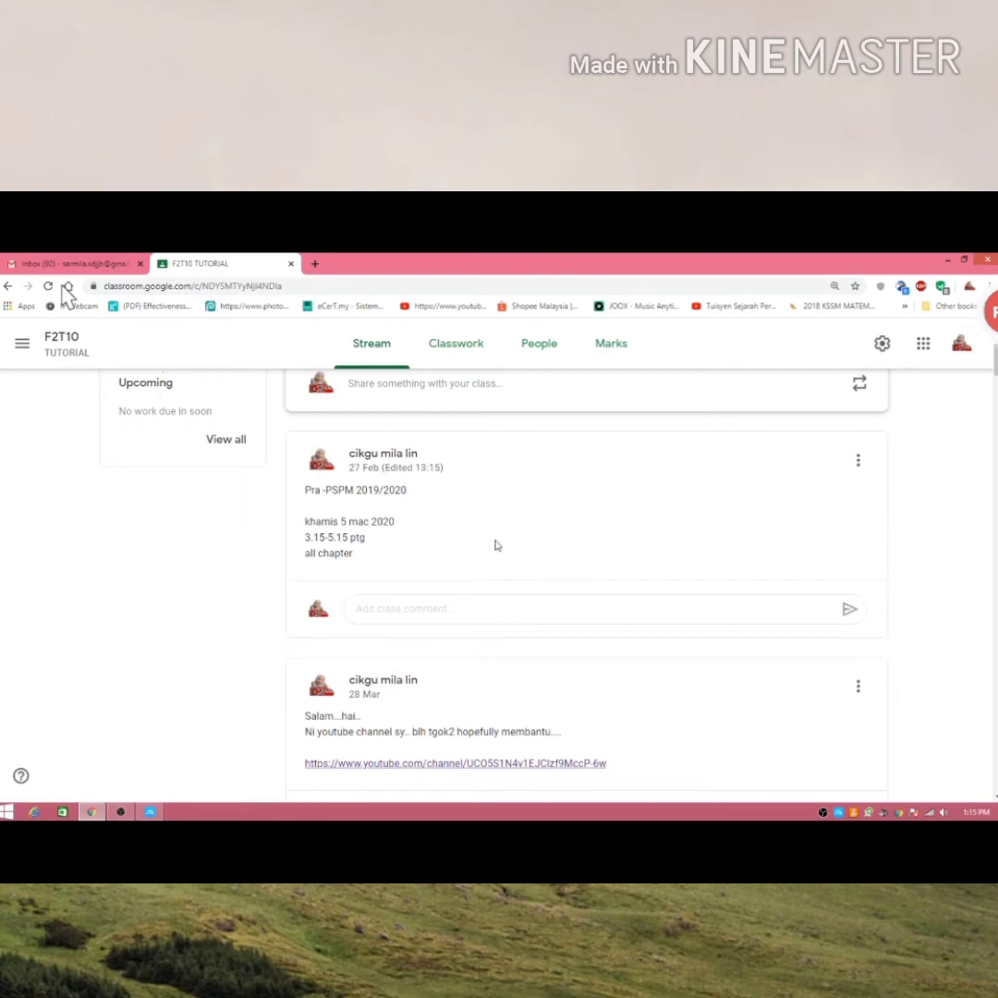
pyautogui.scroll(2, 606, 579)
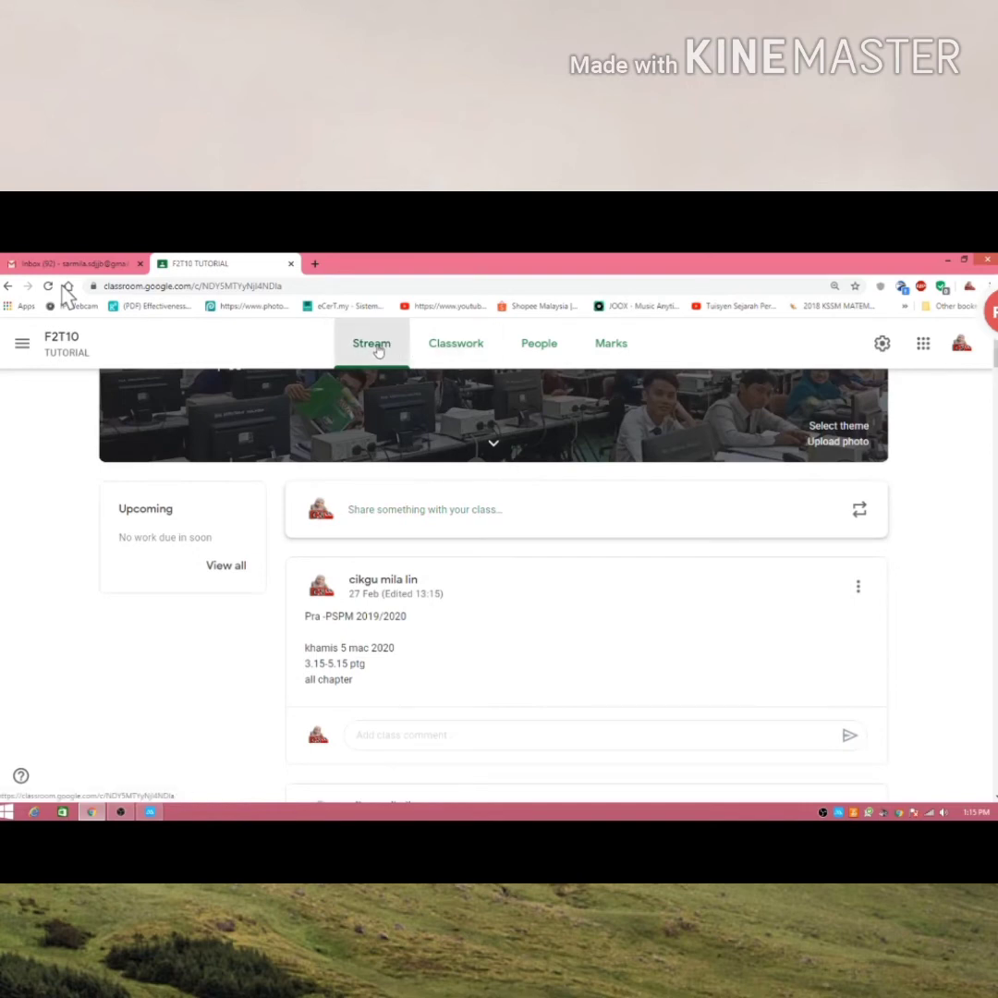
# Show the classwork of F2T10 and look over its list of tests, notes and past-year materials
pyautogui.click(467, 351)
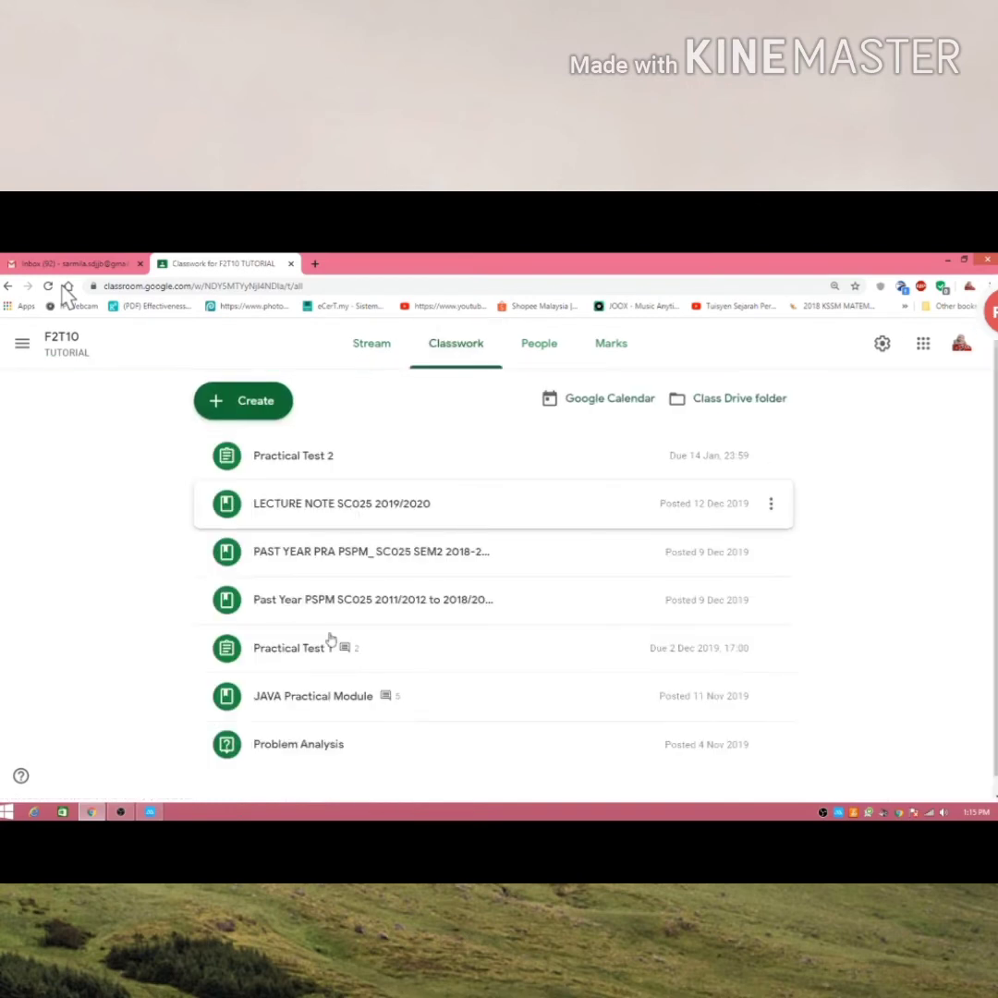
pyautogui.scroll(-1, 353, 647)
pyautogui.scroll(1, 356, 645)
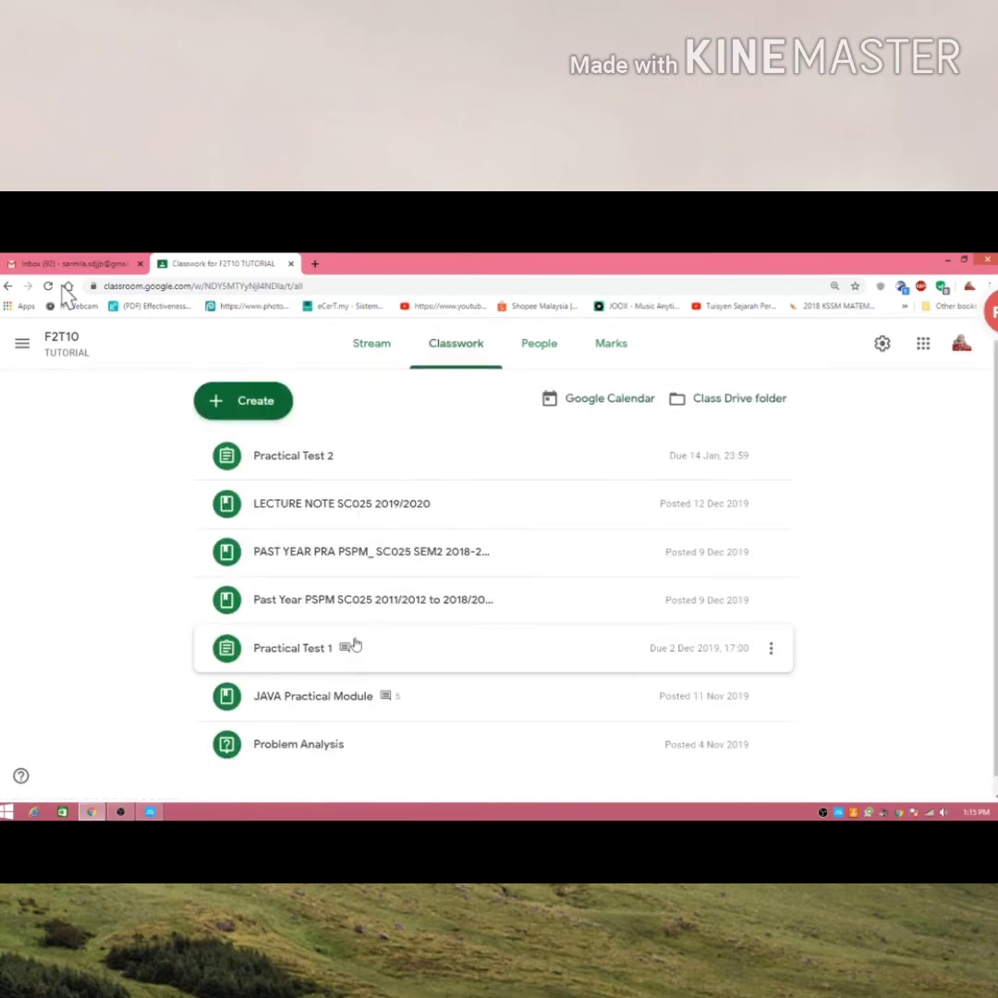
# Open the 3 mawarberduri class and set its theme to the Maths & Science image with compasses, set square and ruler
pyautogui.click(21, 347)
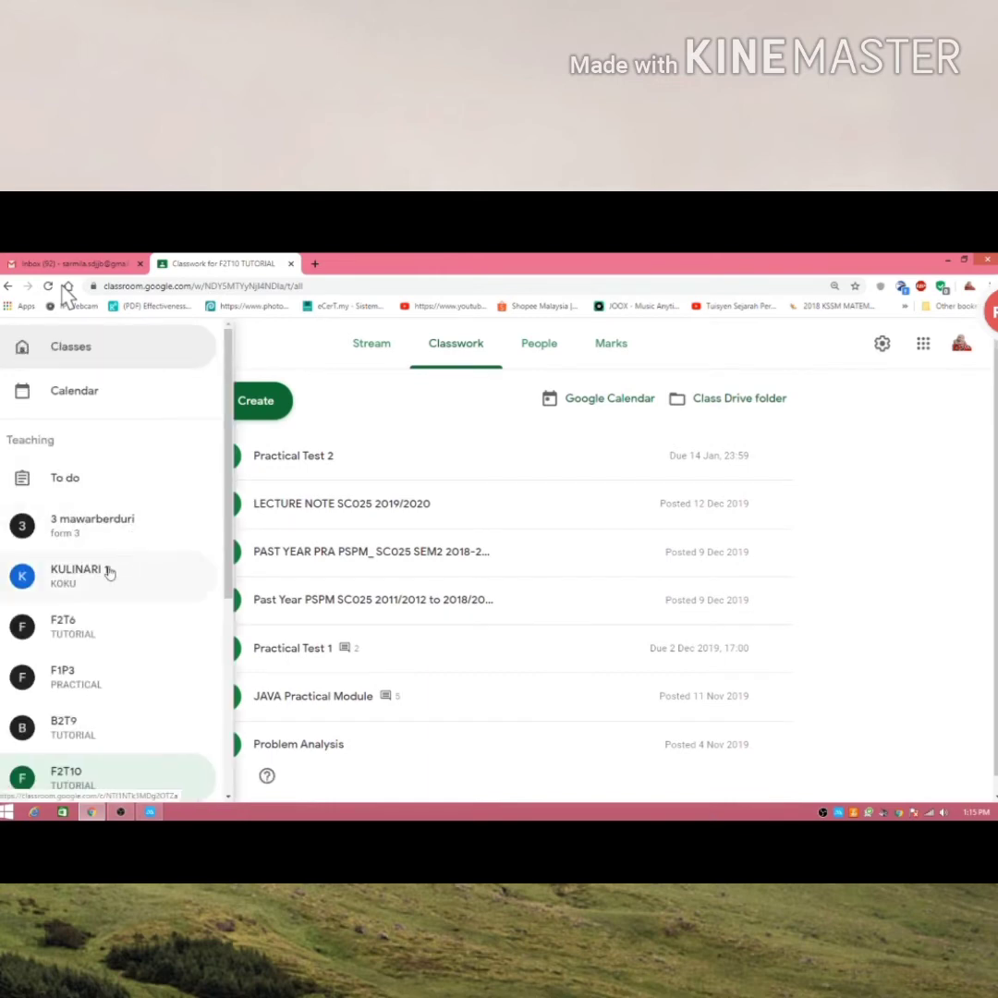
pyautogui.click(98, 529)
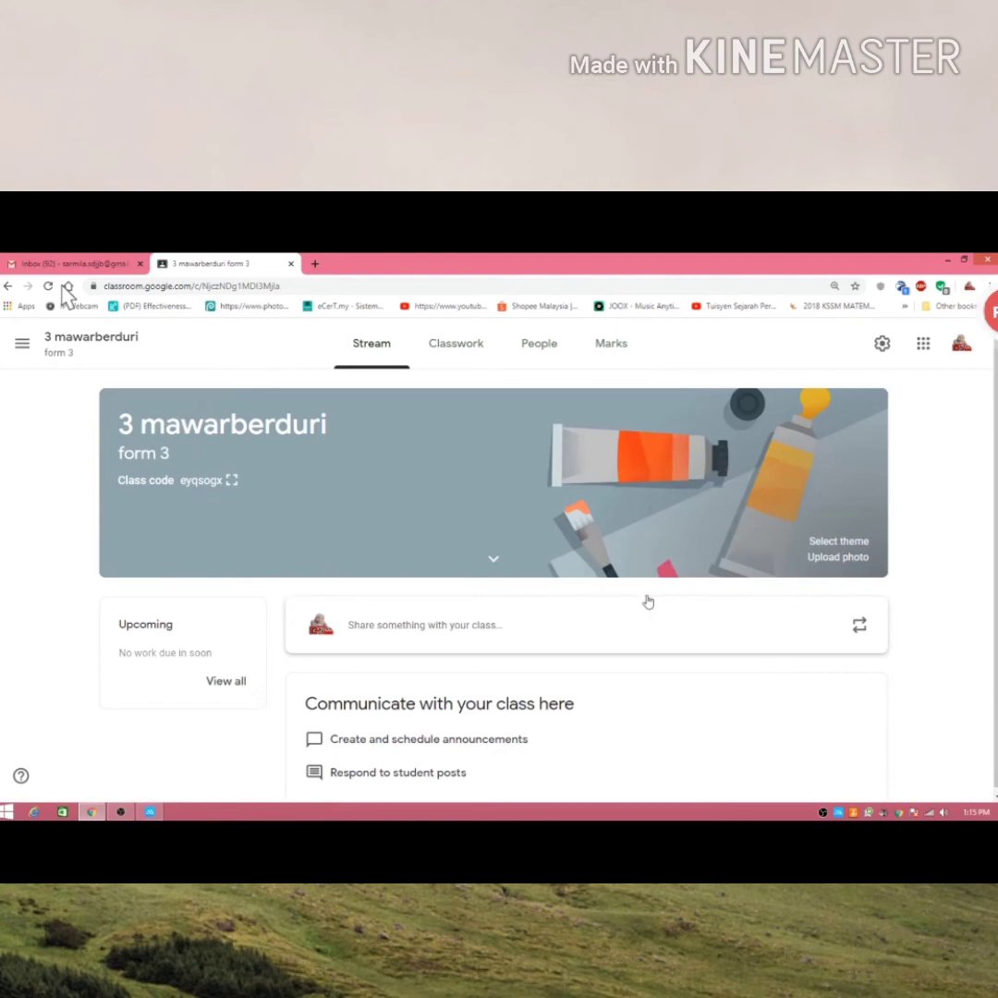
pyautogui.click(832, 543)
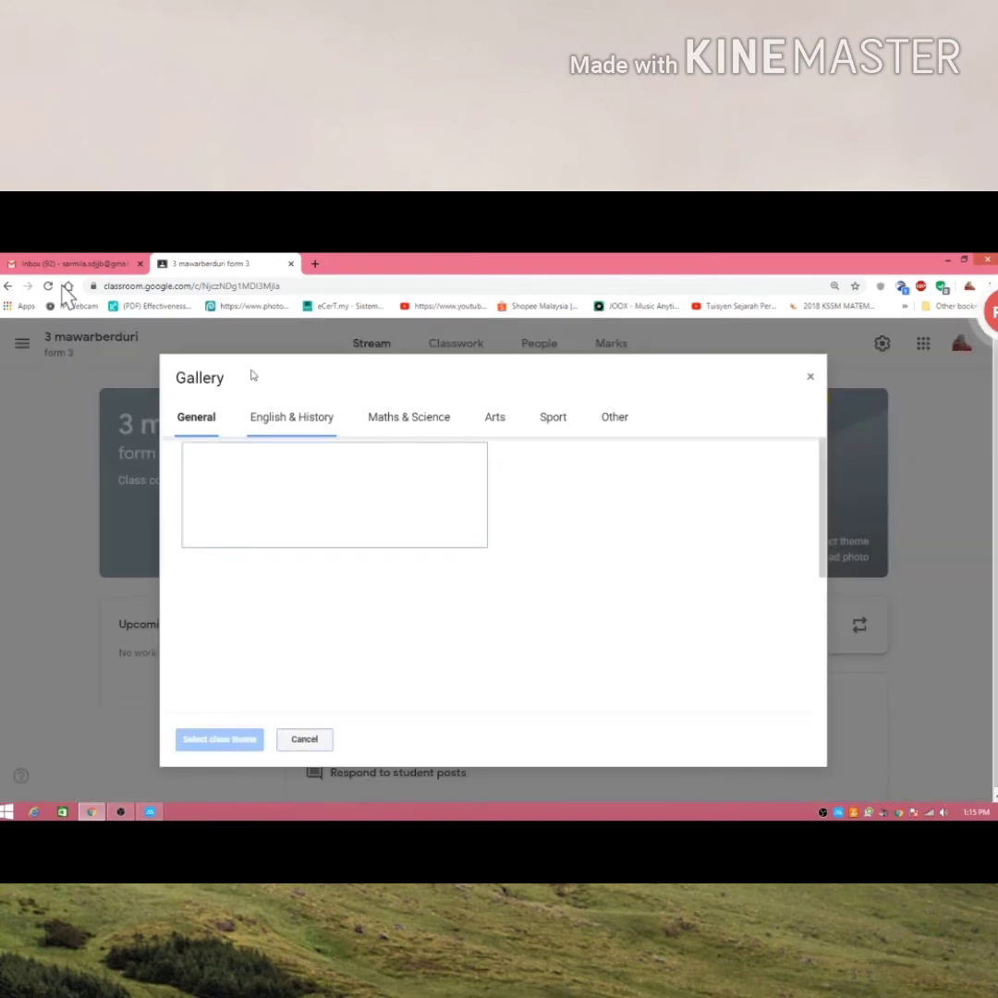
pyautogui.click(409, 417)
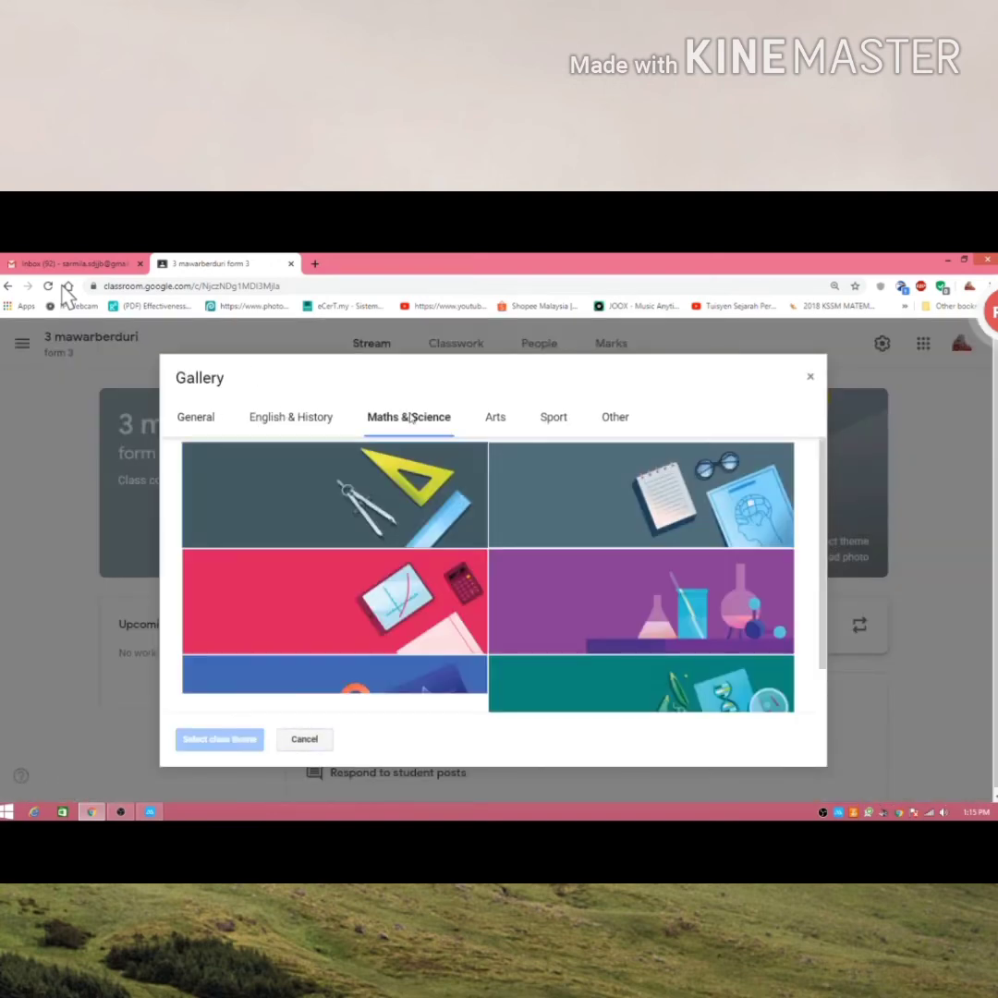
pyautogui.click(601, 597)
pyautogui.scroll(-1, 601, 598)
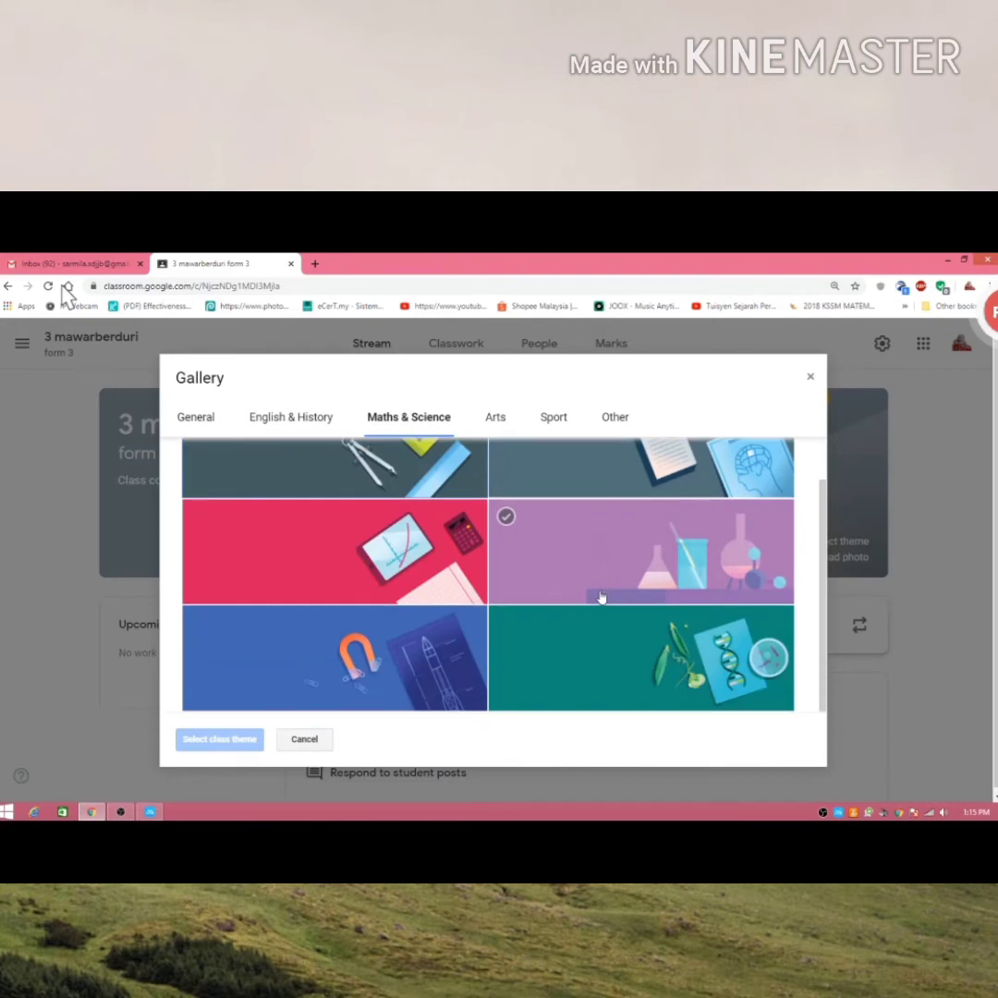
pyautogui.click(651, 628)
pyautogui.scroll(1, 651, 628)
pyautogui.scroll(-1, 651, 628)
pyautogui.scroll(1, 651, 628)
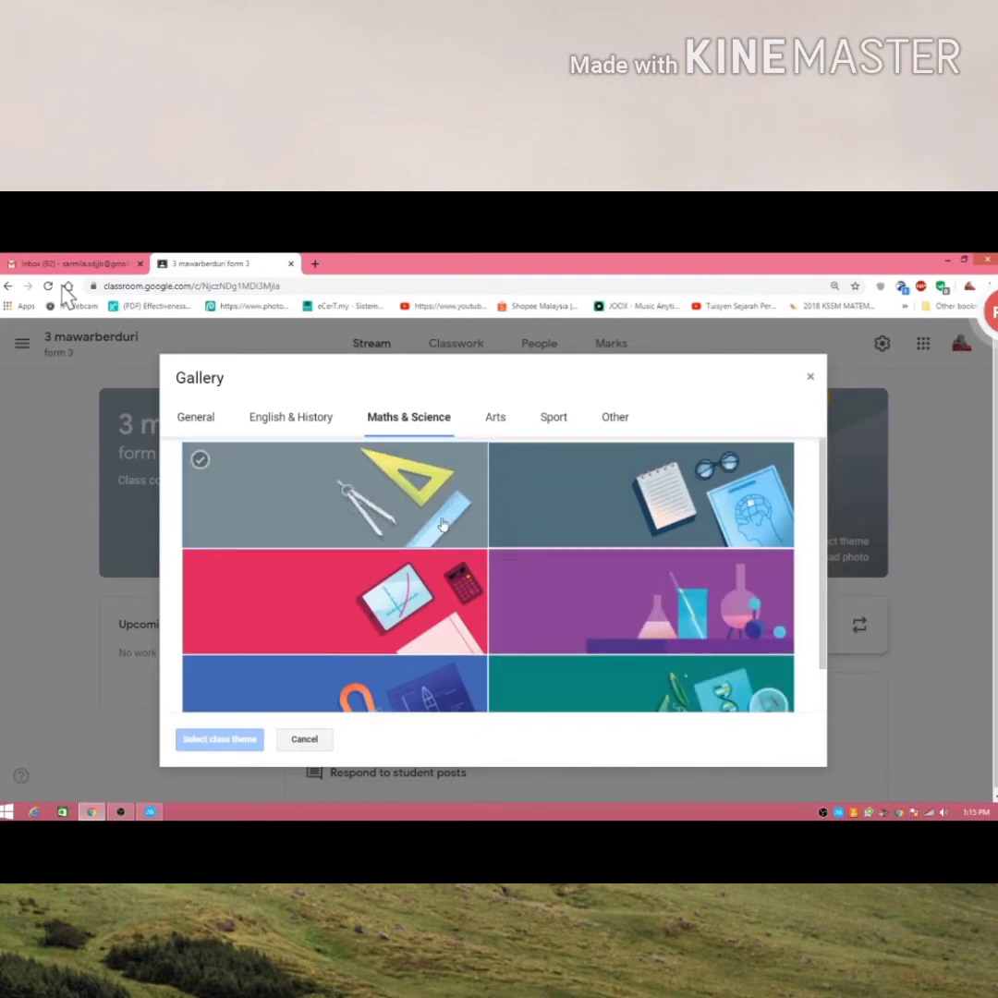
pyautogui.click(412, 522)
pyautogui.click(235, 744)
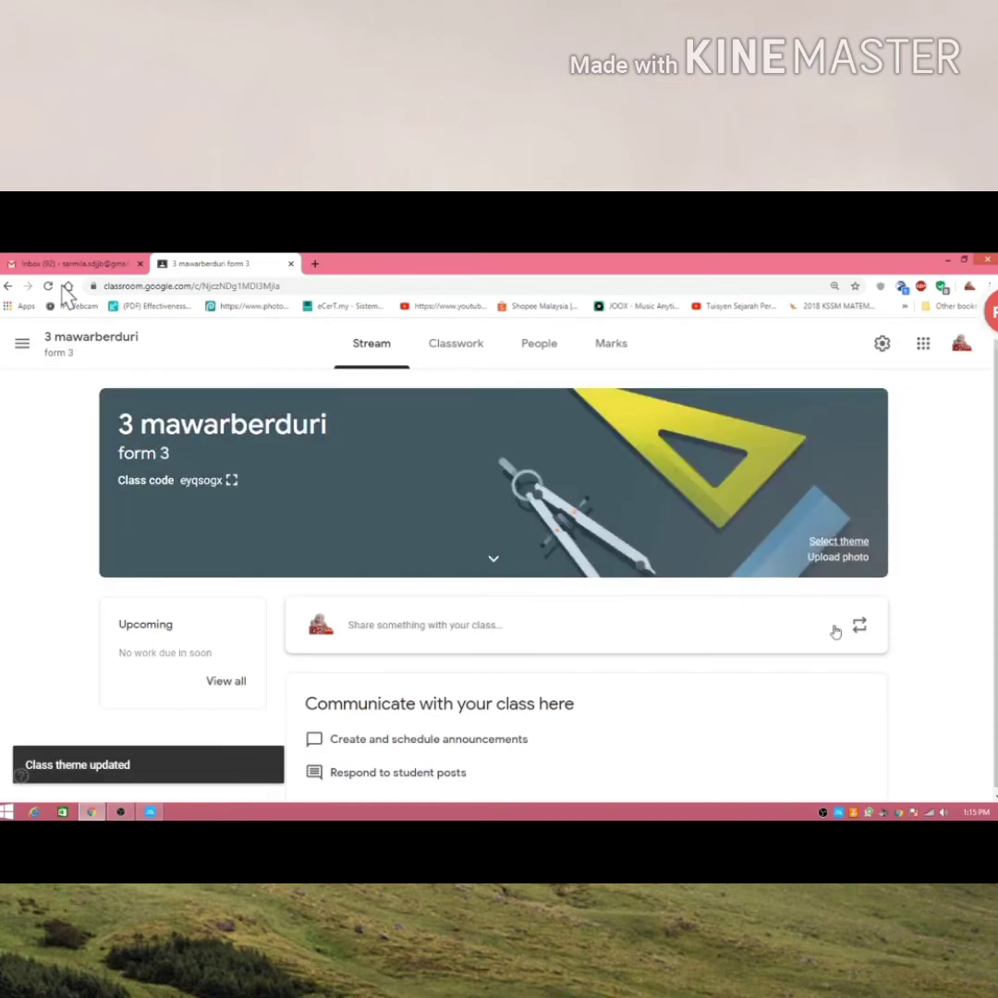
# Try to upload a photo from the computer as the header image of the 3 mawarberduri class
pyautogui.click(844, 557)
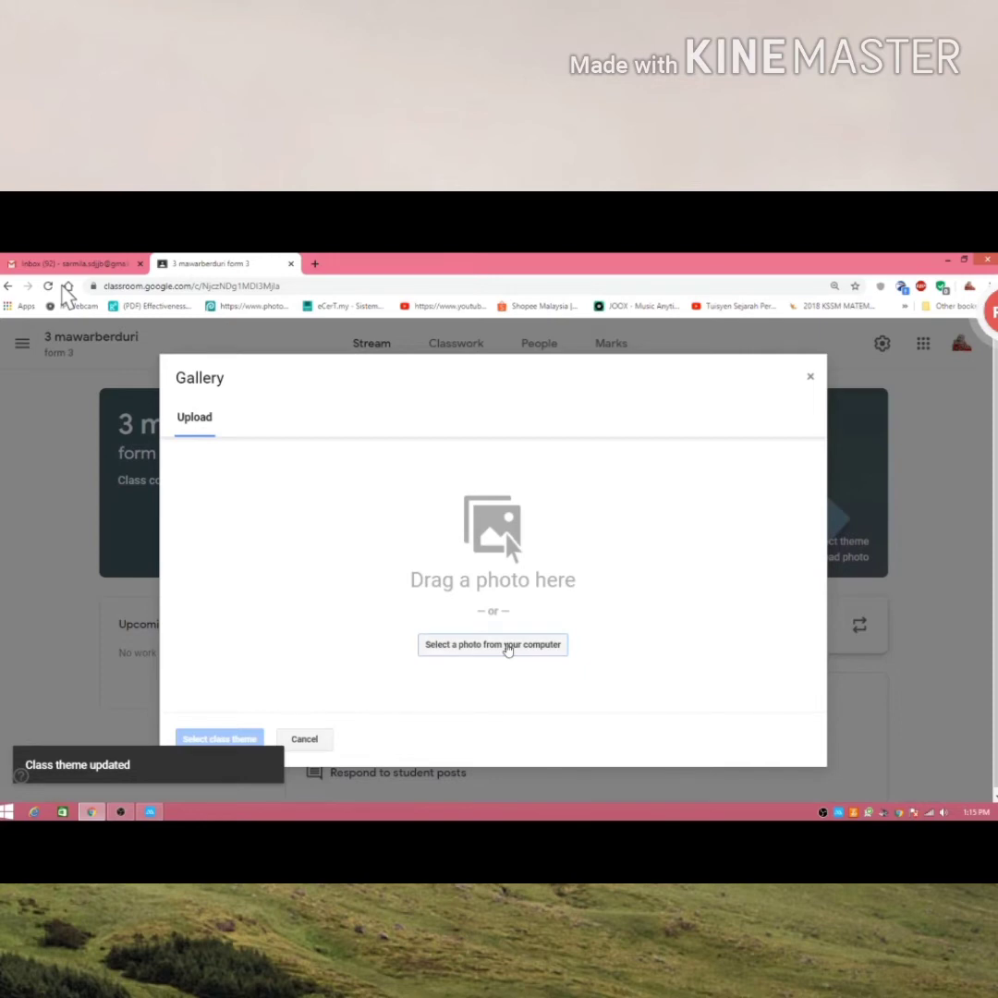
pyautogui.click(507, 647)
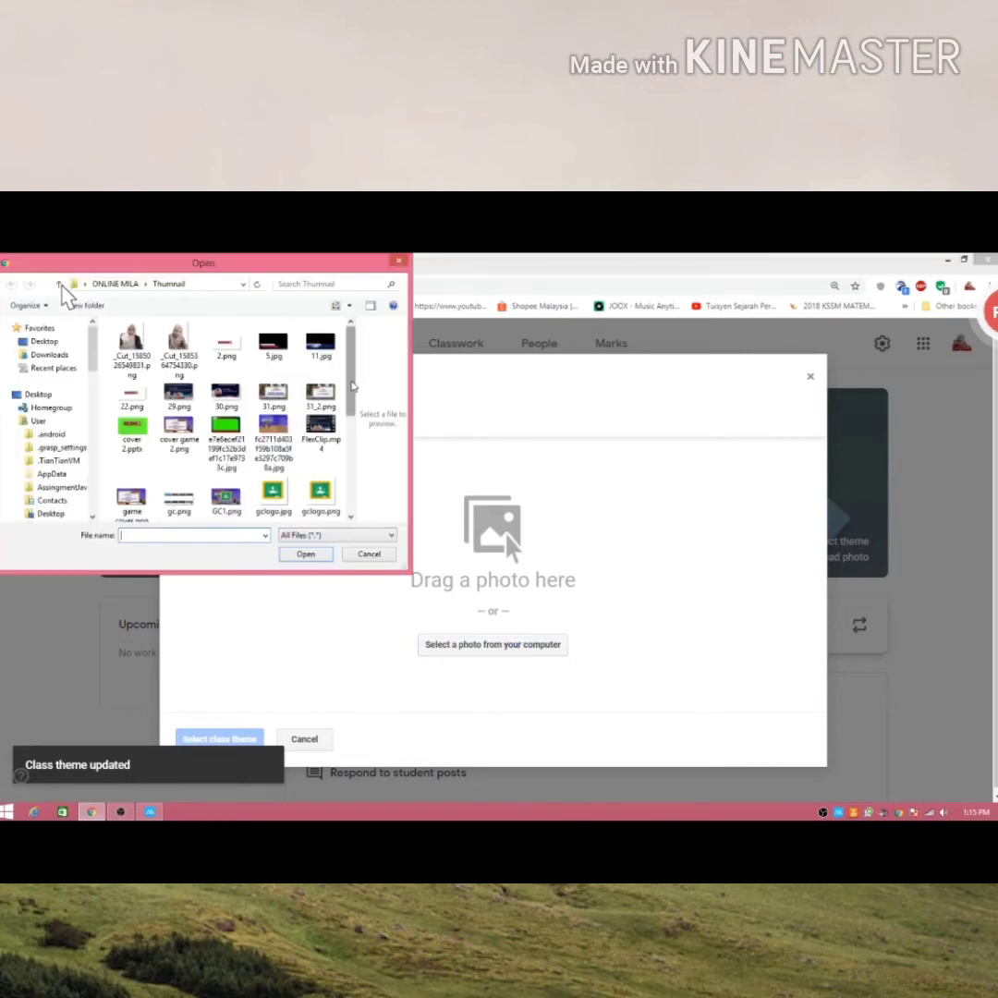
pyautogui.moveTo(352, 387)
pyautogui.mouseDown()
pyautogui.moveTo(351, 467)
pyautogui.moveTo(369, 388)
pyautogui.mouseUp()
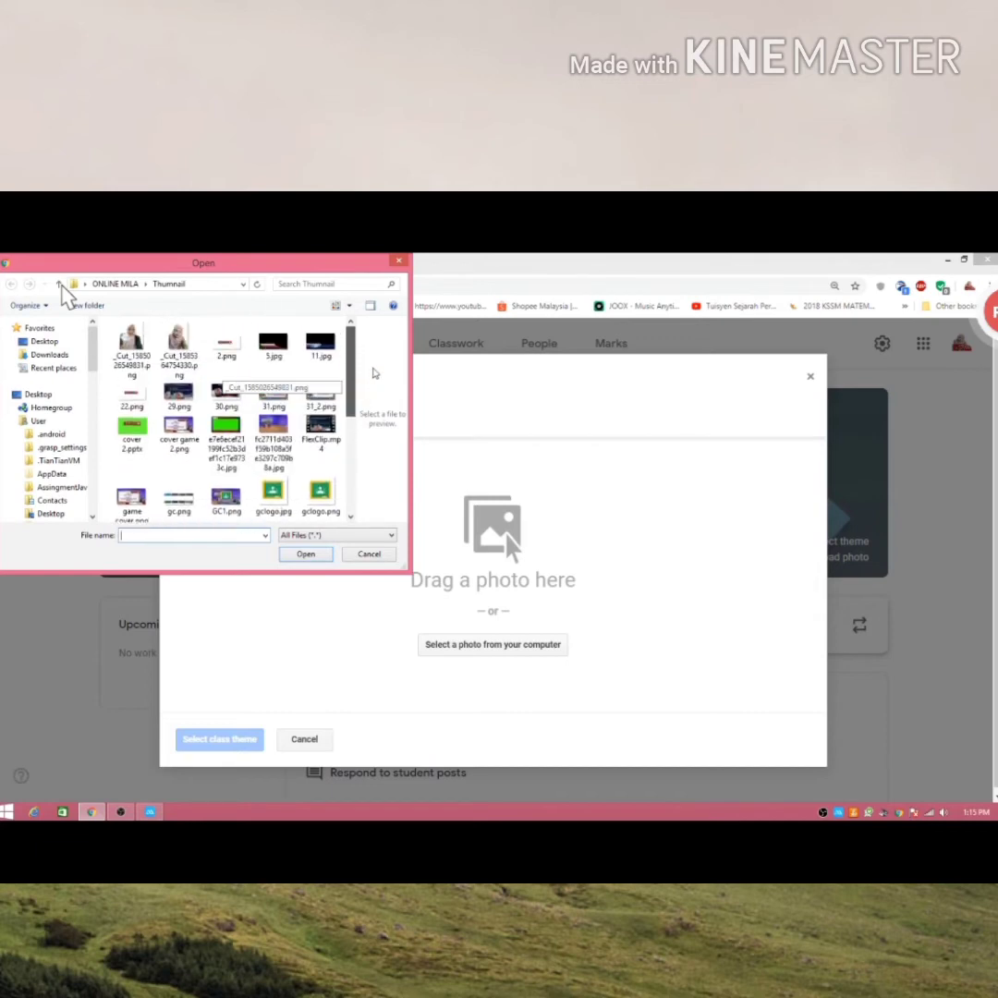
pyautogui.click(59, 285)
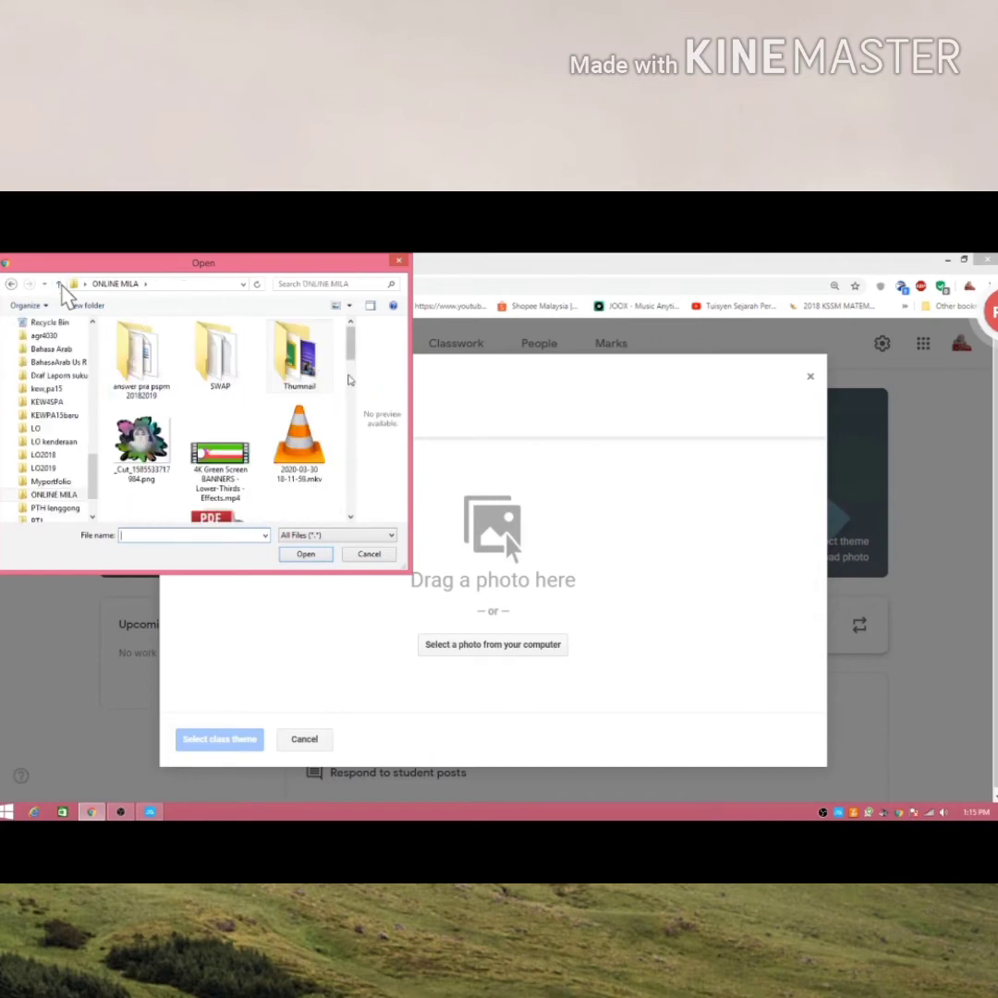
pyautogui.moveTo(352, 352)
pyautogui.mouseDown()
pyautogui.moveTo(359, 506)
pyautogui.moveTo(365, 370)
pyautogui.moveTo(353, 358)
pyautogui.mouseUp()
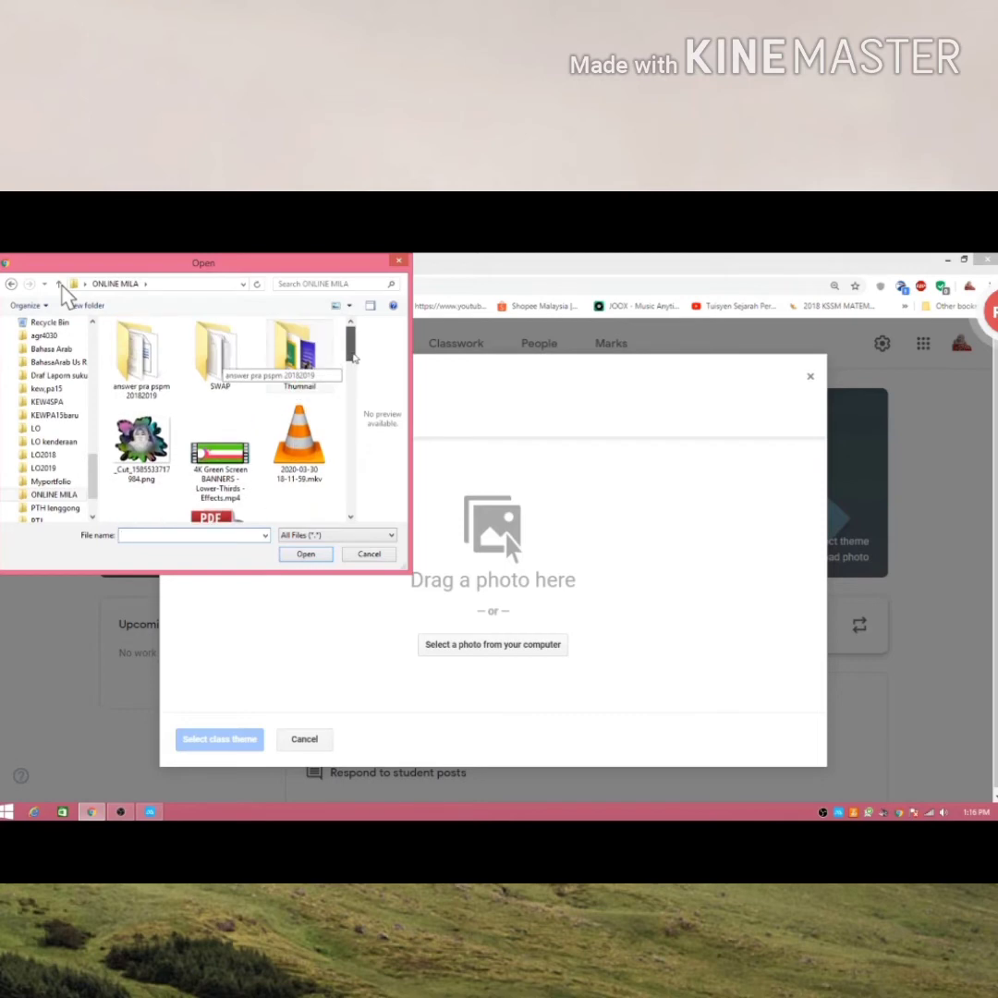
pyautogui.click(282, 360)
pyautogui.doubleClick(297, 358)
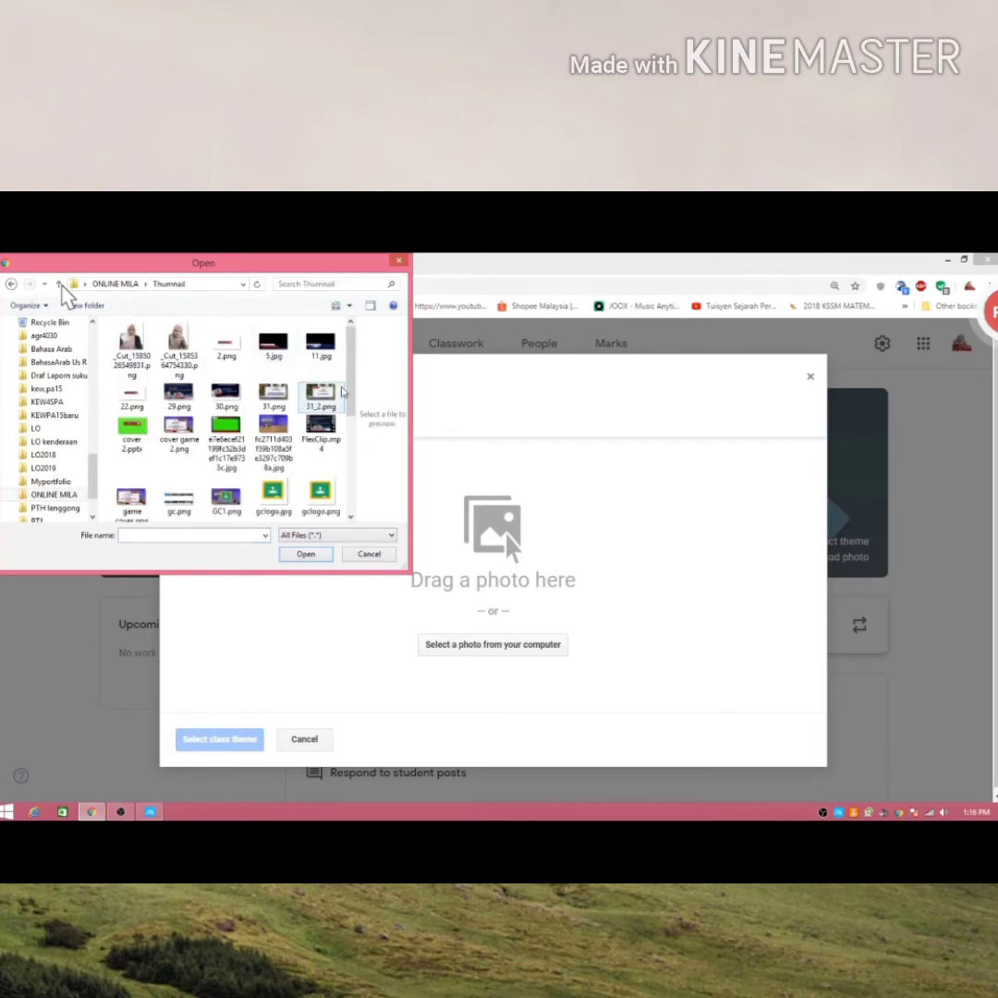
pyautogui.moveTo(353, 411); pyautogui.dragTo(342, 506)
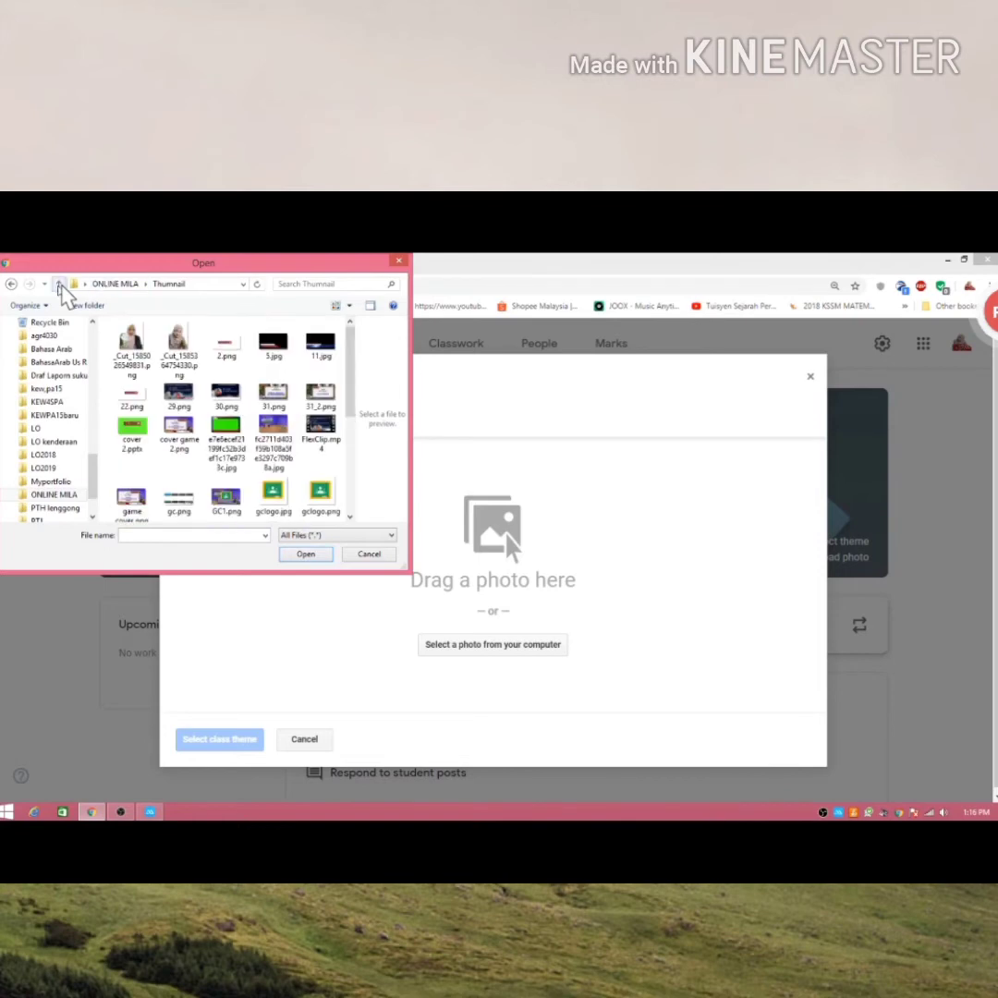
pyautogui.click(59, 284)
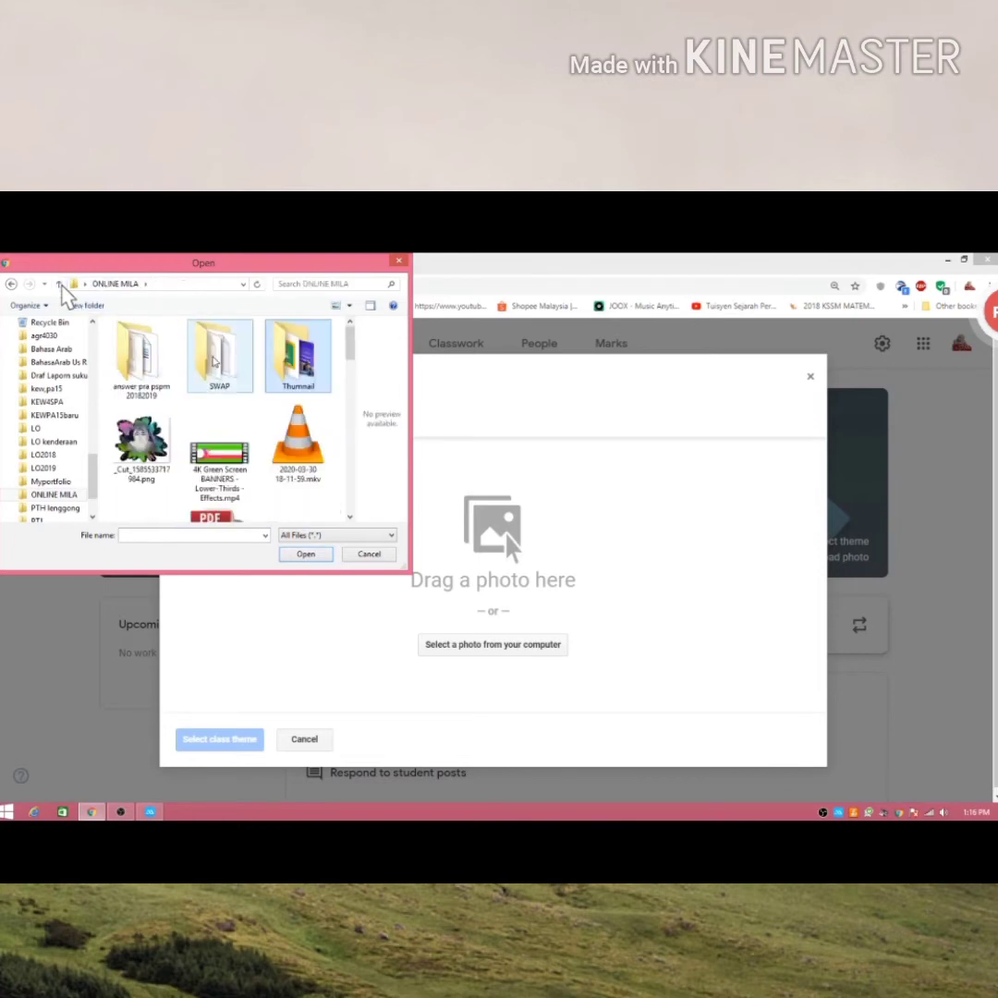
pyautogui.doubleClick(220, 356)
pyautogui.moveTo(350, 370)
pyautogui.mouseDown()
pyautogui.moveTo(351, 419)
pyautogui.moveTo(350, 379)
pyautogui.mouseUp()
pyautogui.doubleClick(225, 339)
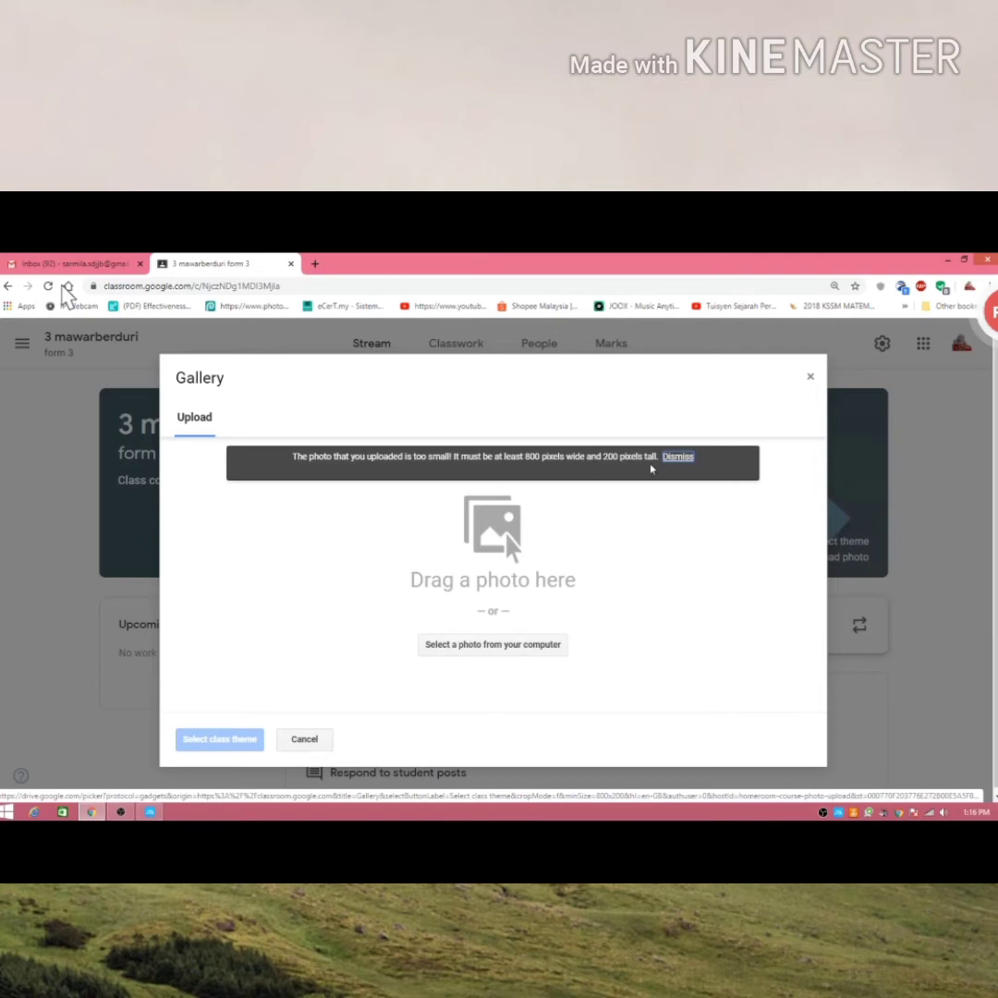
pyautogui.click(305, 740)
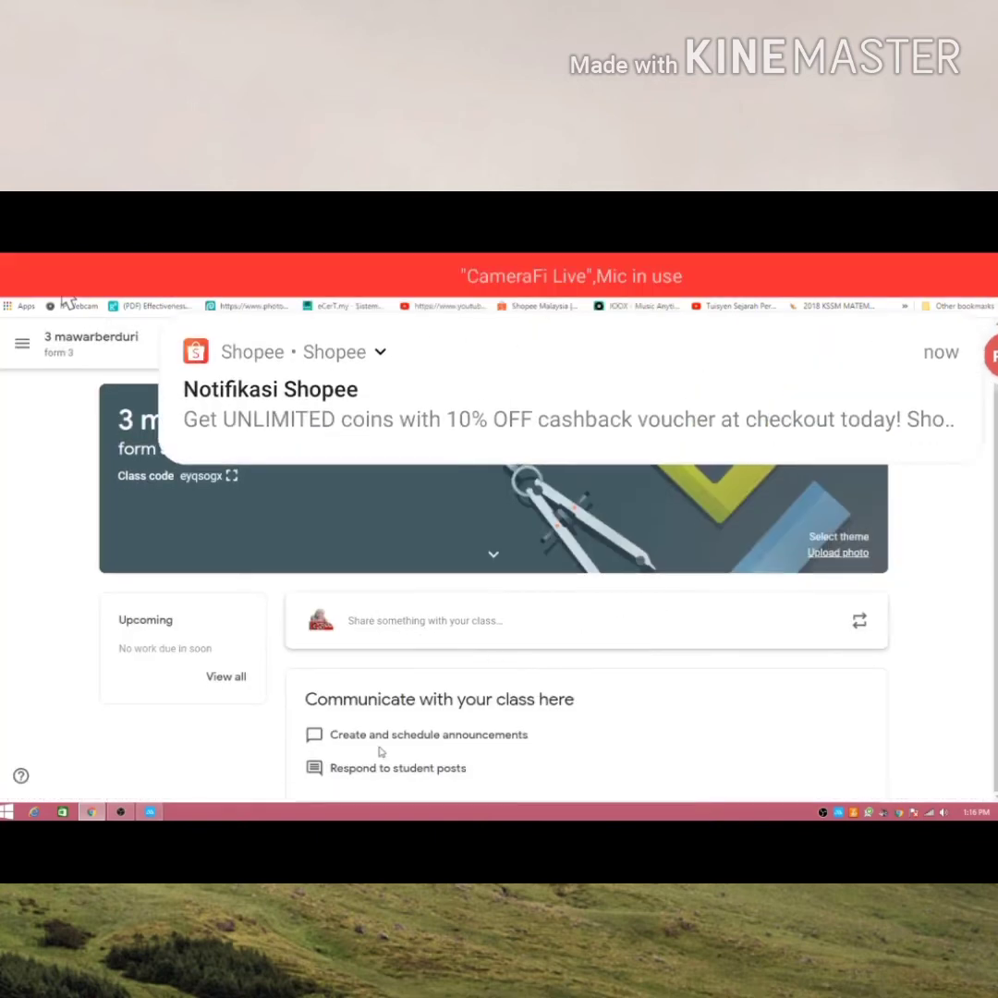
# Draft the announcement "hai...semua... sila buat latihan yang disediakan" for all students of 3 mawarberduri and check its attachment options
pyautogui.click(372, 624)
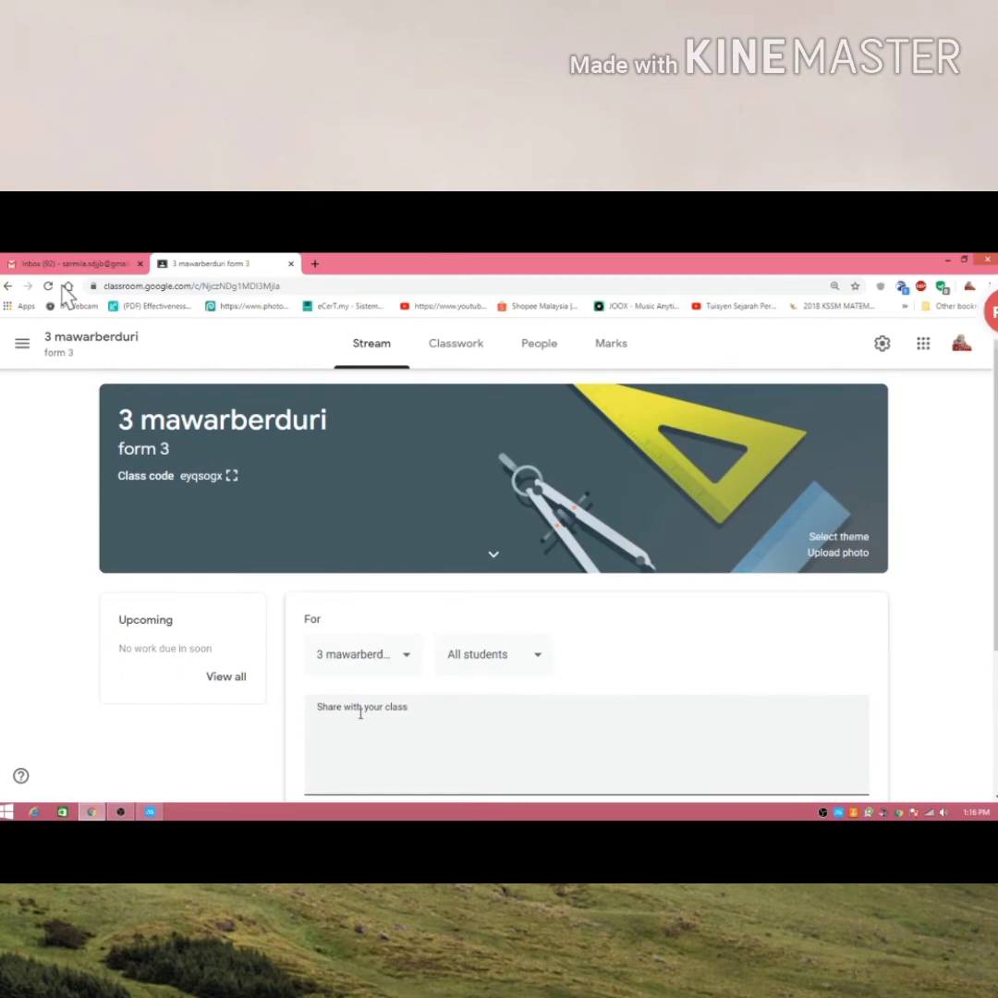
pyautogui.write('hai...semua... sila buat')
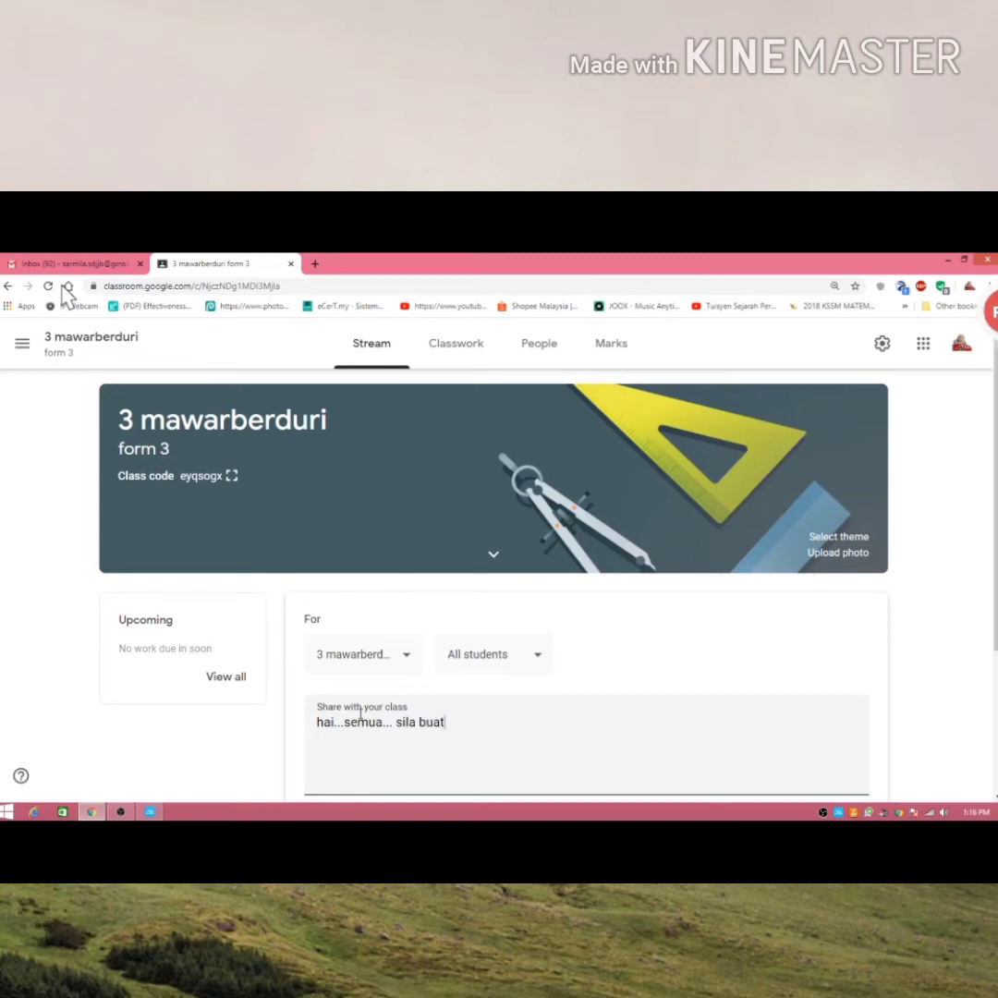
pyautogui.write('han yang disediakan')
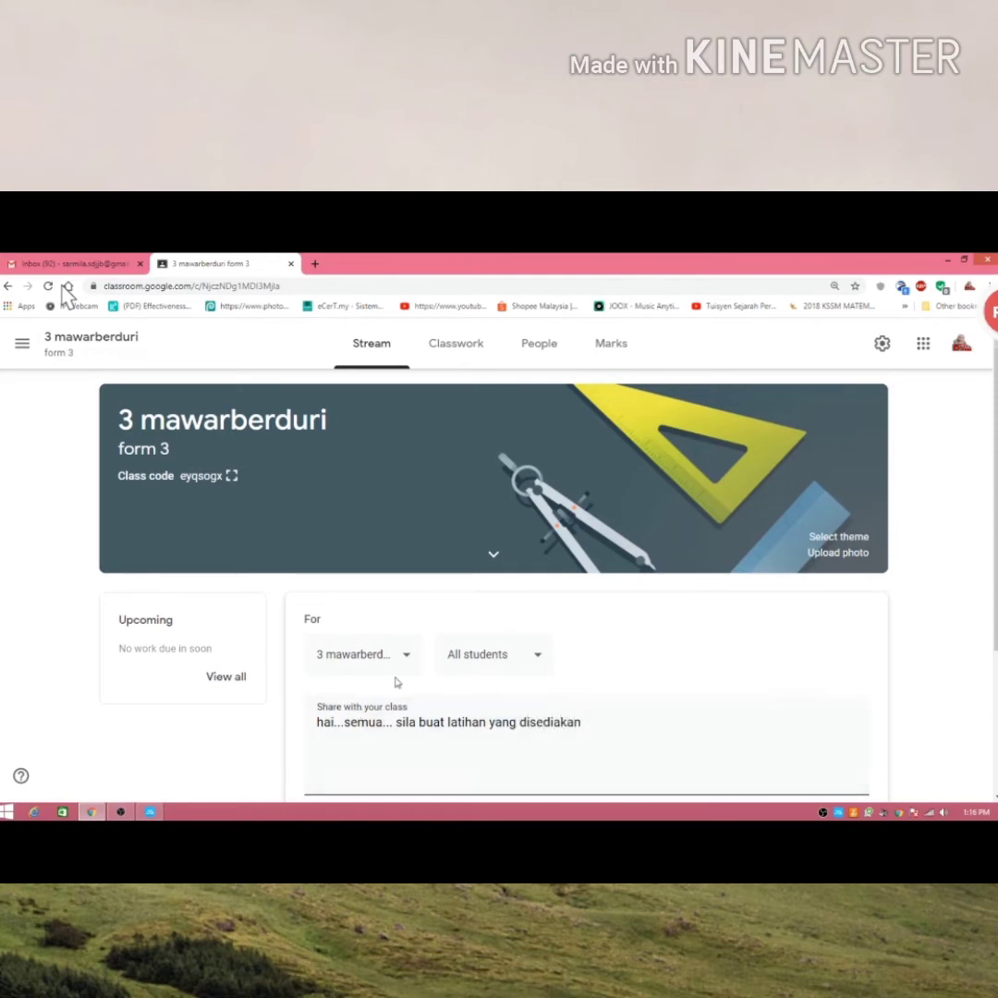
pyautogui.scroll(-2, 396, 677)
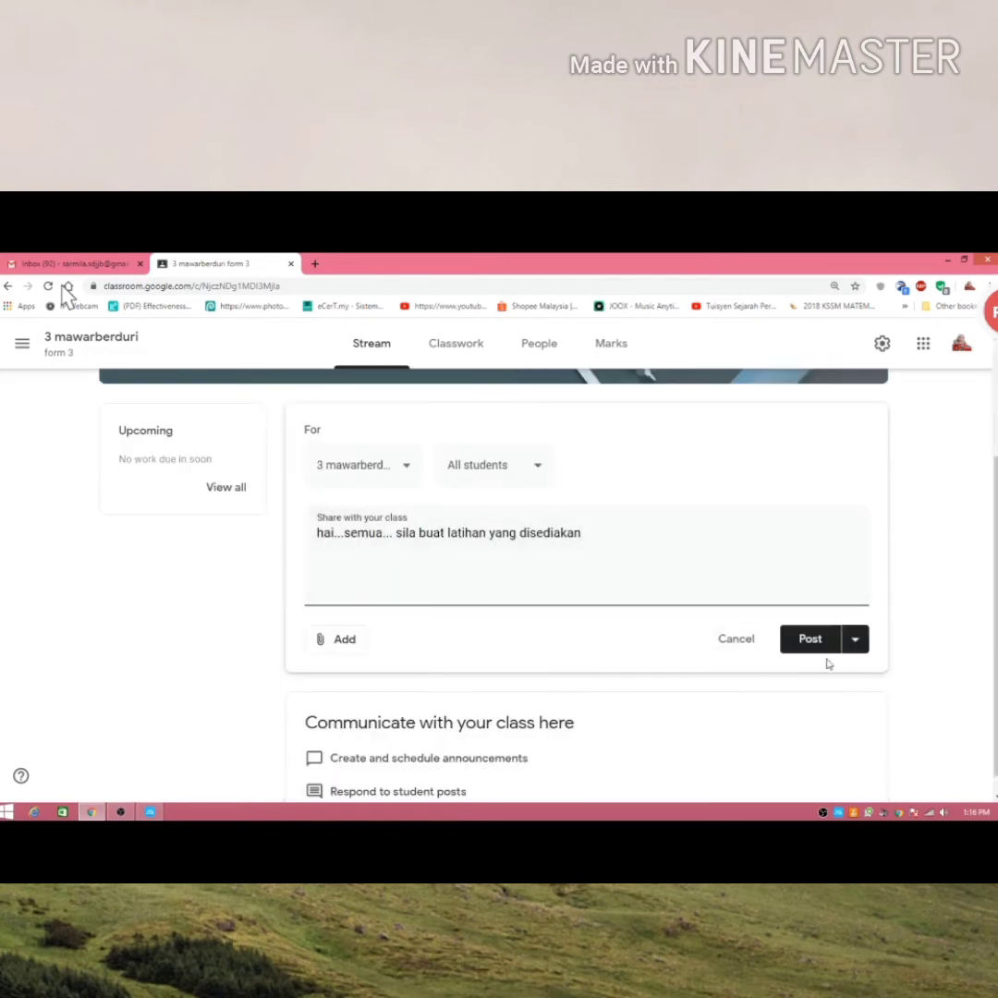
pyautogui.click(343, 641)
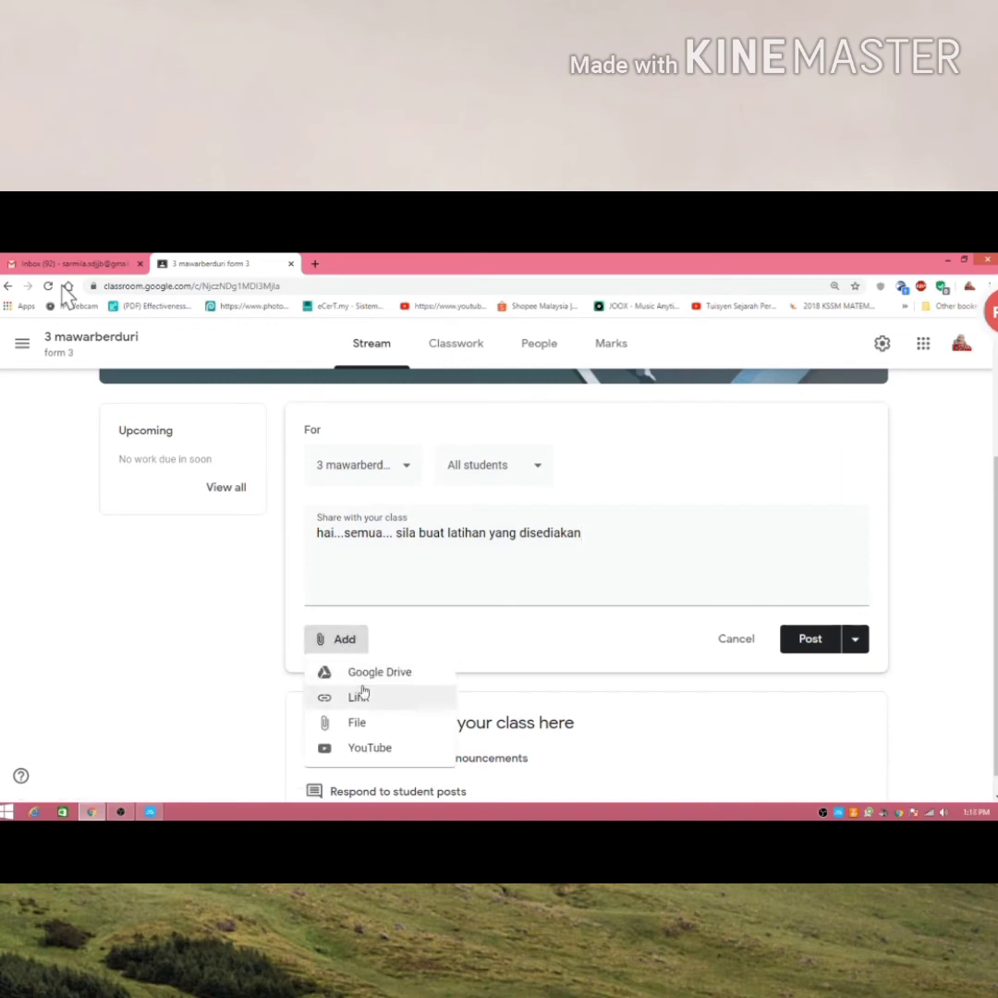
pyautogui.click(672, 751)
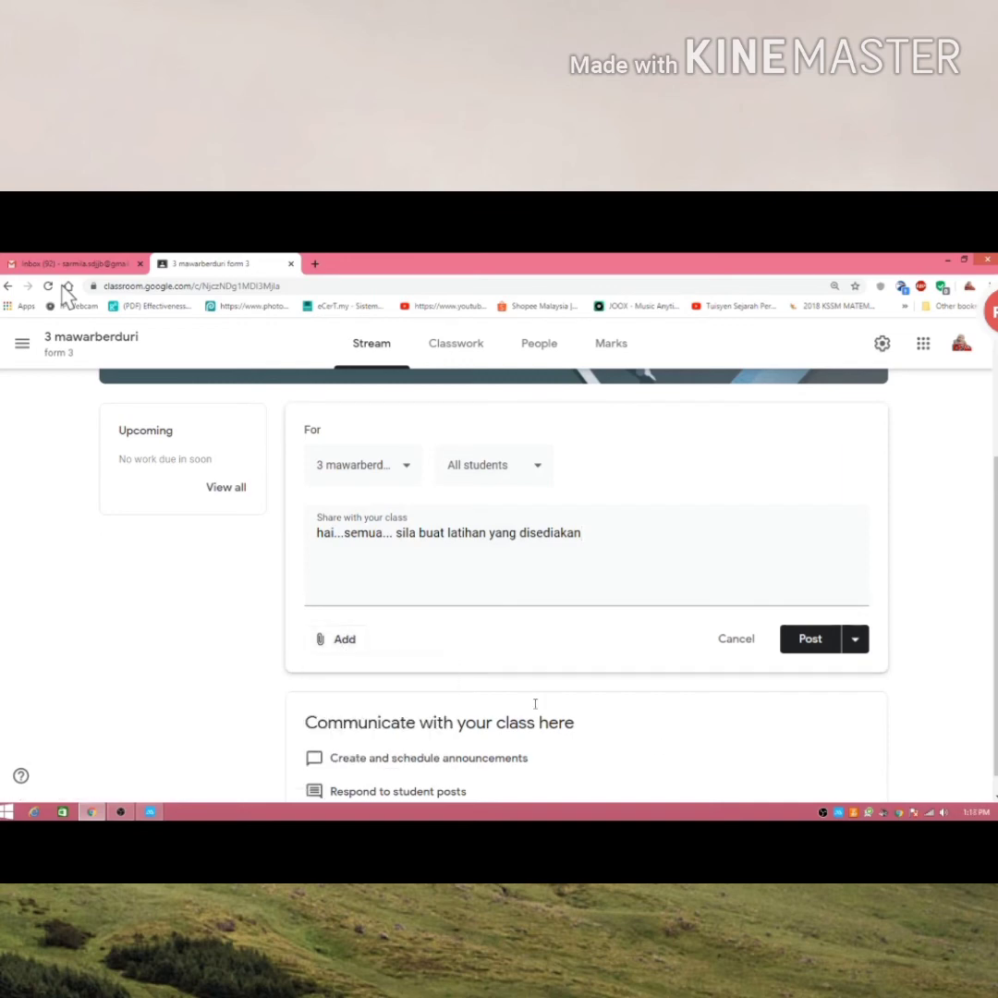
# Start attaching a Google Drive file to the announcement and look through the recent files
pyautogui.scroll(-1, 463, 673)
pyautogui.click(342, 621)
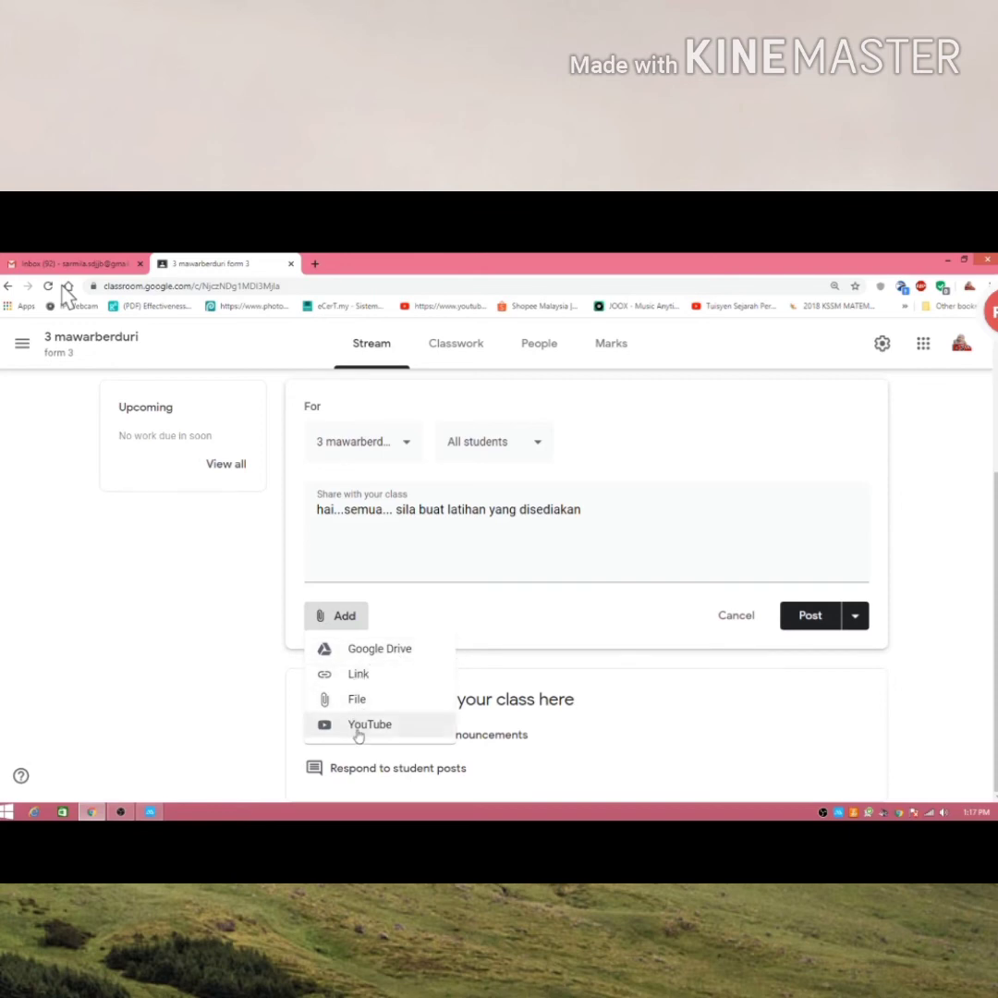
pyautogui.click(375, 650)
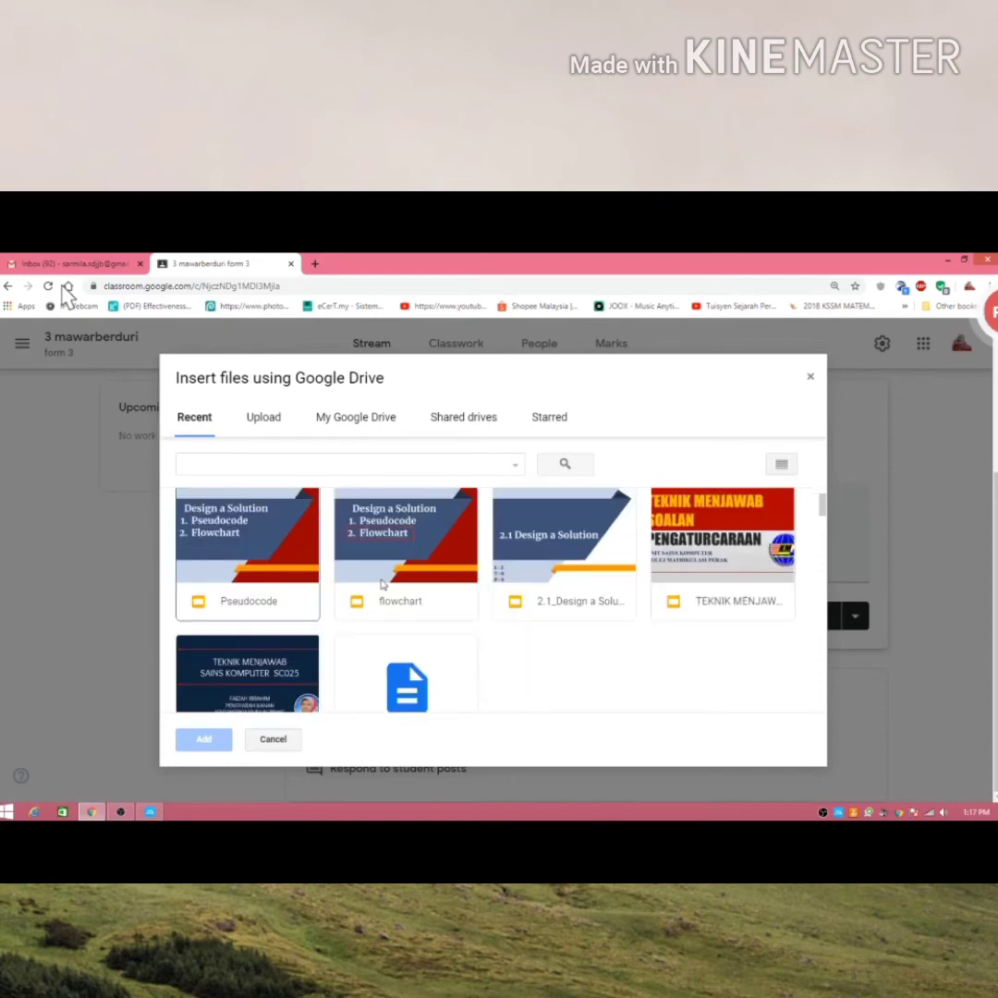
pyautogui.scroll(-3, 400, 619)
pyautogui.scroll(3, 400, 618)
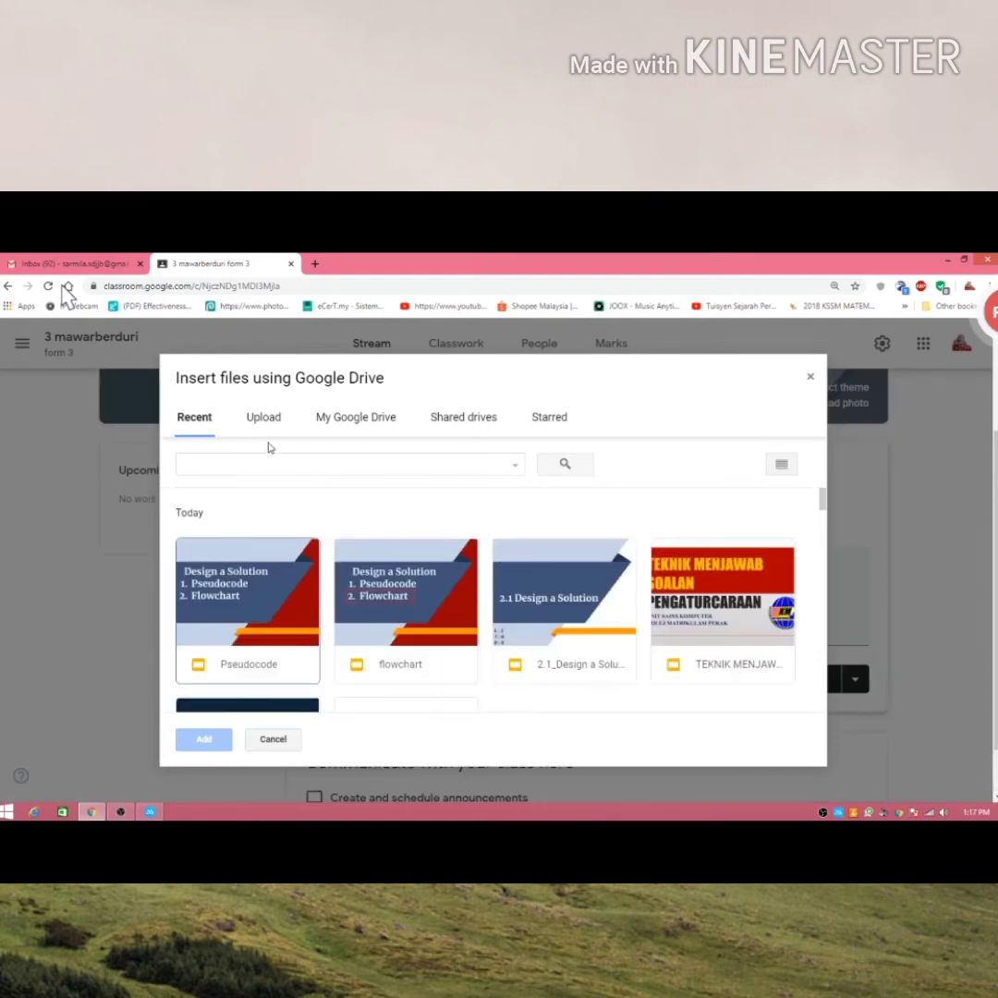
pyautogui.click(364, 424)
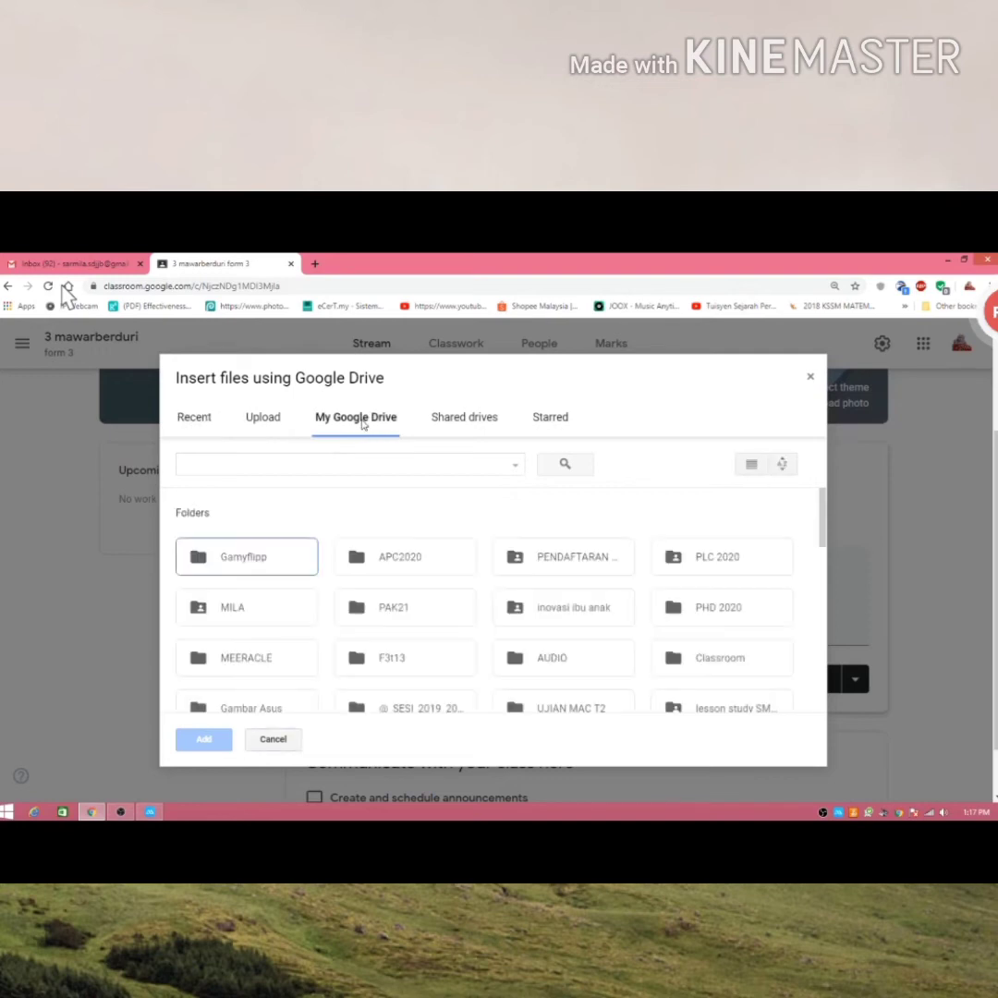
pyautogui.scroll(-5, 469, 605)
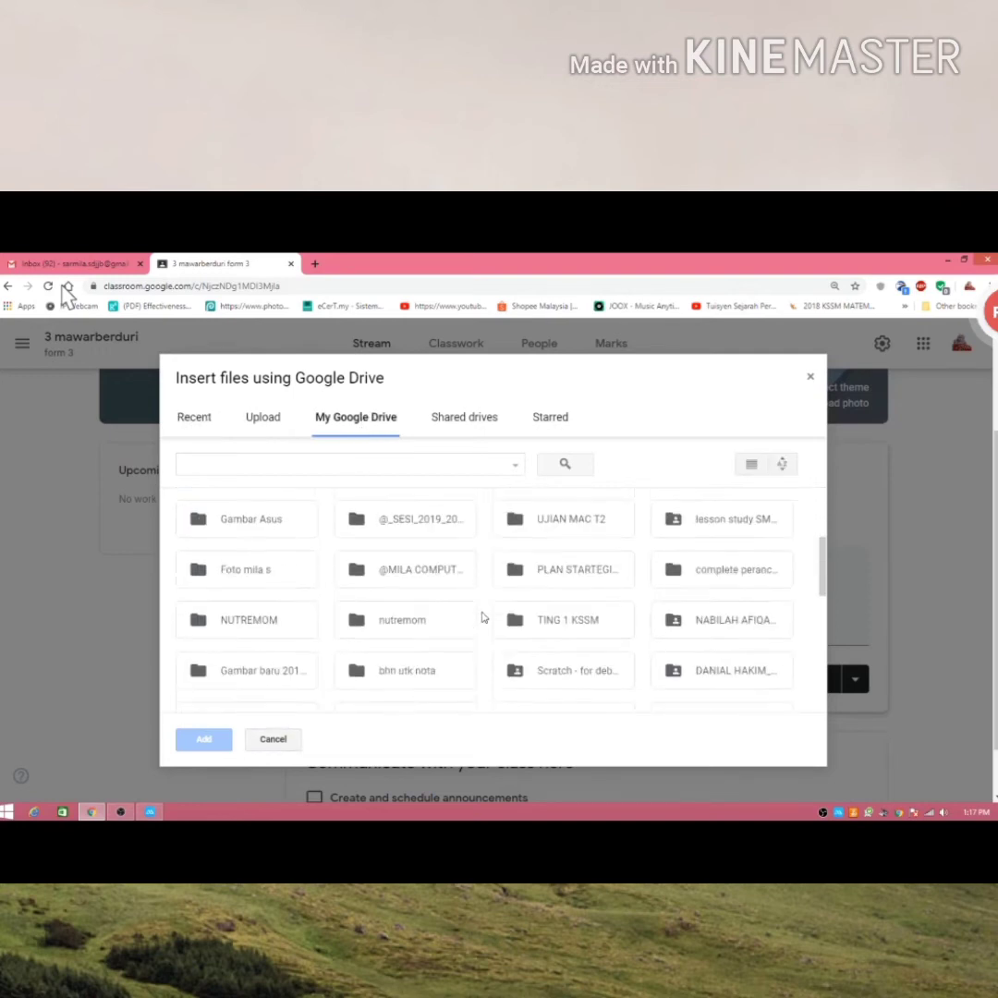
pyautogui.scroll(1, 482, 617)
pyautogui.scroll(1, 482, 617)
pyautogui.doubleClick(427, 581)
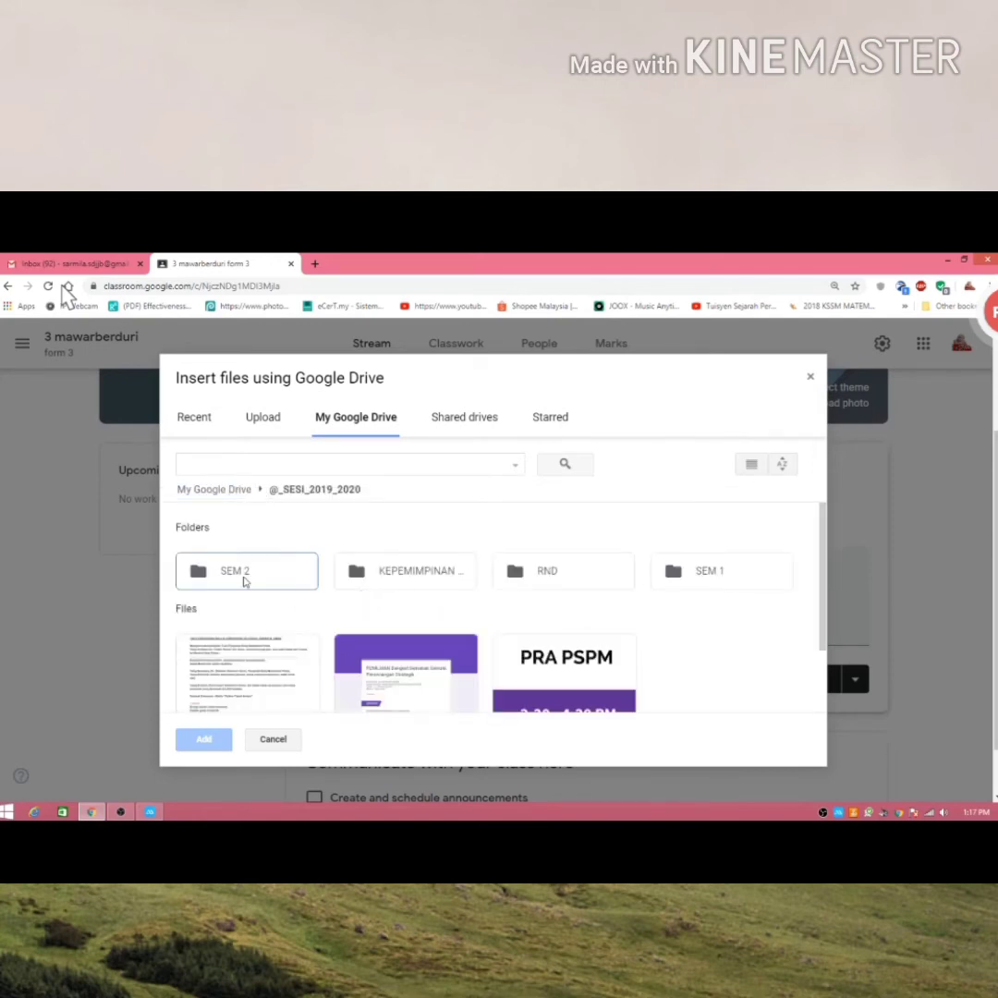
pyautogui.doubleClick(245, 578)
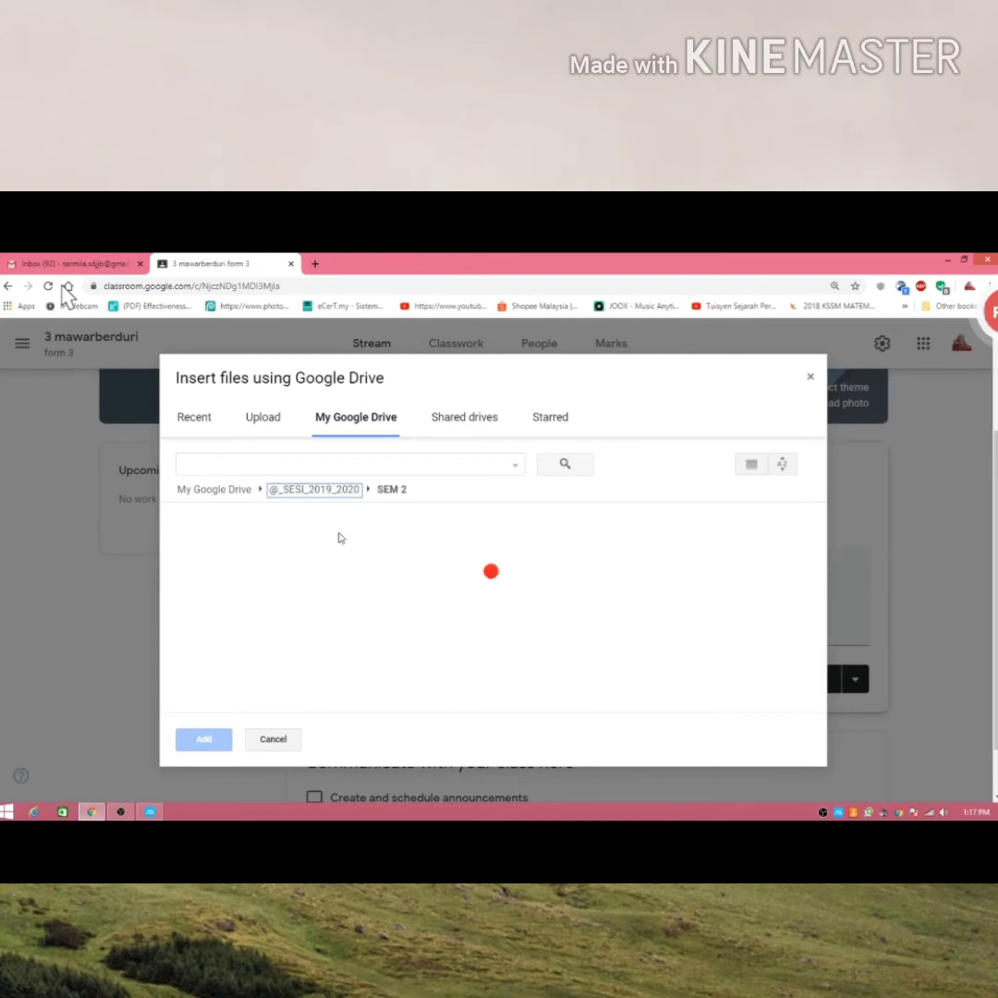
pyautogui.scroll(-2, 339, 538)
pyautogui.scroll(1, 286, 562)
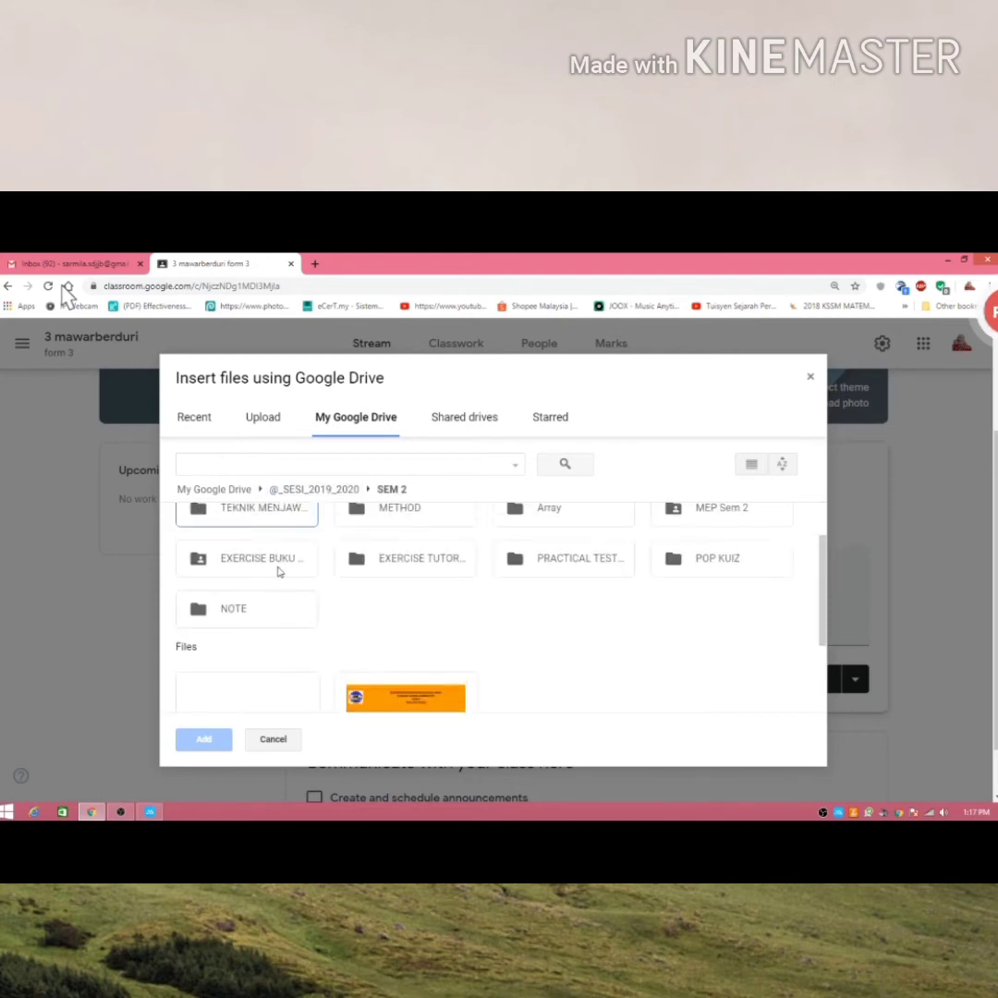
pyautogui.doubleClick(424, 561)
pyautogui.click(248, 613)
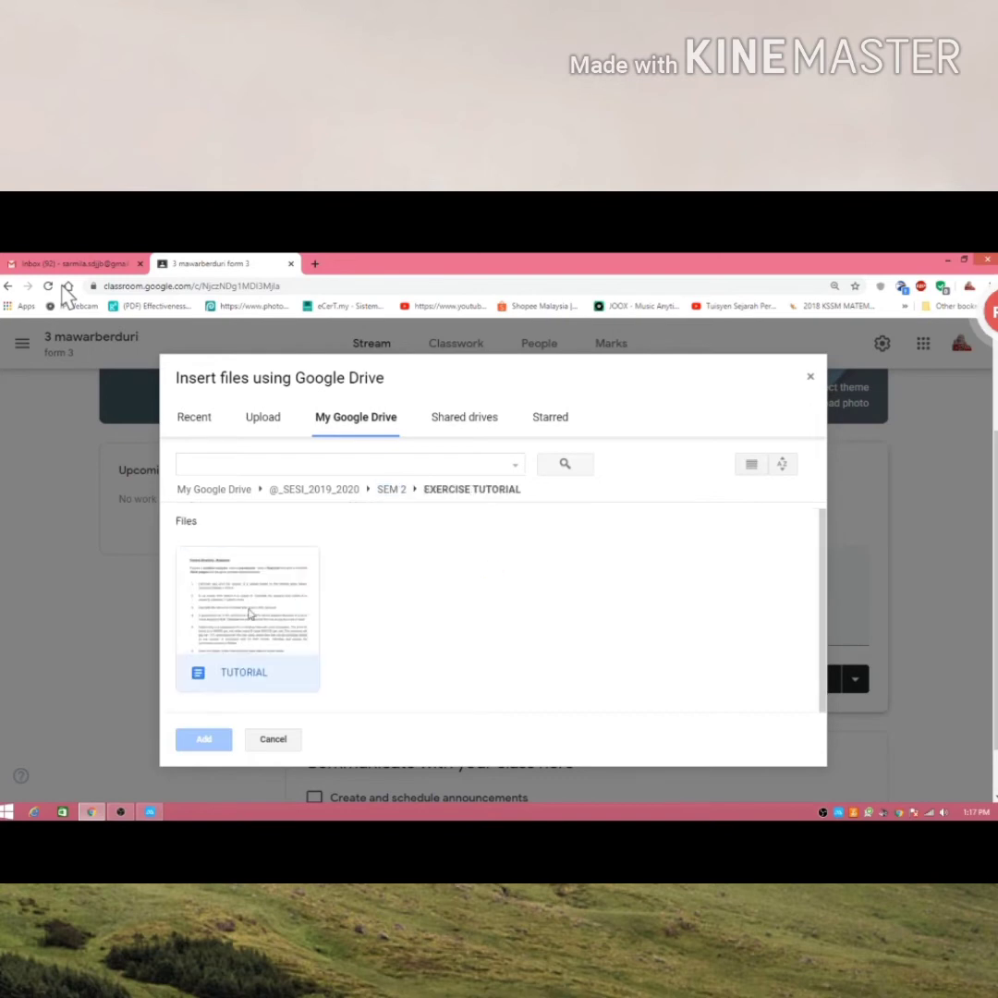
pyautogui.click(203, 739)
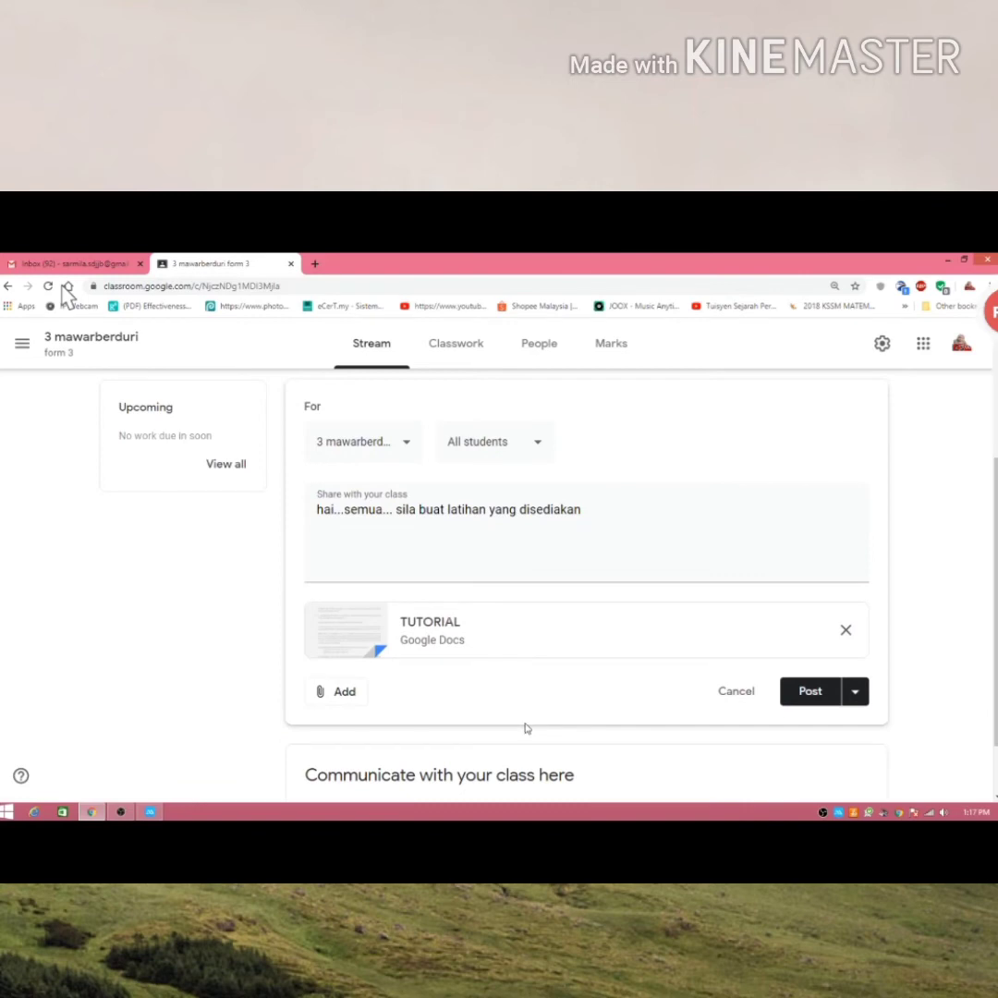
# Post the announcement to the class stream and open its attached TUTORIAL document
pyautogui.click(809, 692)
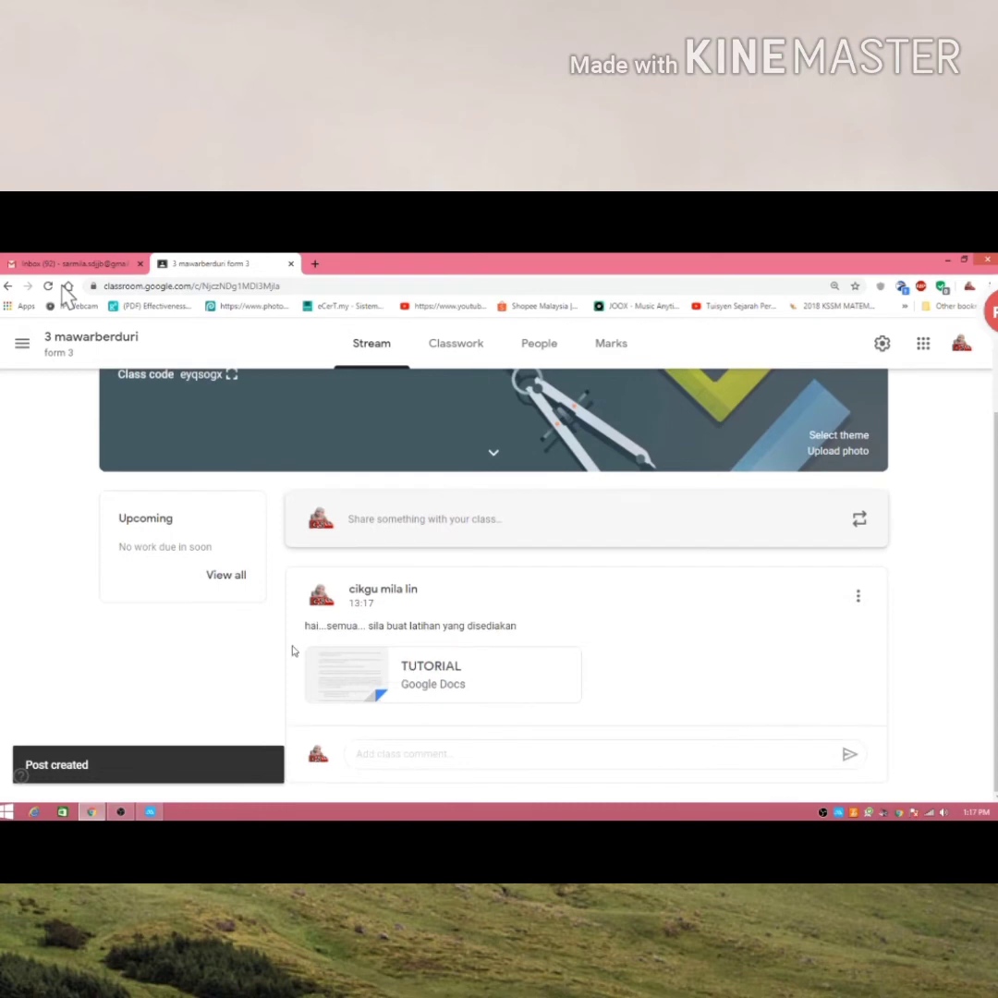
pyautogui.click(338, 671)
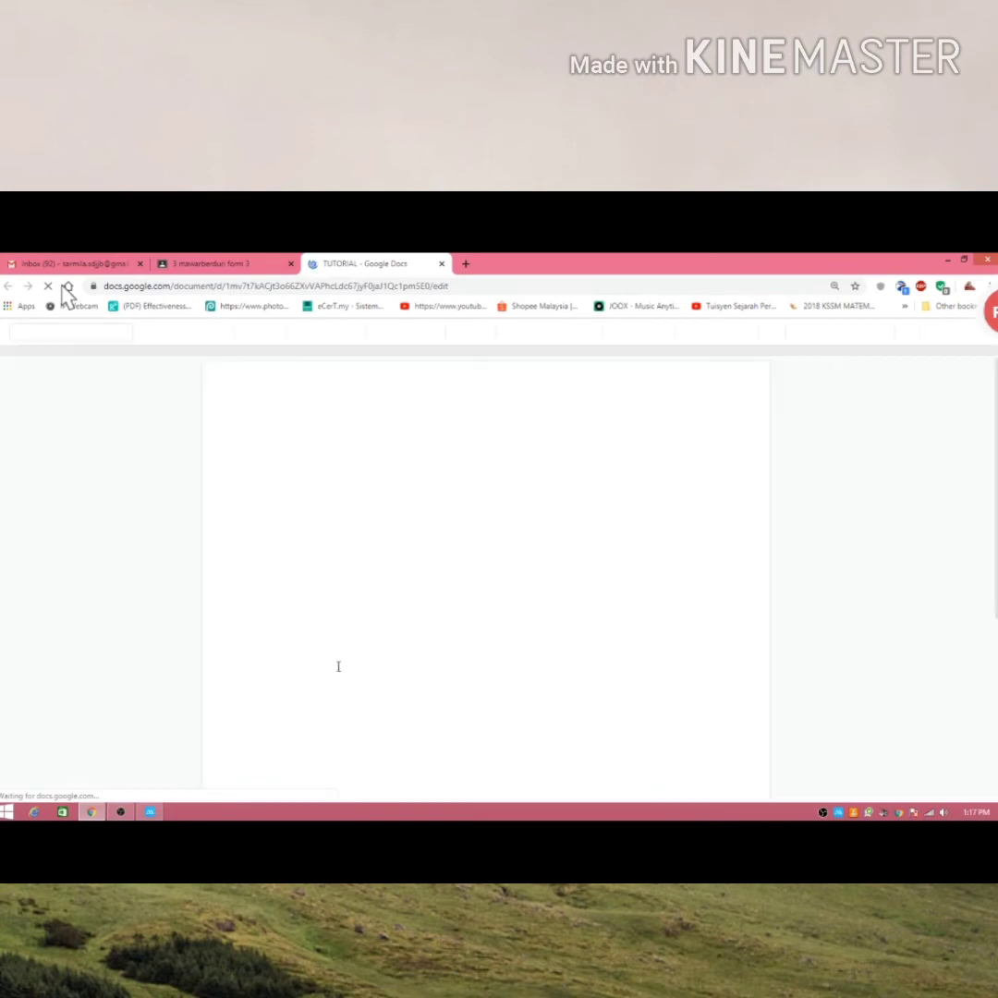
# Look through the exercise questions in the TUTORIAL document and close it
pyautogui.scroll(-8, 540, 646)
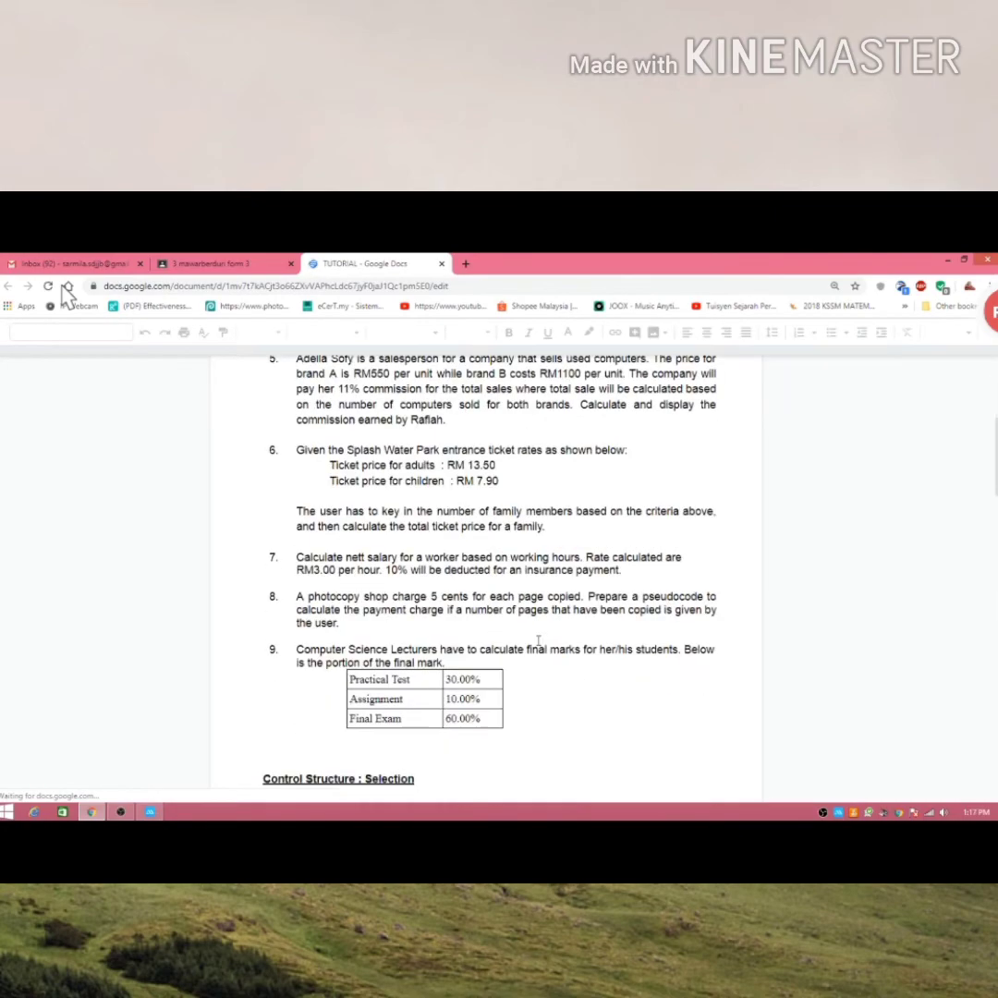
pyautogui.click(442, 265)
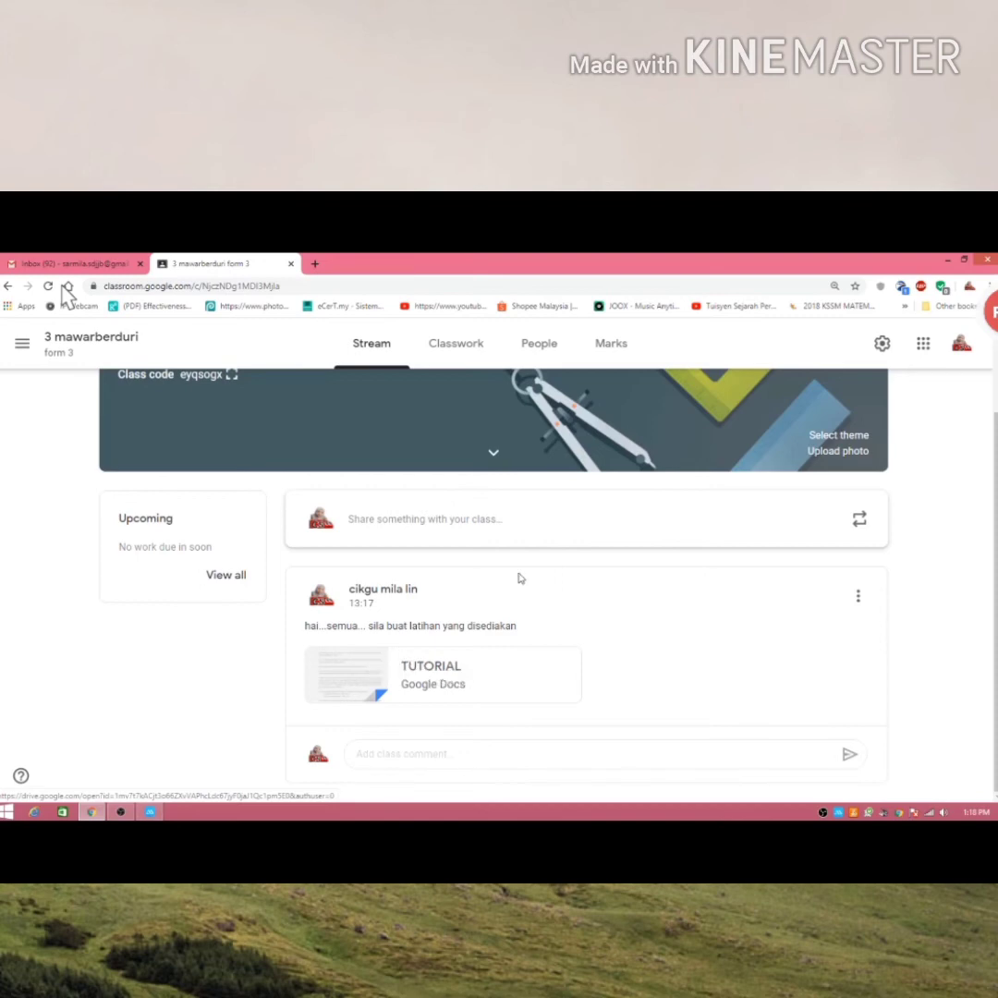
# Start a classwork material for 3 mawarberduri titled "past year question" with the description "2011-2019"
pyautogui.click(446, 344)
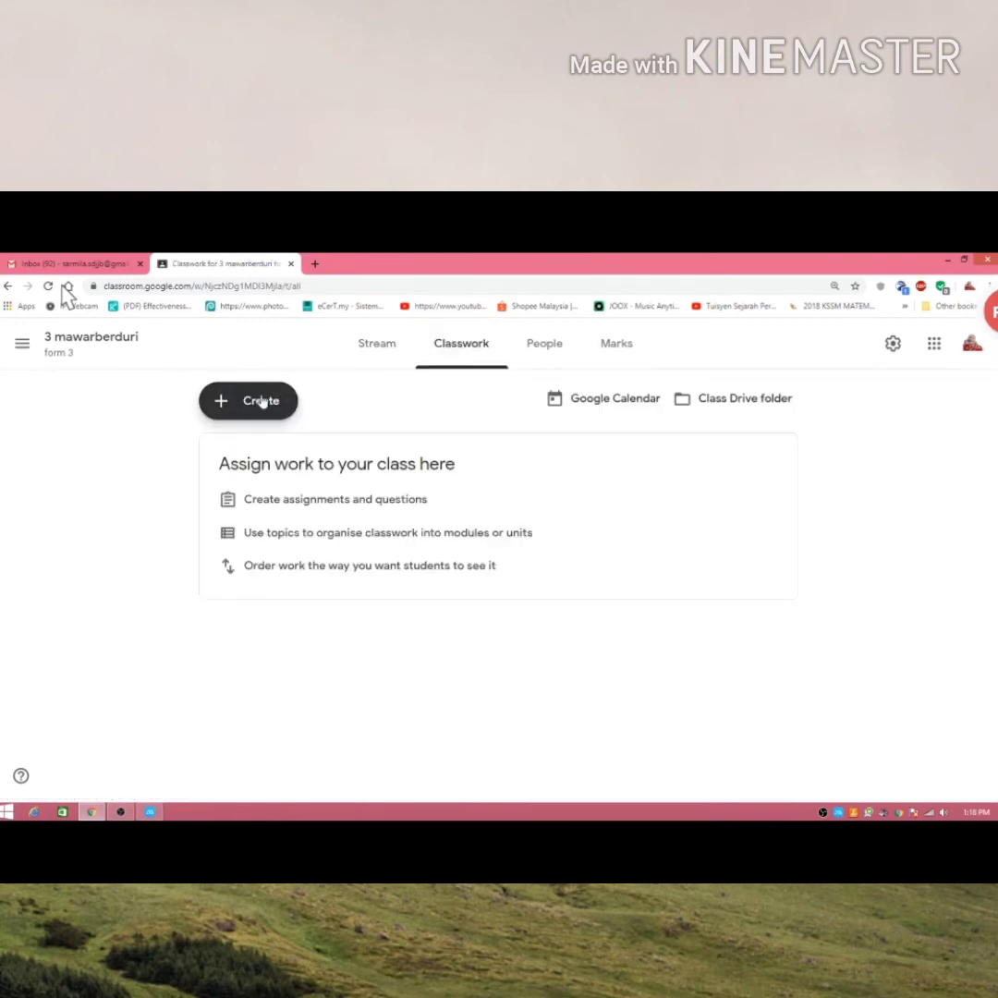
pyautogui.click(262, 401)
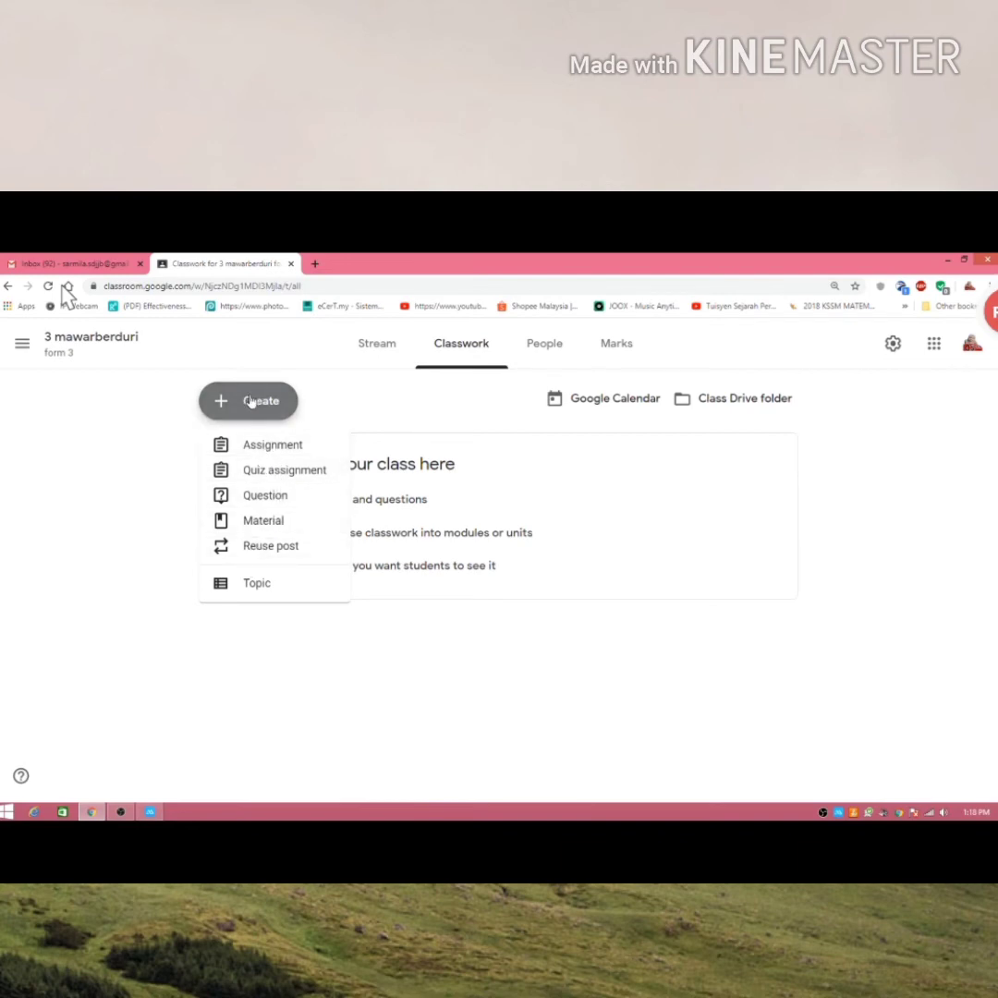
pyautogui.click(260, 522)
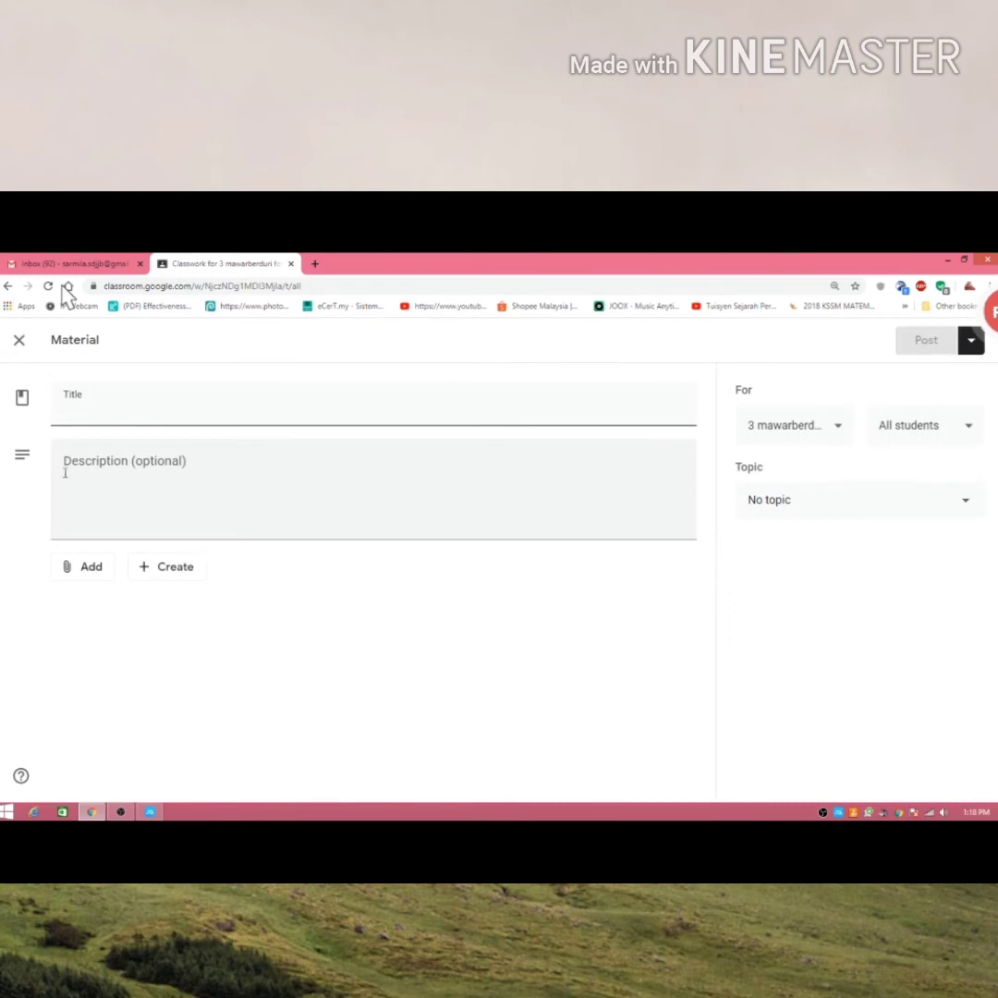
pyautogui.click(71, 410)
pyautogui.write('past year questio')
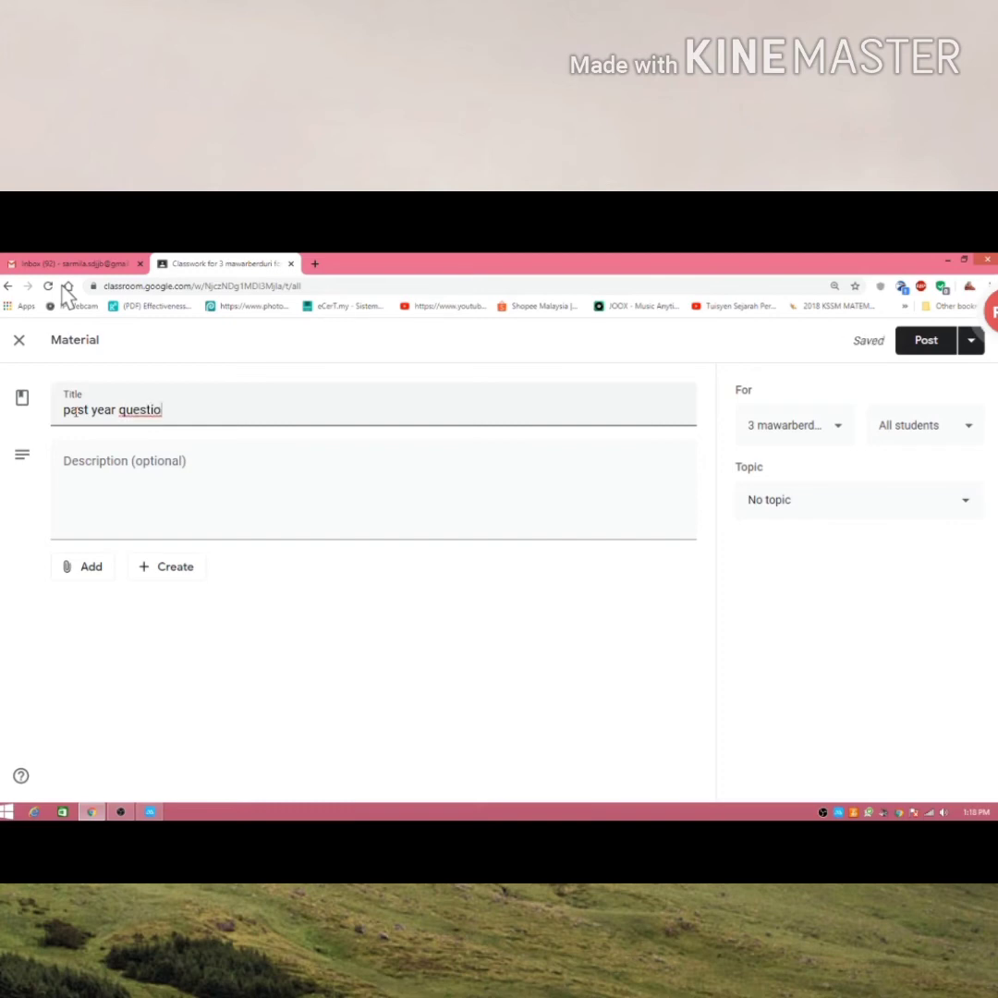
pyautogui.write('n')
pyautogui.click(99, 482)
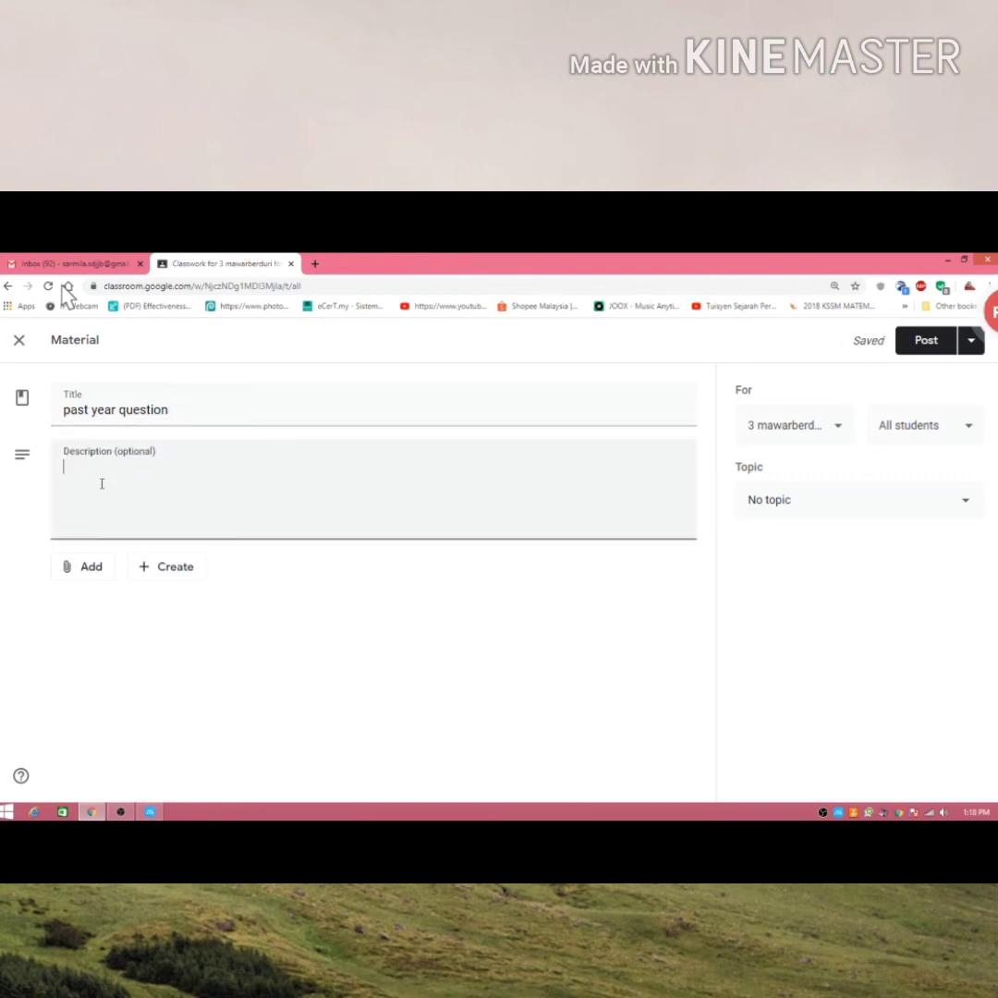
pyautogui.write('2011-2019')
# Upload KMK answer.pdf from the device folder ONLINE MILA > answer pra pspm 20182019 > 20192020 as the material's attachment
pyautogui.click(167, 574)
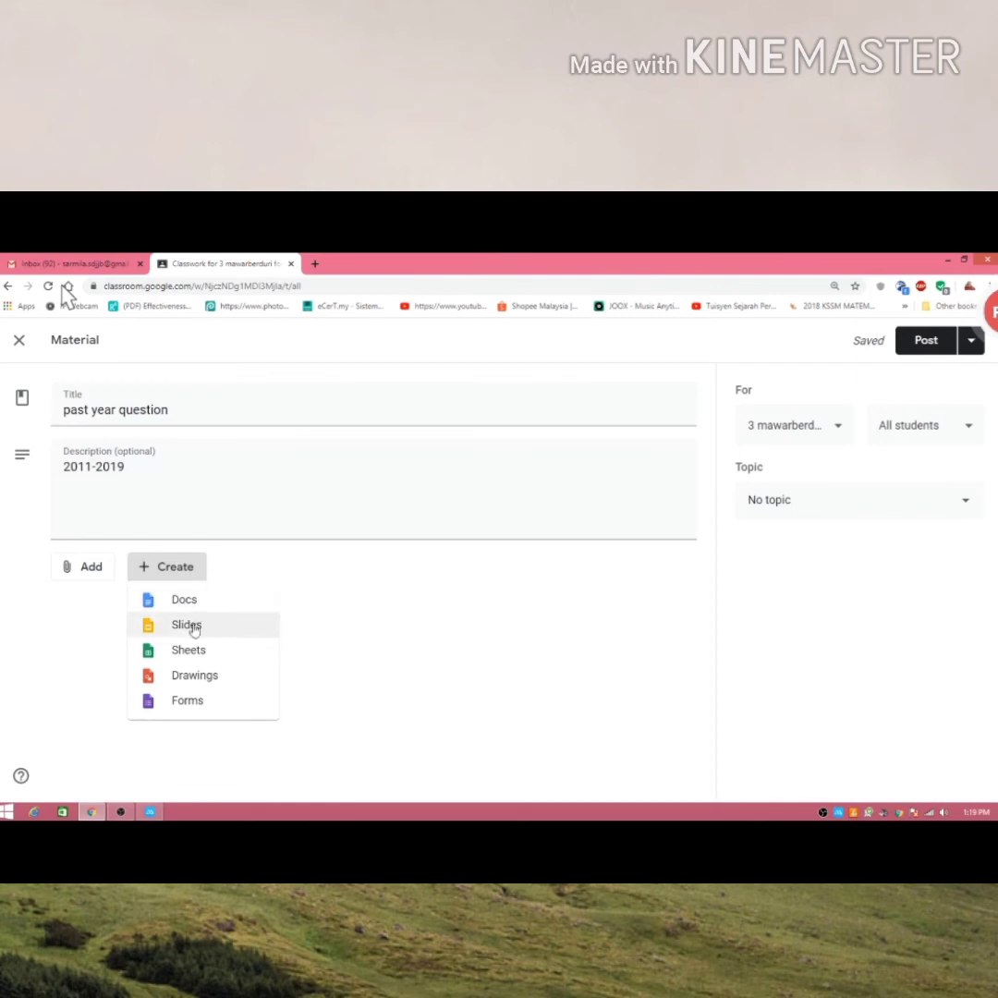
pyautogui.click(82, 574)
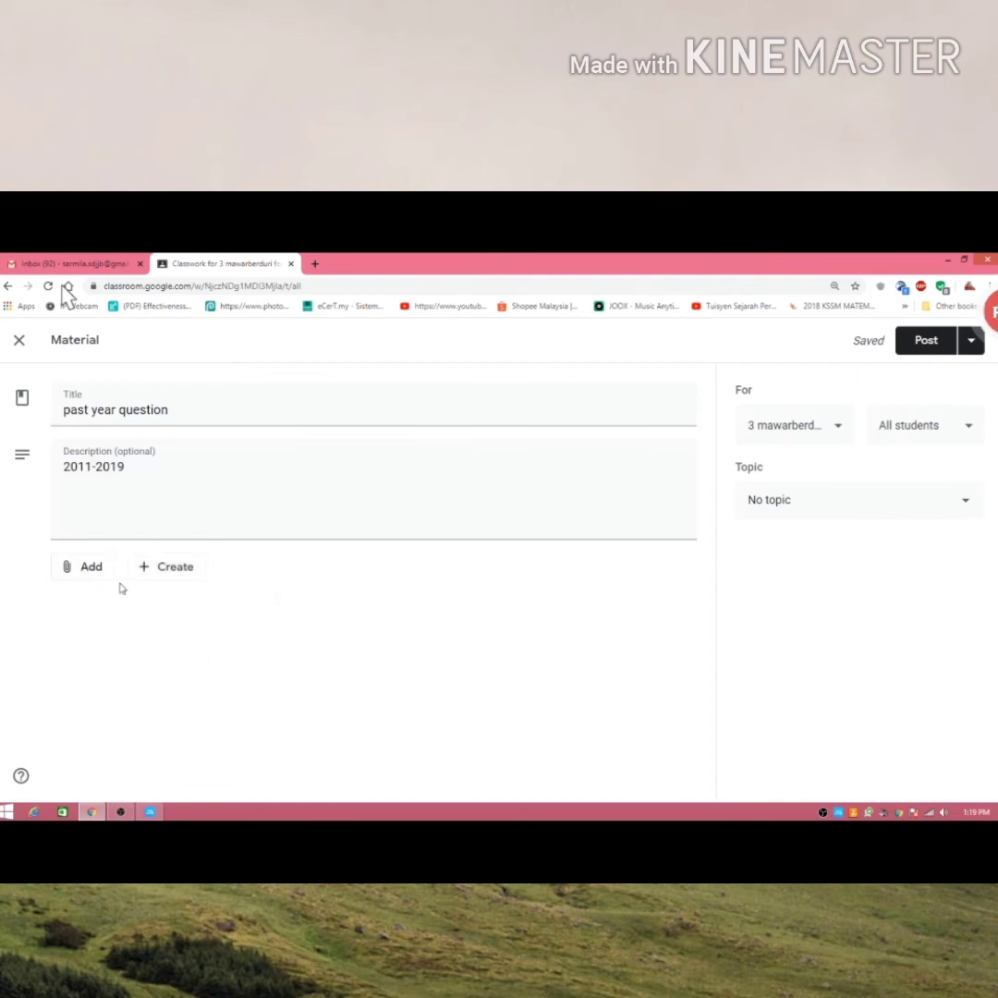
pyautogui.click(69, 573)
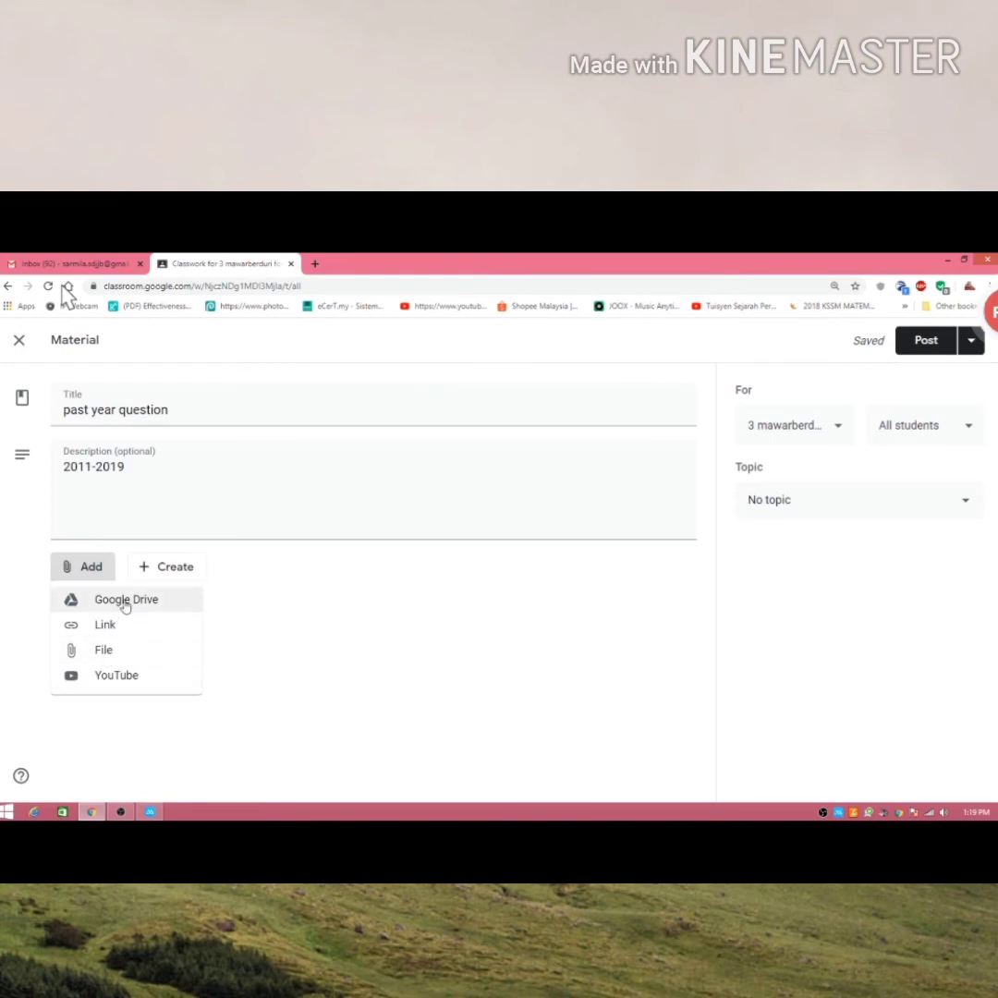
pyautogui.click(98, 651)
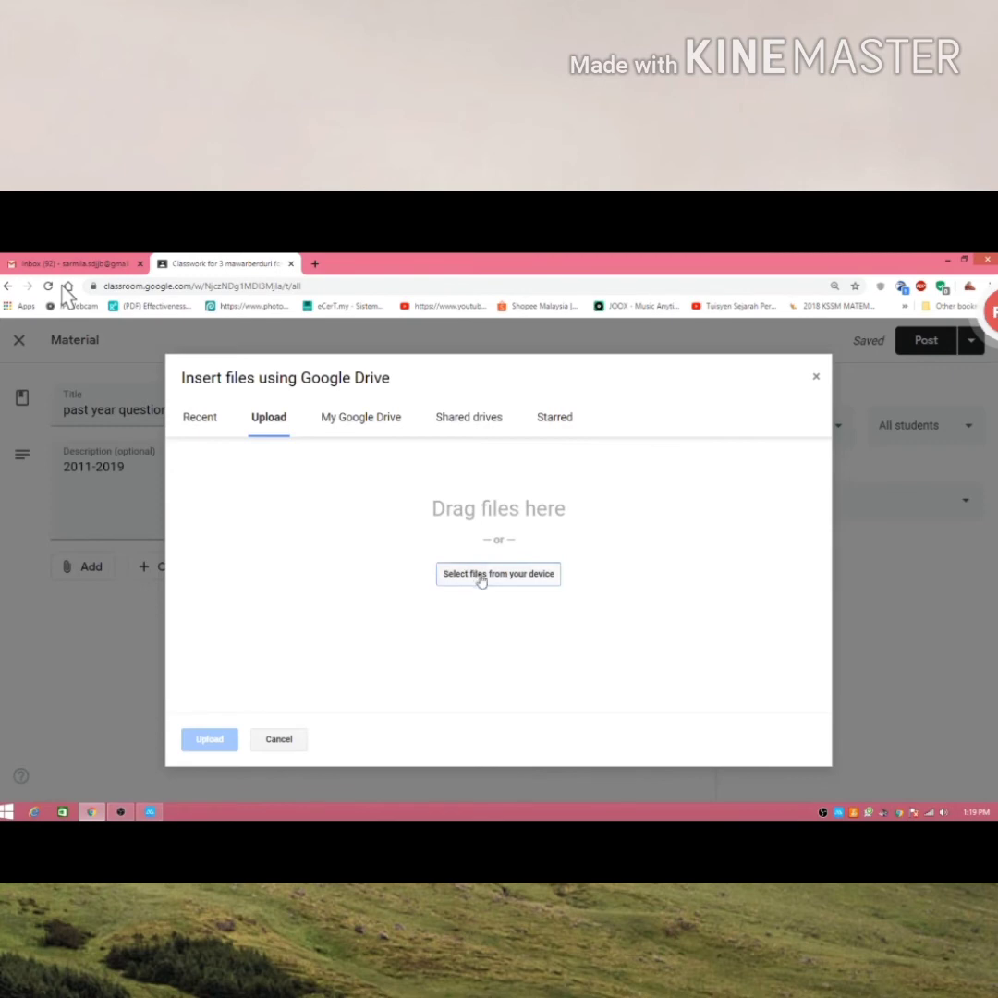
pyautogui.click(481, 577)
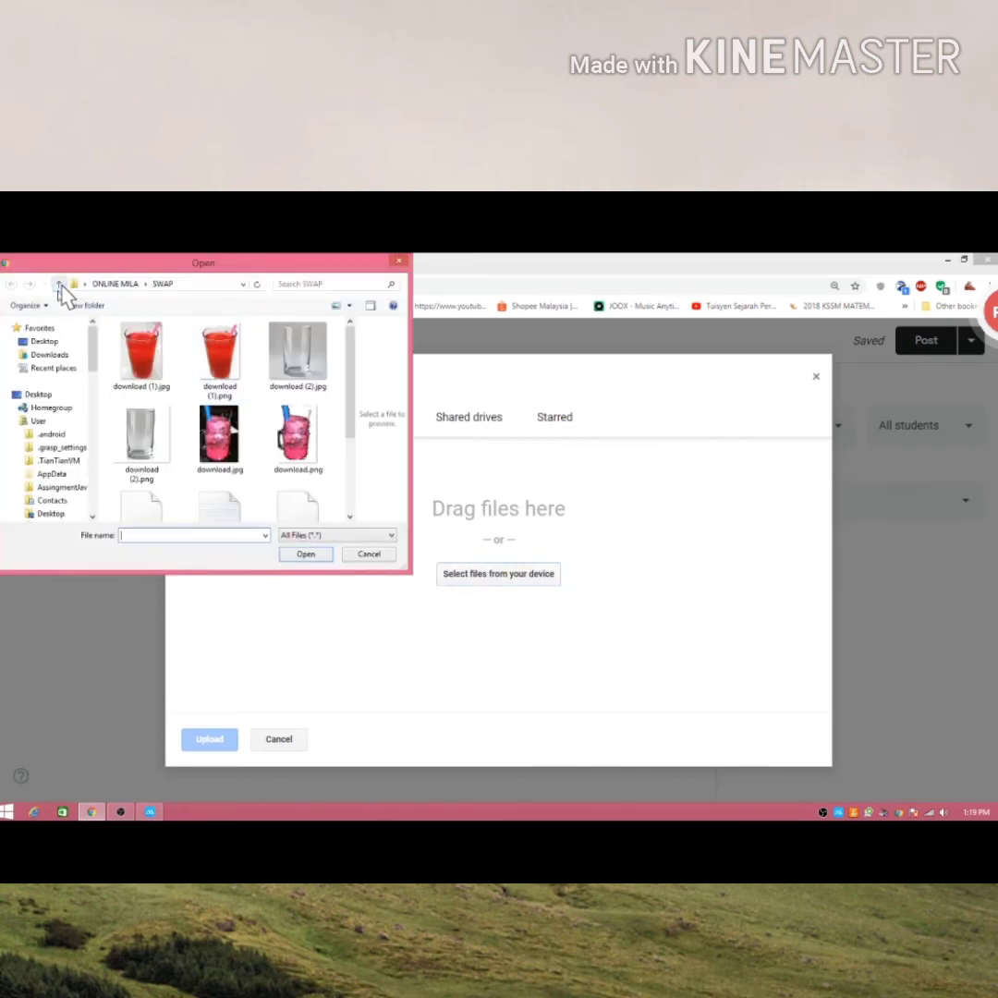
pyautogui.click(58, 285)
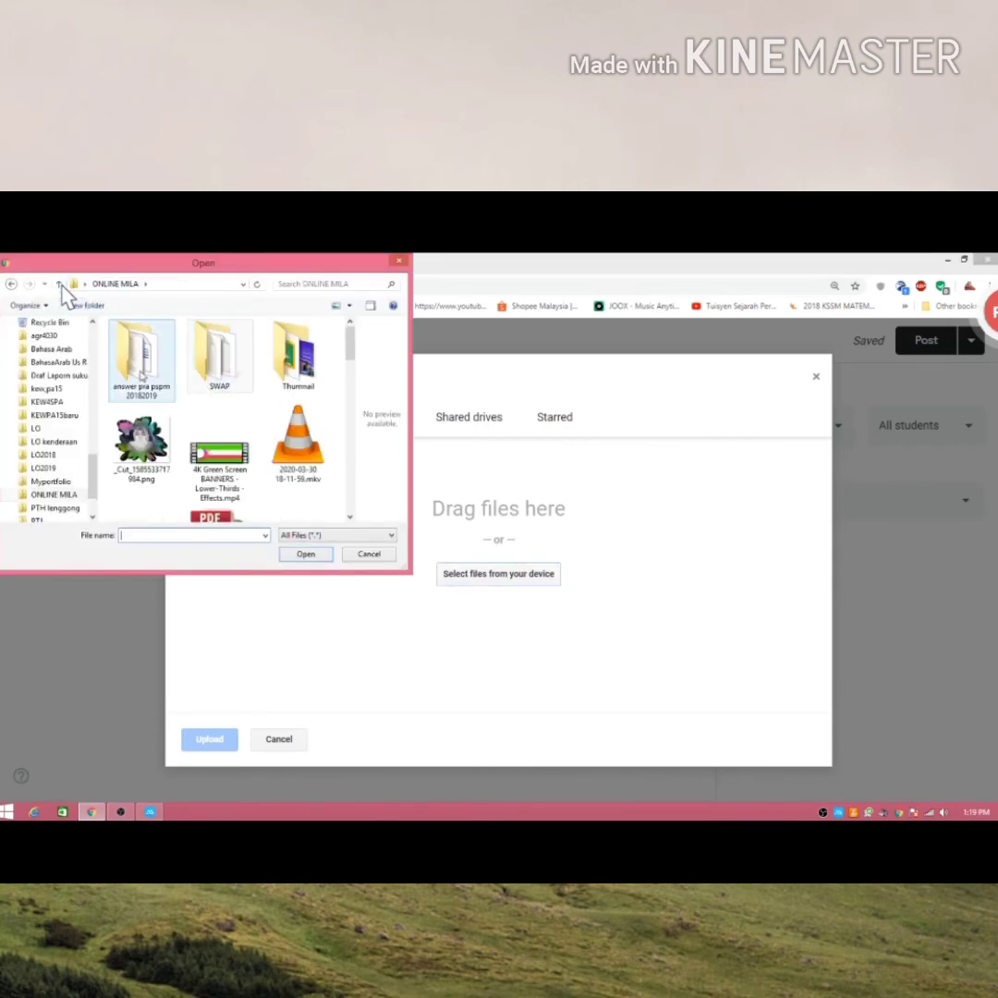
pyautogui.doubleClick(140, 359)
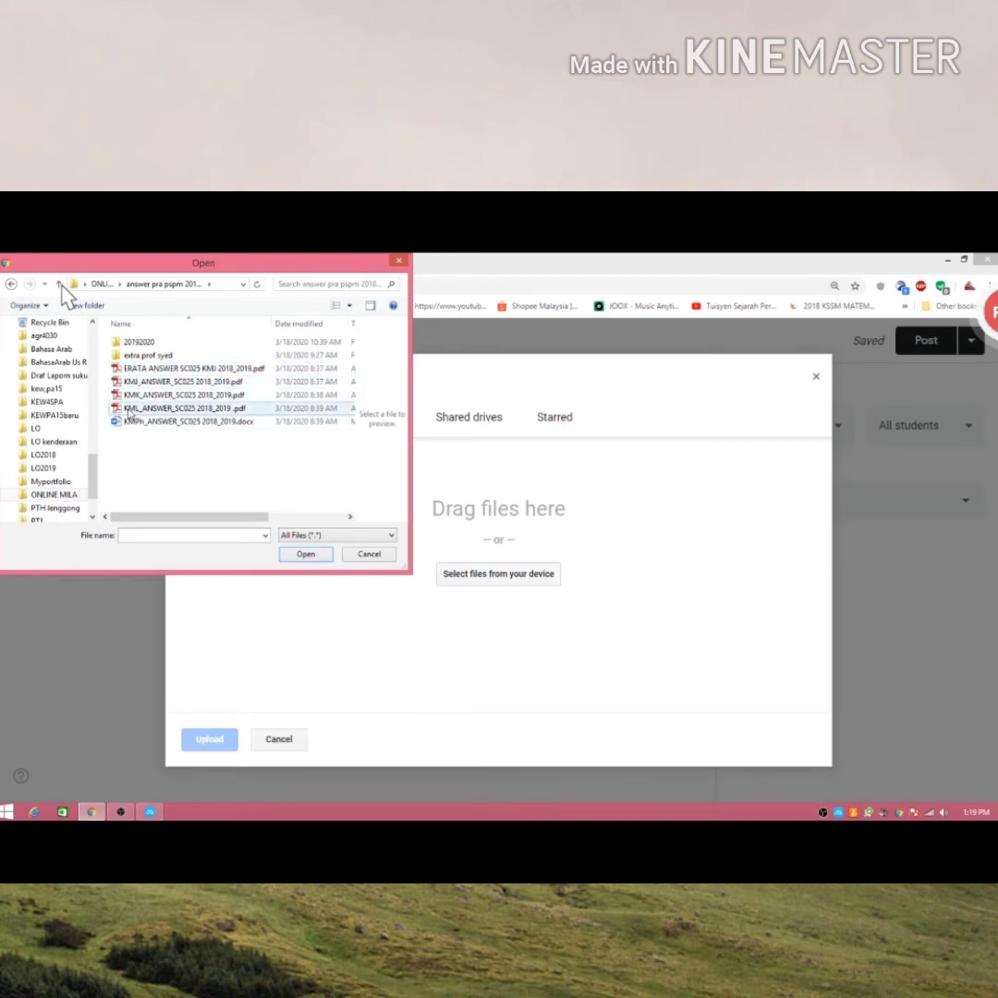
pyautogui.doubleClick(139, 342)
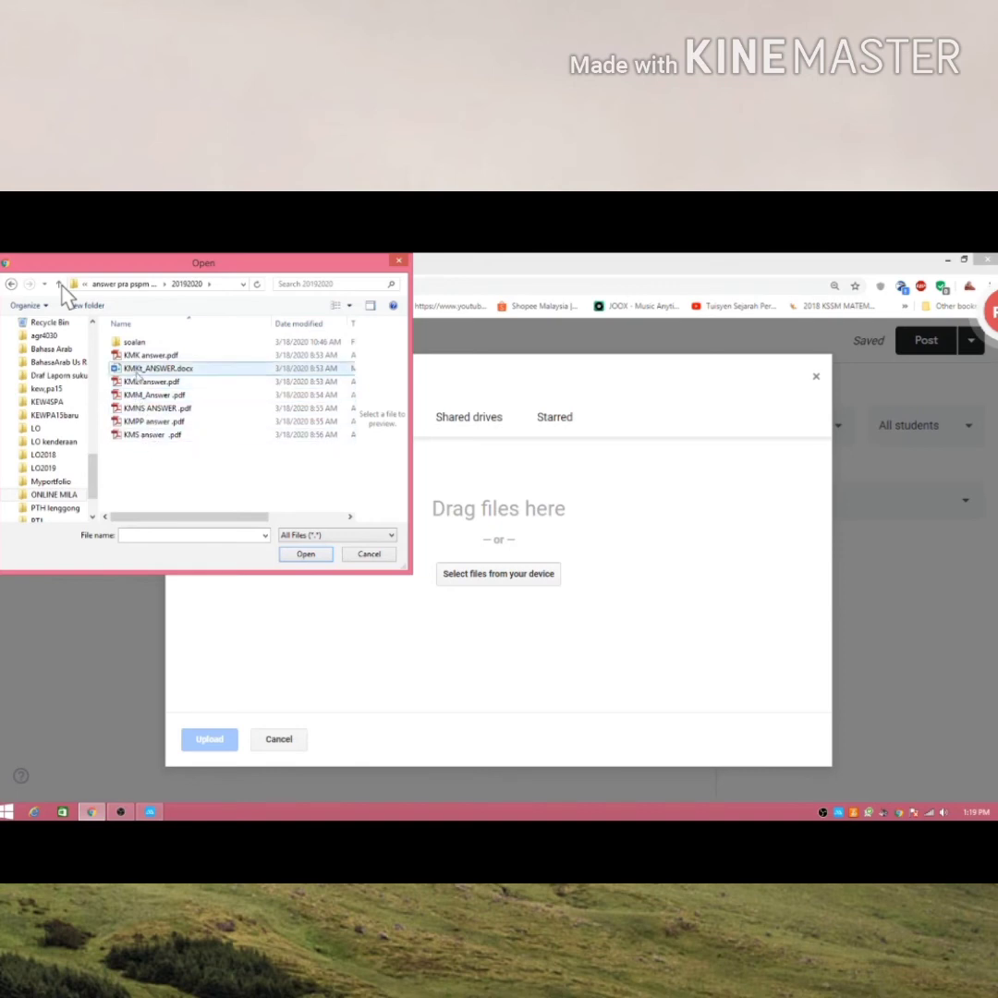
pyautogui.click(147, 355)
pyautogui.click(305, 553)
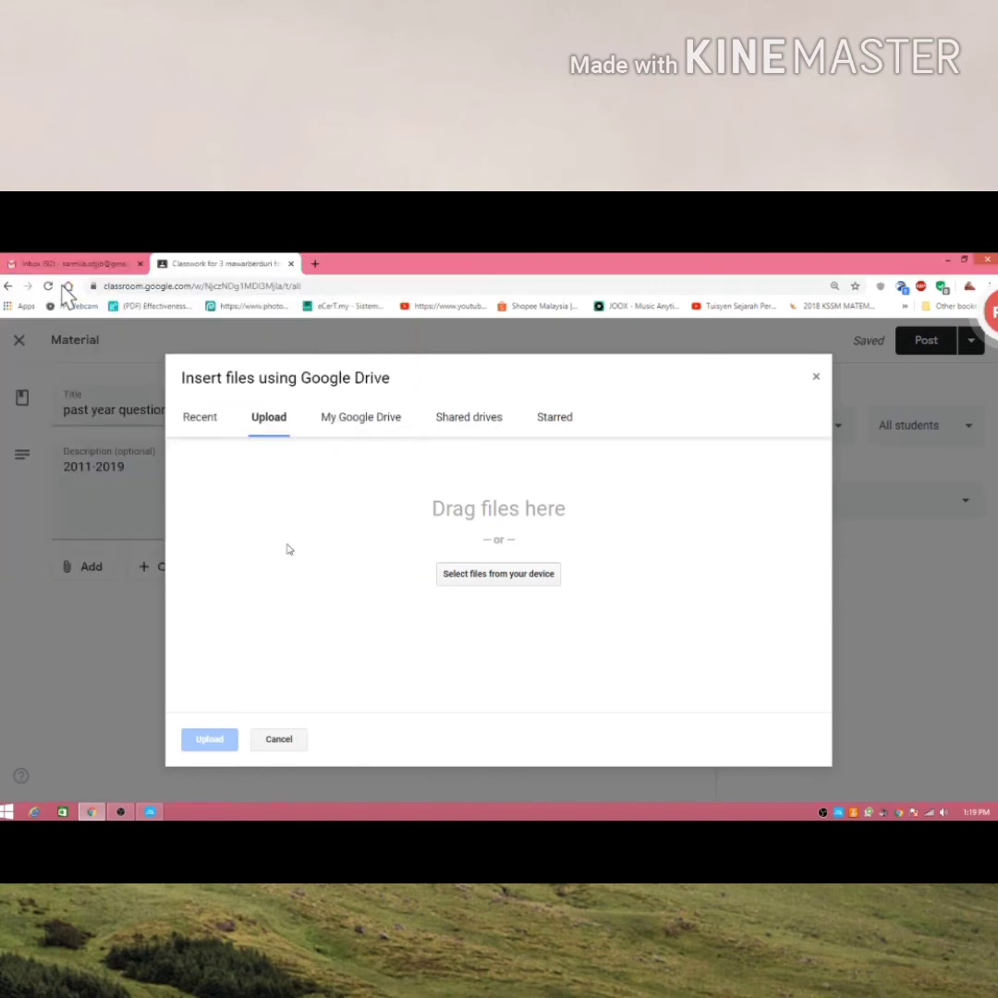
pyautogui.click(210, 739)
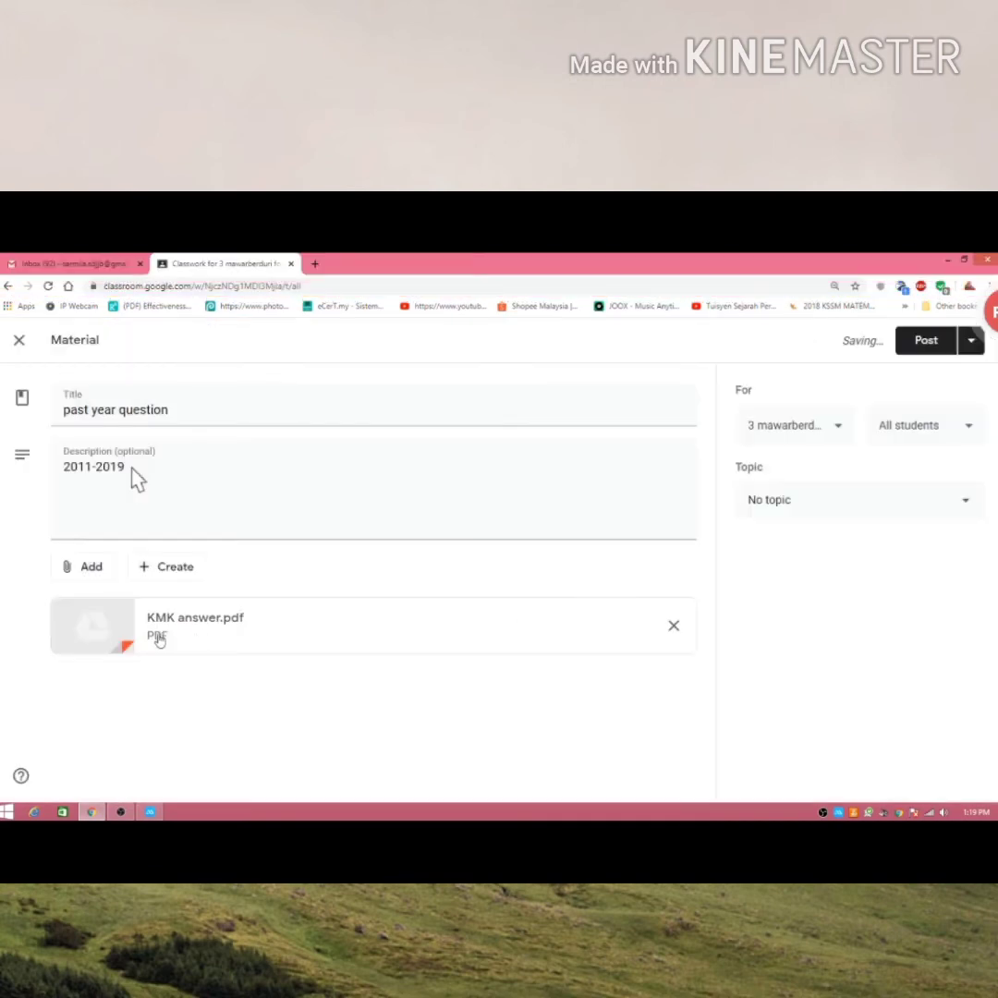
# Post the material and view its KMK answer.pdf attachment from the class stream, returning to the stream
pyautogui.click(931, 341)
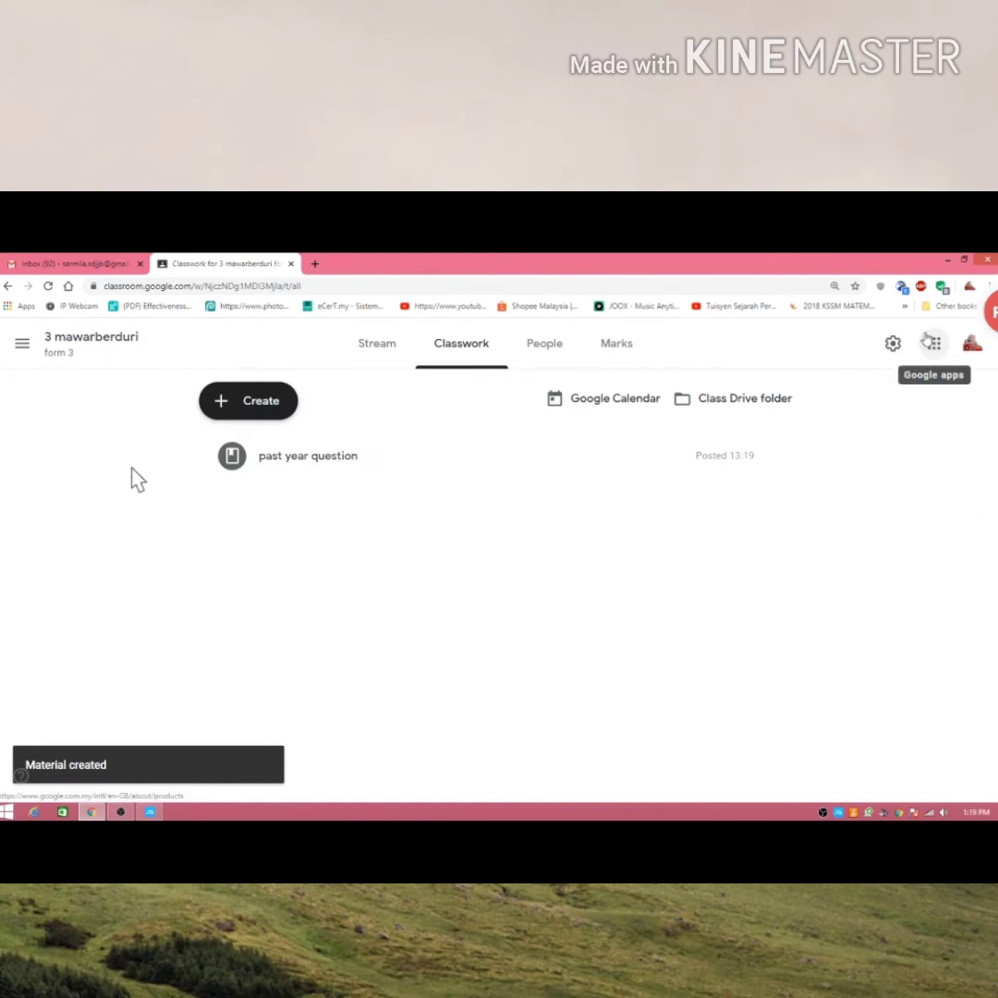
pyautogui.click(377, 344)
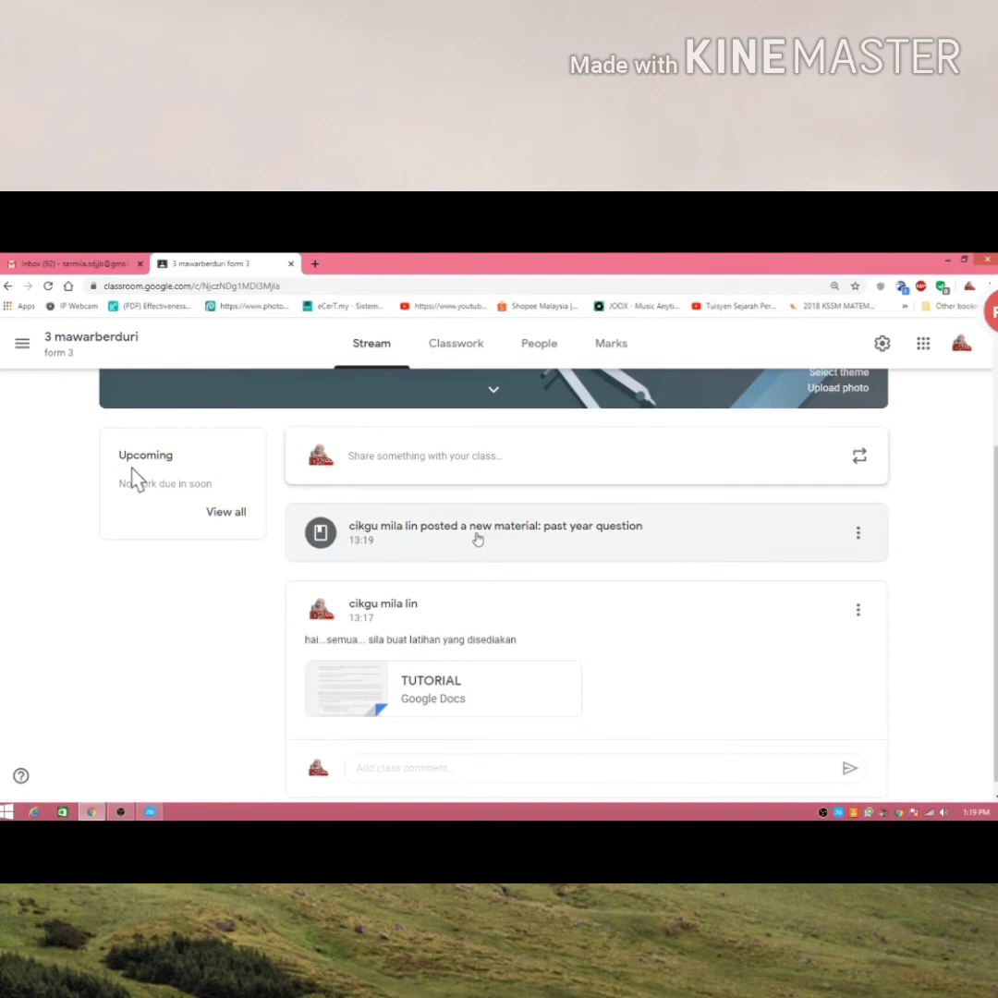
pyautogui.click(541, 538)
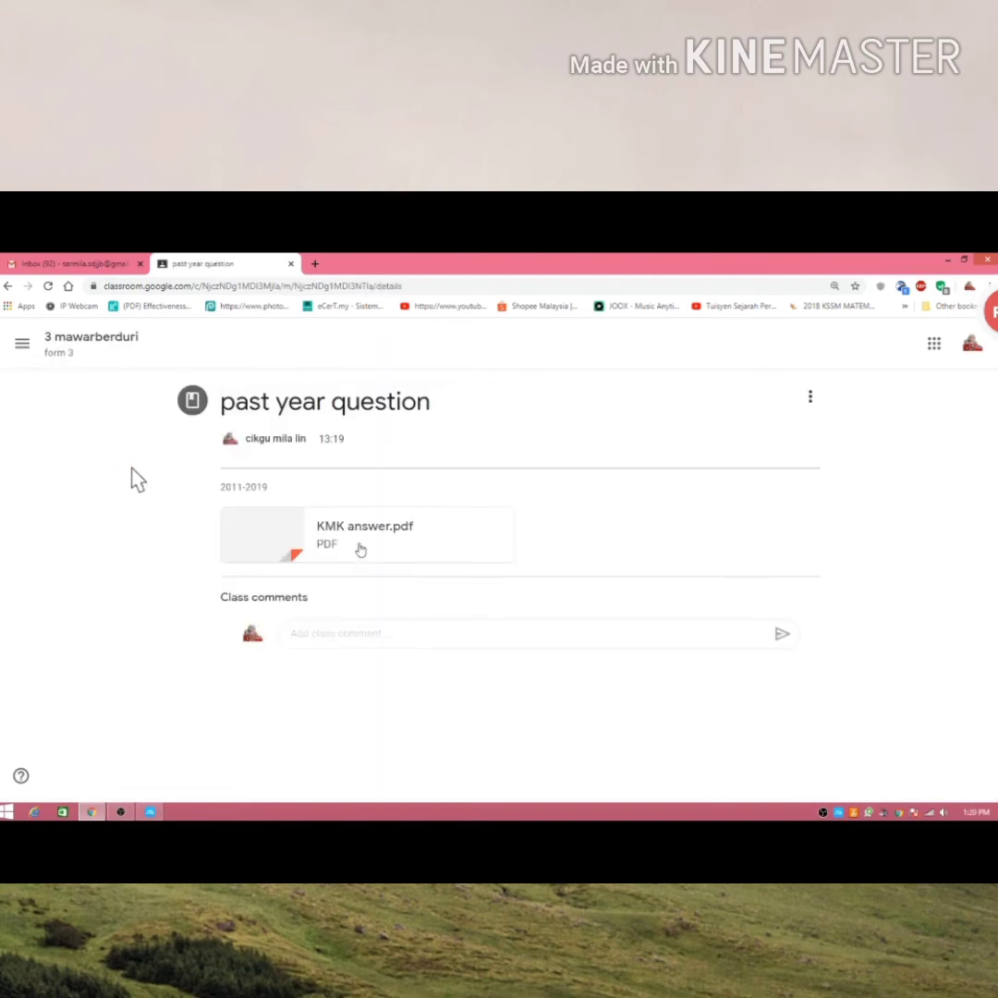
pyautogui.click(343, 541)
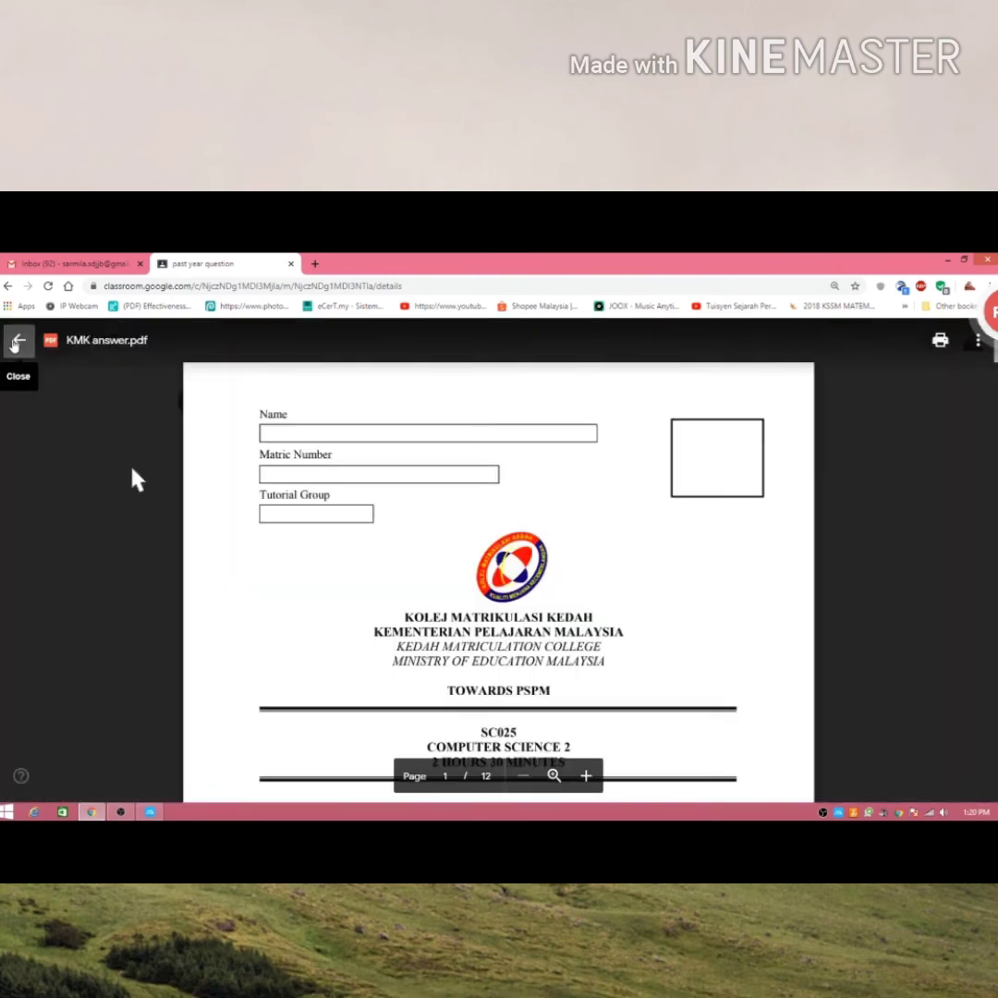
pyautogui.click(17, 342)
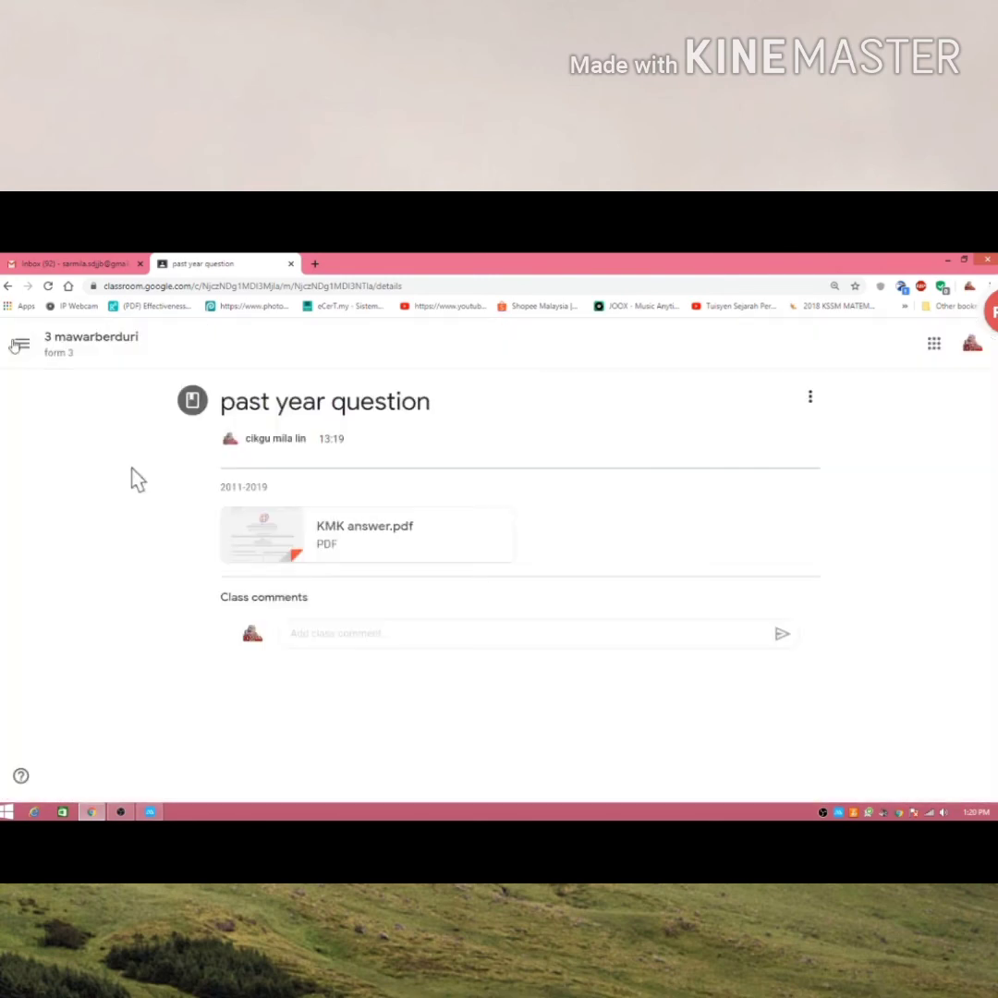
pyautogui.click(7, 286)
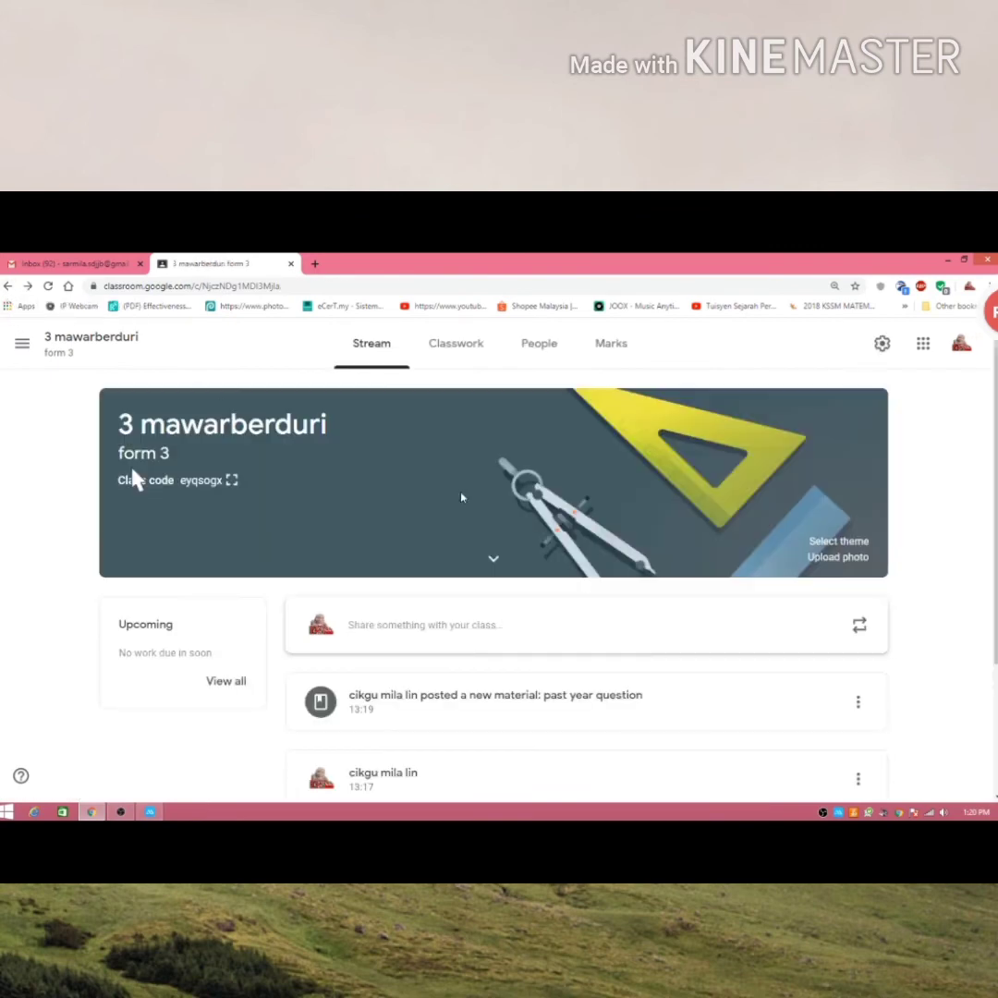
# Start a classwork assignment titled "PKP task 1" with the instructions "answer all question"
pyautogui.click(457, 346)
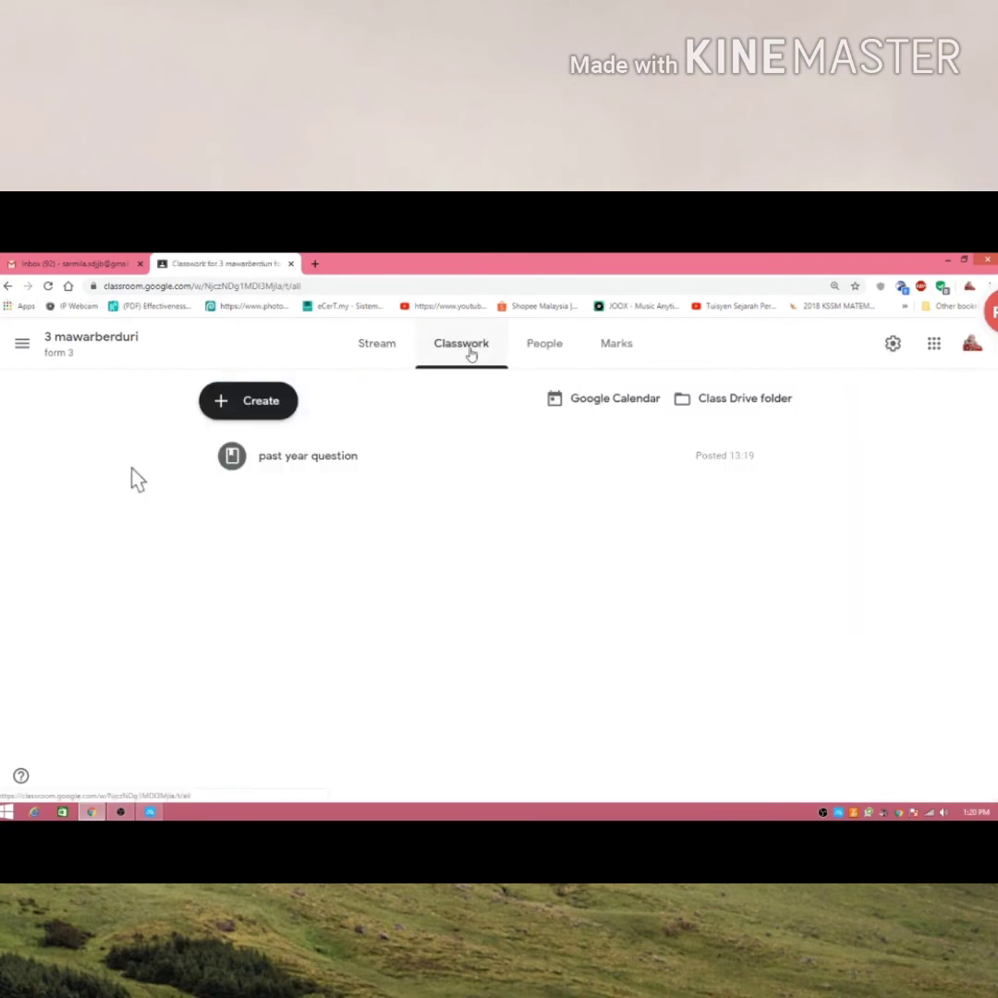
pyautogui.click(238, 403)
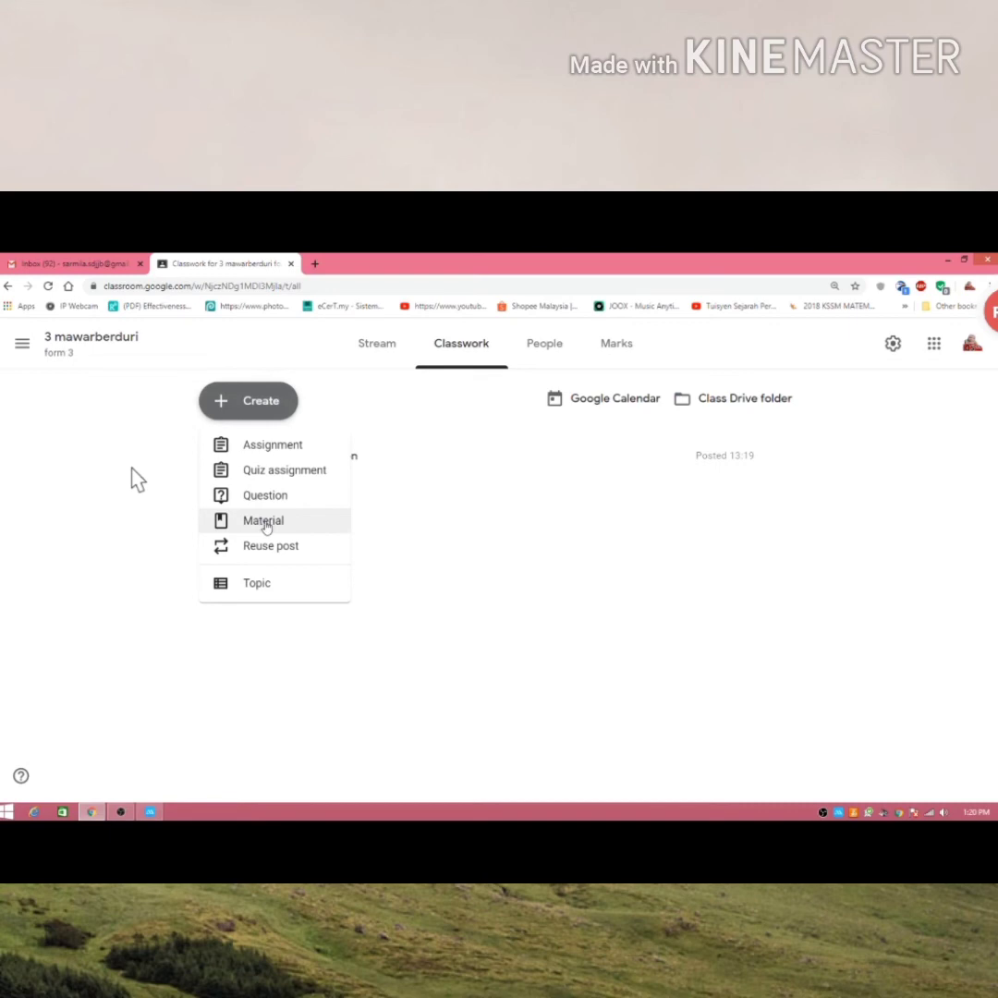
pyautogui.click(519, 570)
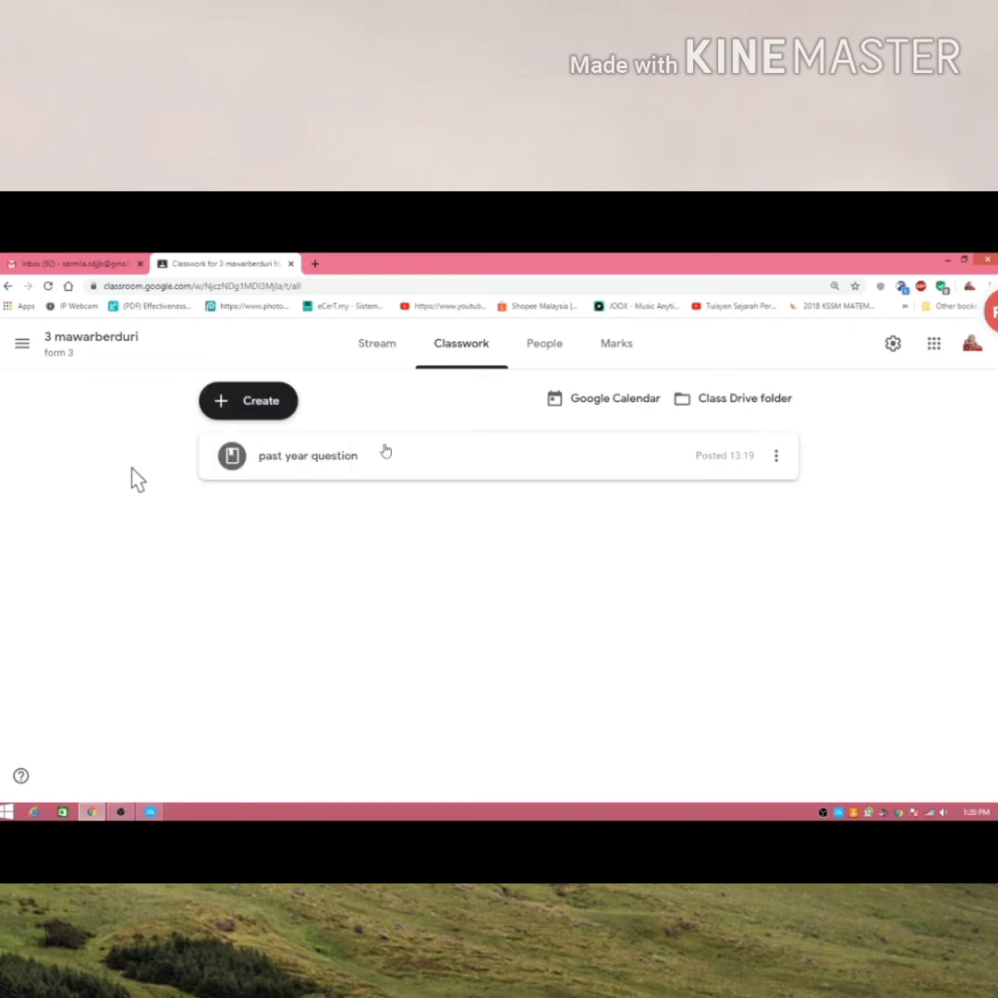
pyautogui.click(240, 397)
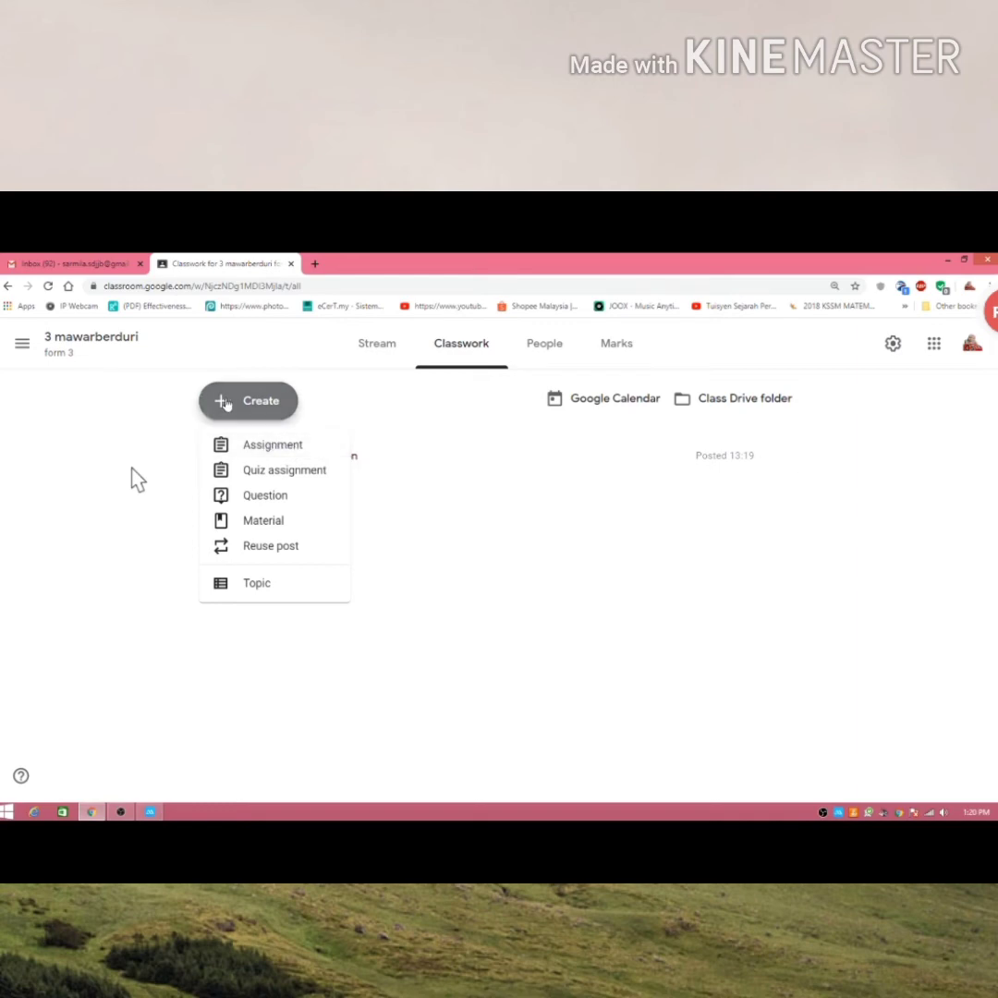
pyautogui.click(261, 448)
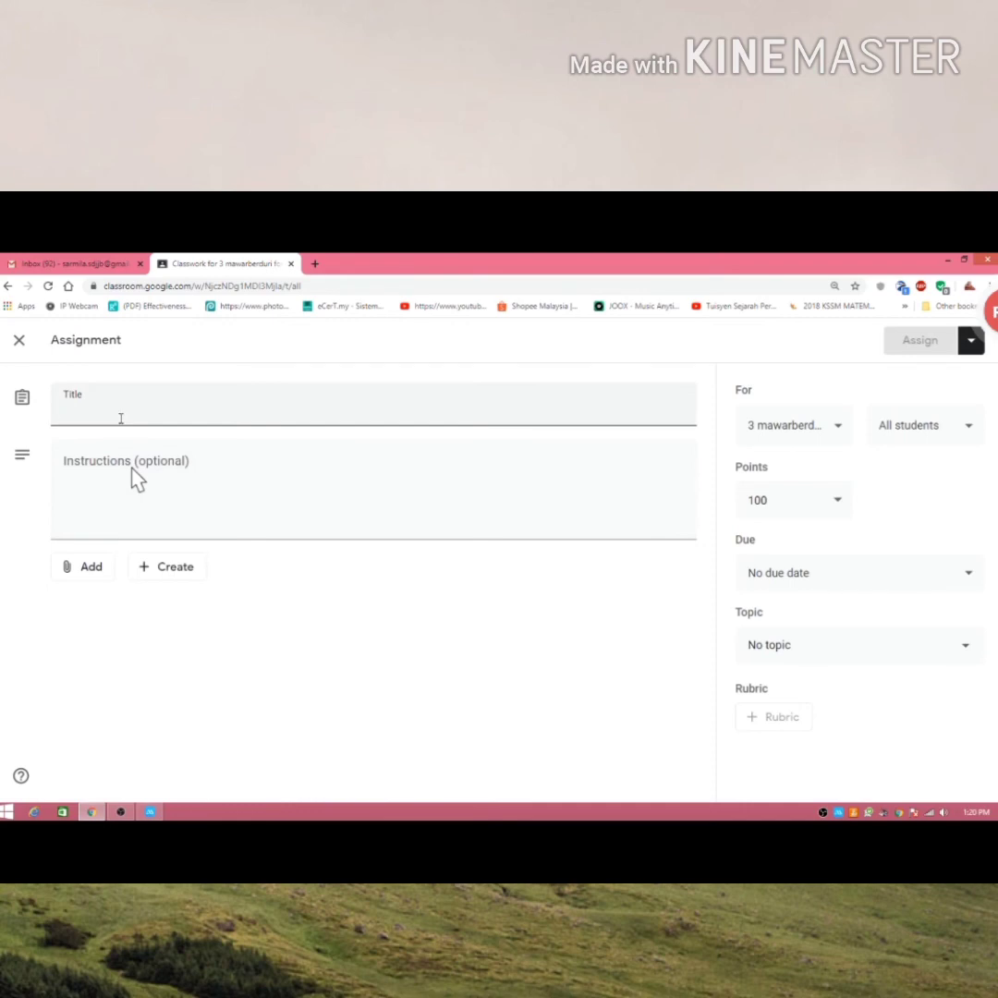
pyautogui.write('PKP task 1')
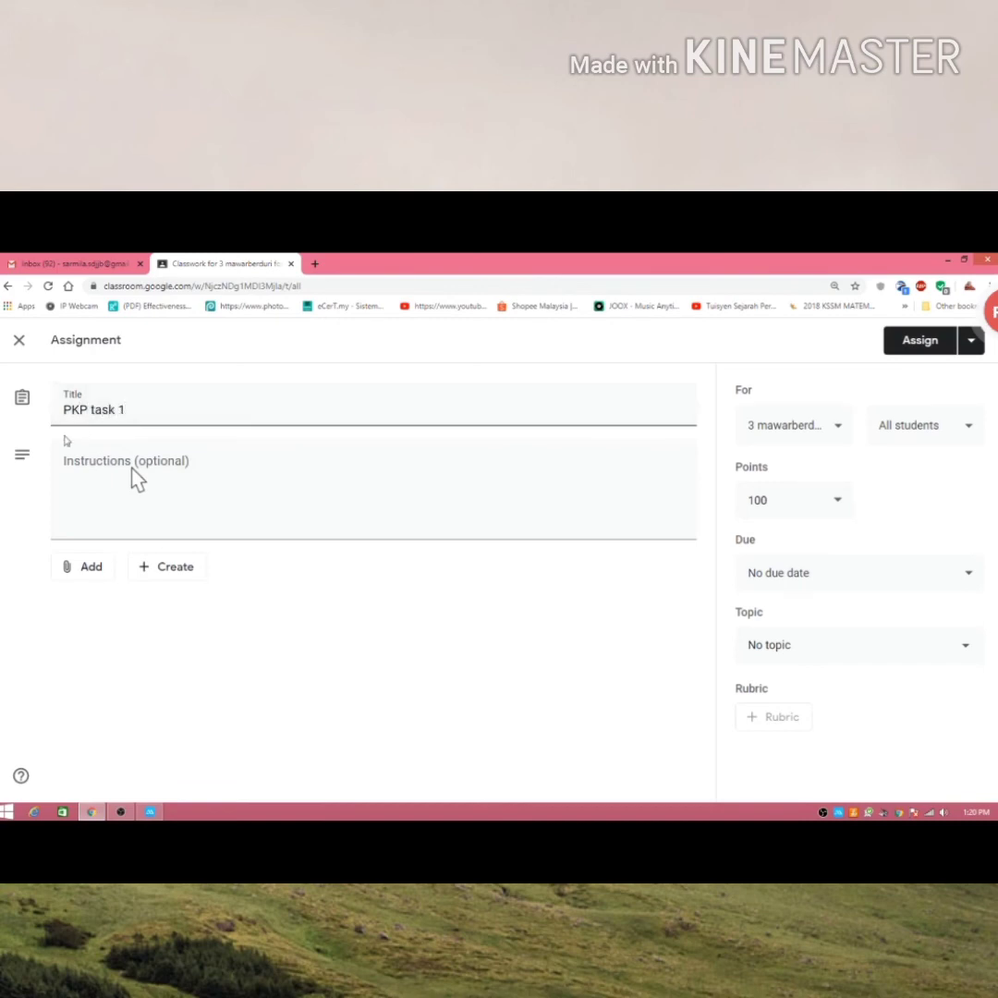
pyautogui.click(134, 478)
pyautogui.write('answer all q')
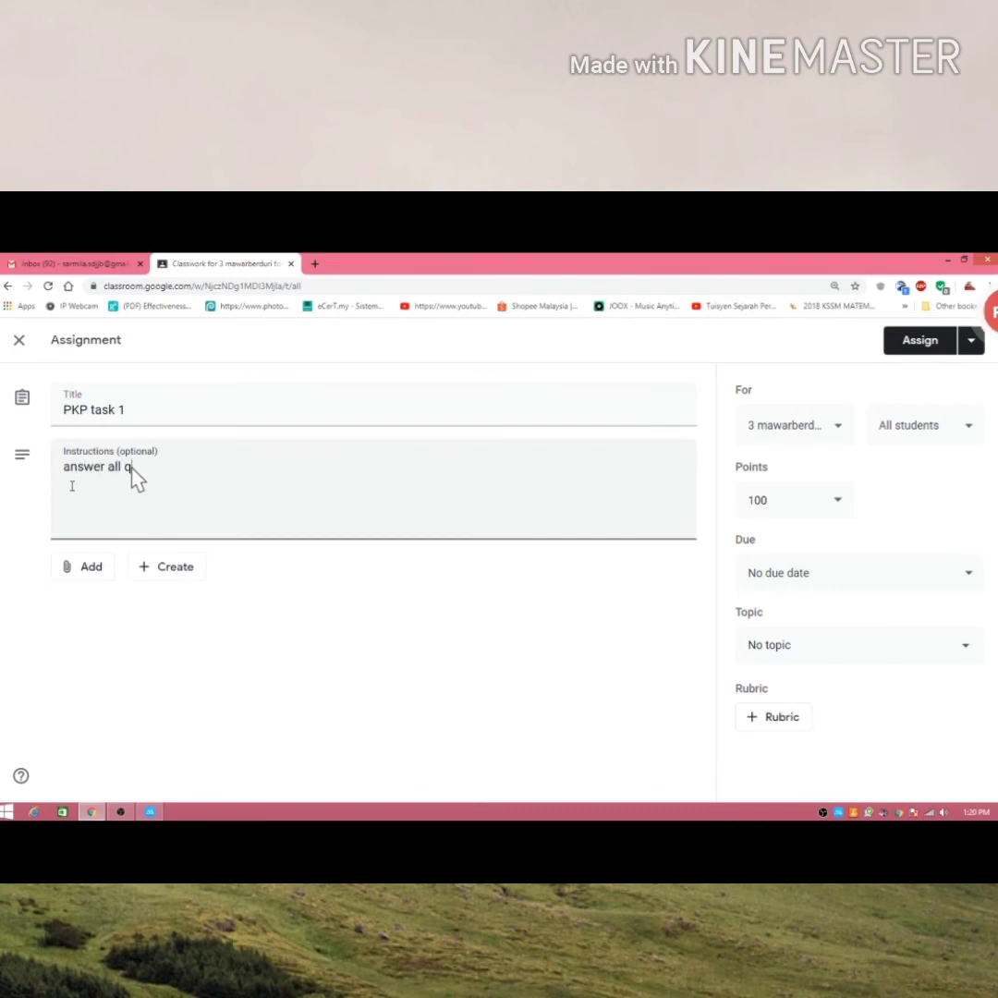
pyautogui.write('uestion')
# Create a Google Docs attachment for the assignment containing "Q1 : fill in the" followed by blank lines, and return to the assignment
pyautogui.click(178, 568)
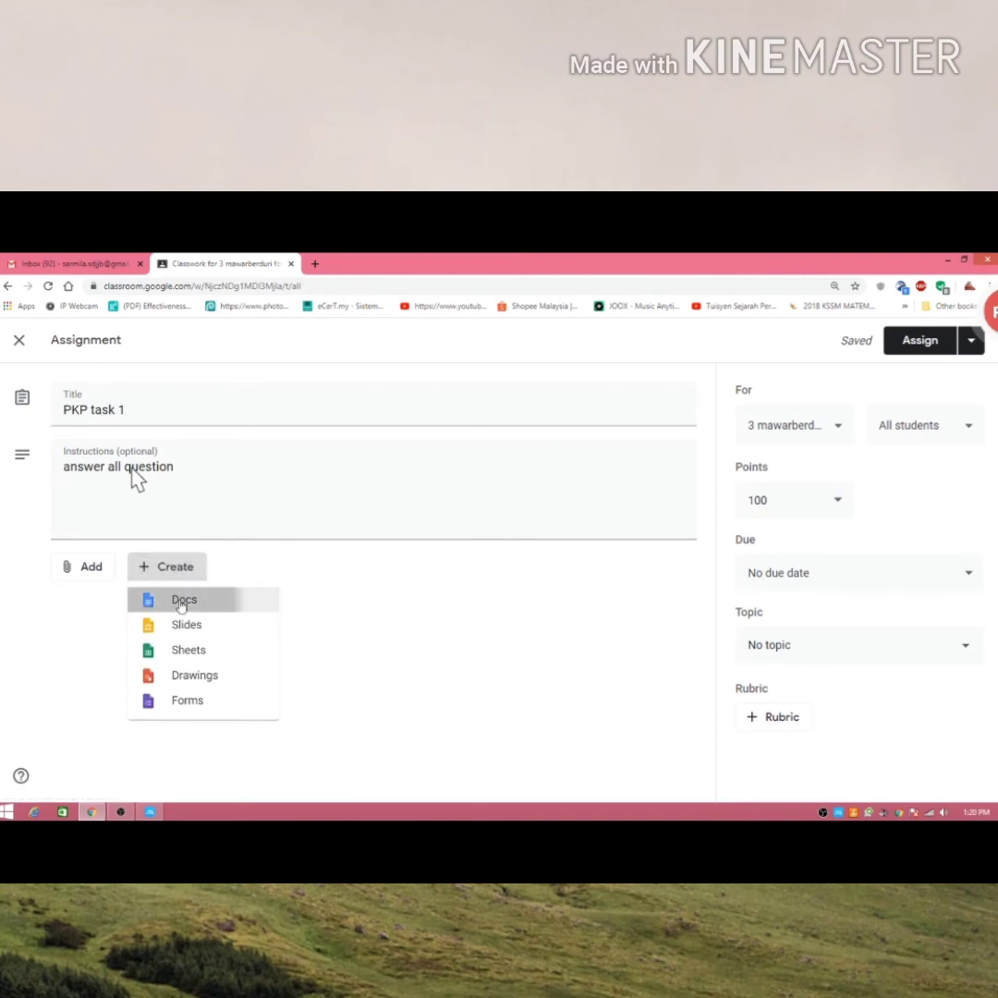
pyautogui.click(182, 601)
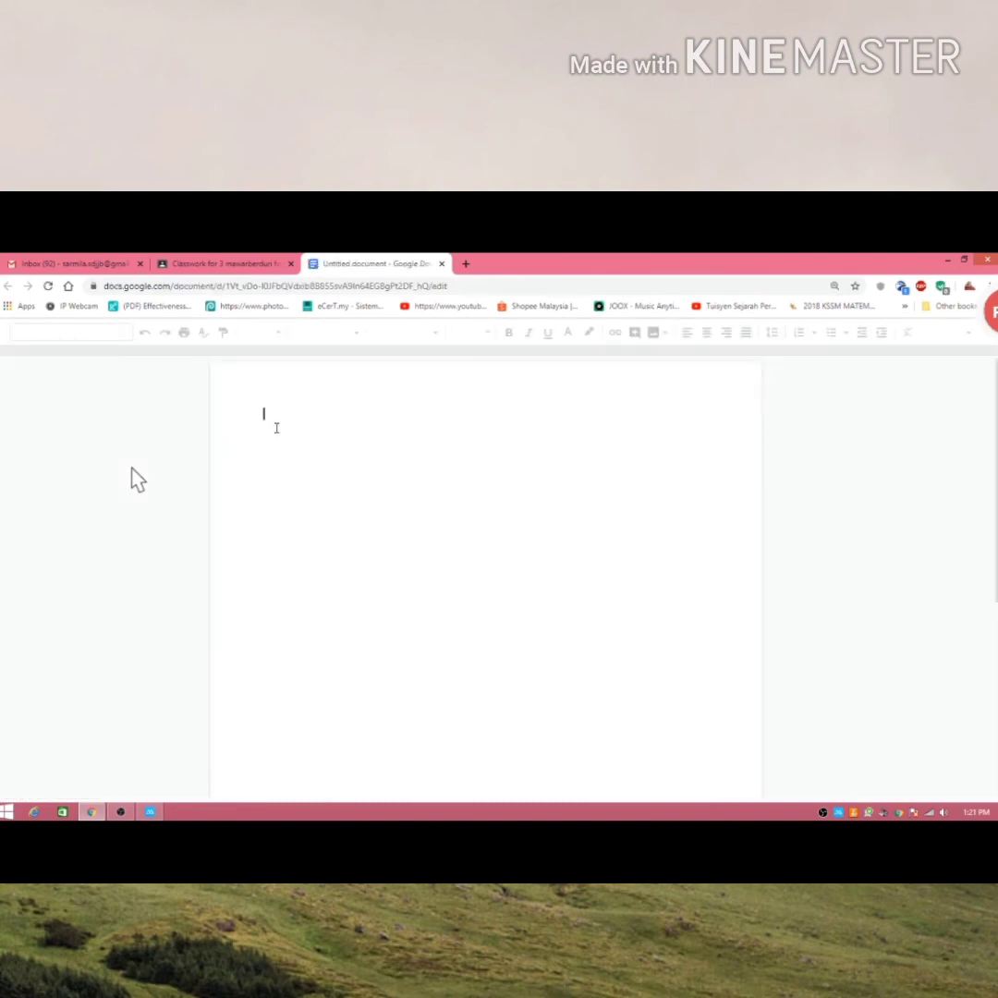
pyautogui.write('q1')
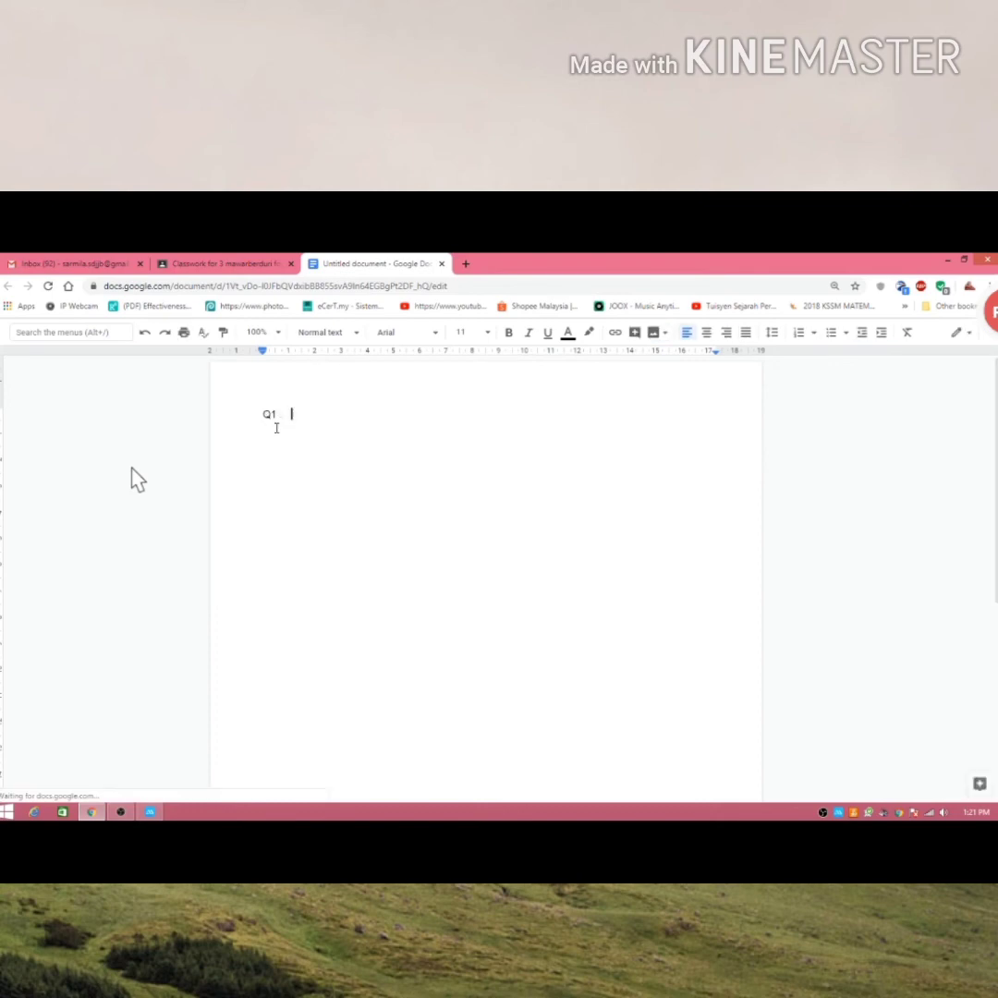
pyautogui.press('BackSpace')
pyautogui.write('1 : f')
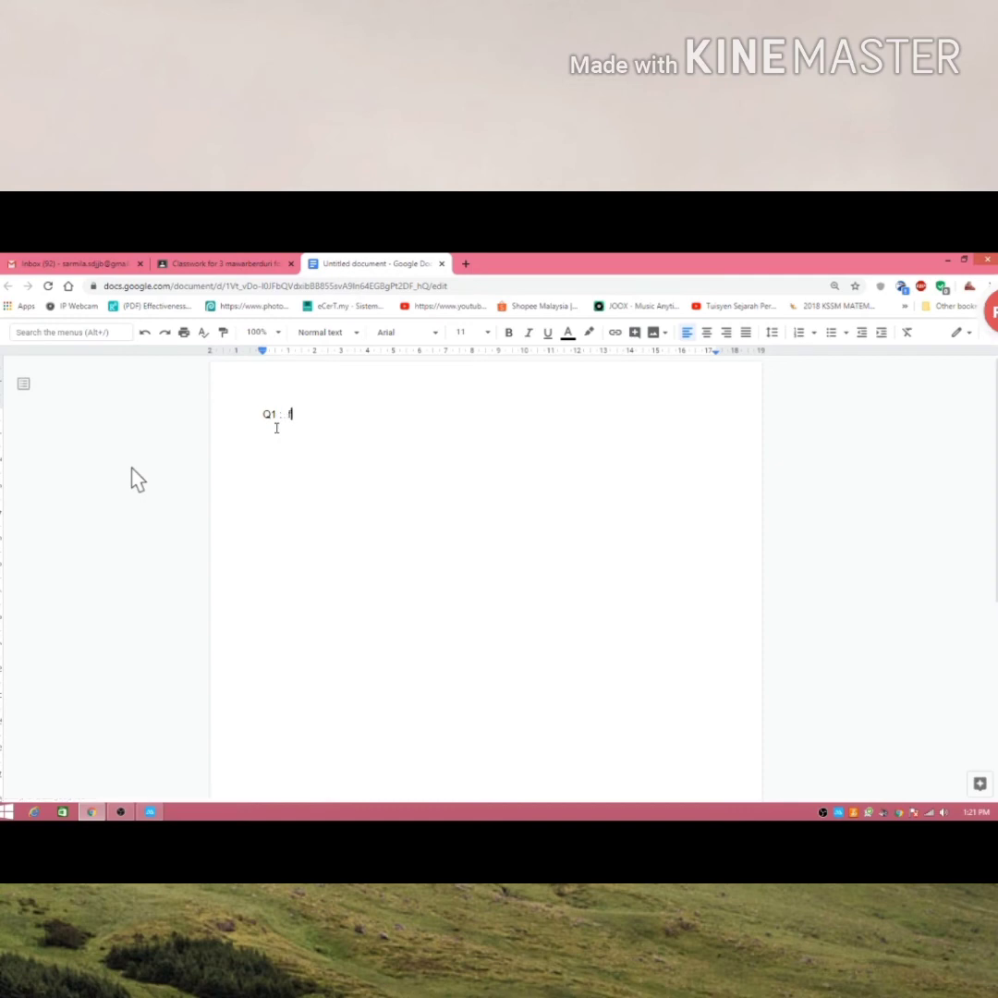
pyautogui.write('ill in the')
pyautogui.press('Return')
pyautogui.press('Return')
pyautogui.press('Return')
pyautogui.press('Return')
pyautogui.press('Return')
pyautogui.click(248, 265)
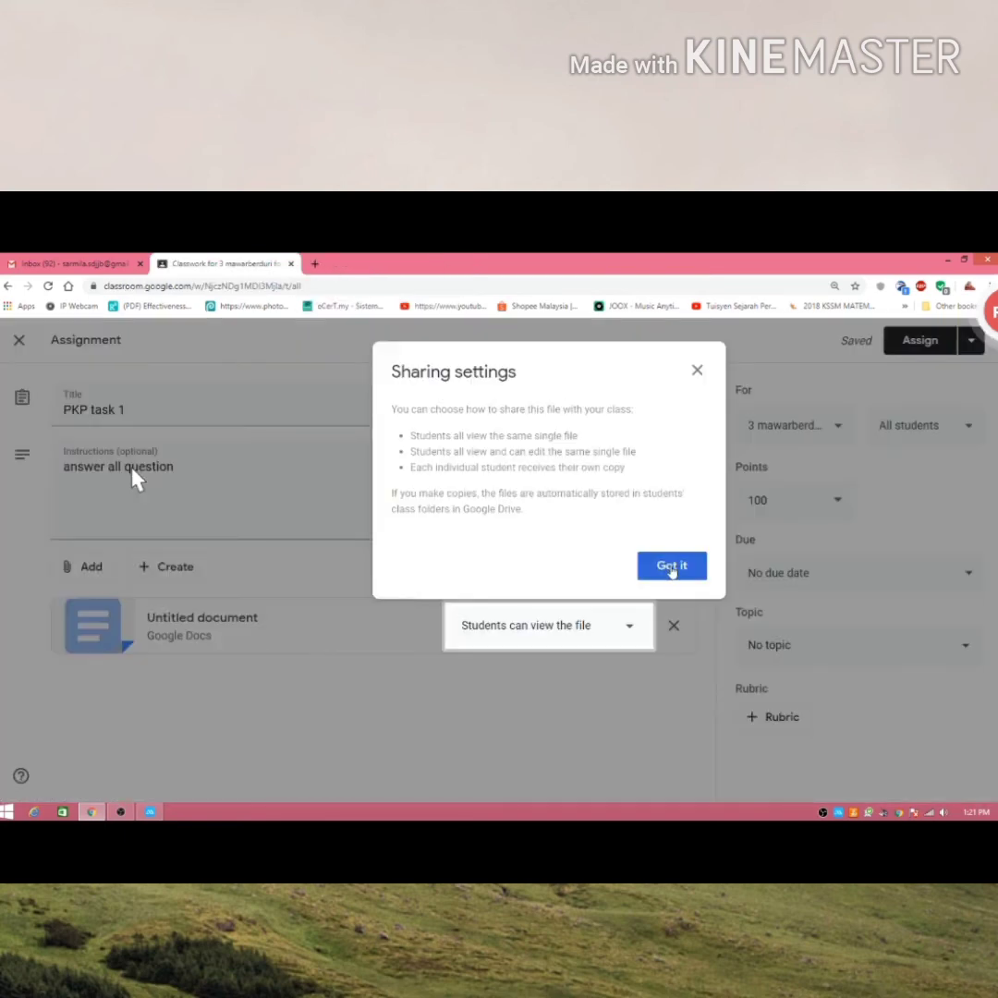
# Dismiss the sharing notice and review the attached document's sharing options, leaving it so students can view the file
pyautogui.click(672, 570)
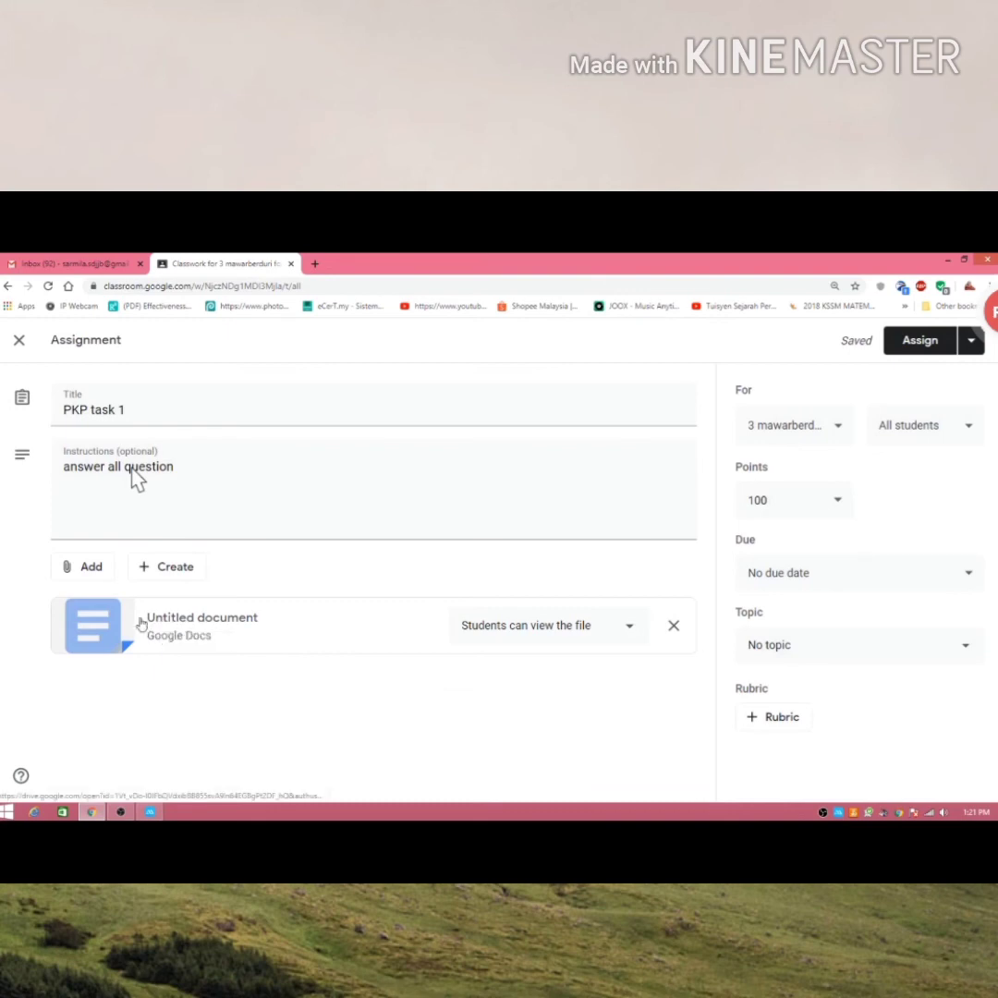
pyautogui.click(632, 628)
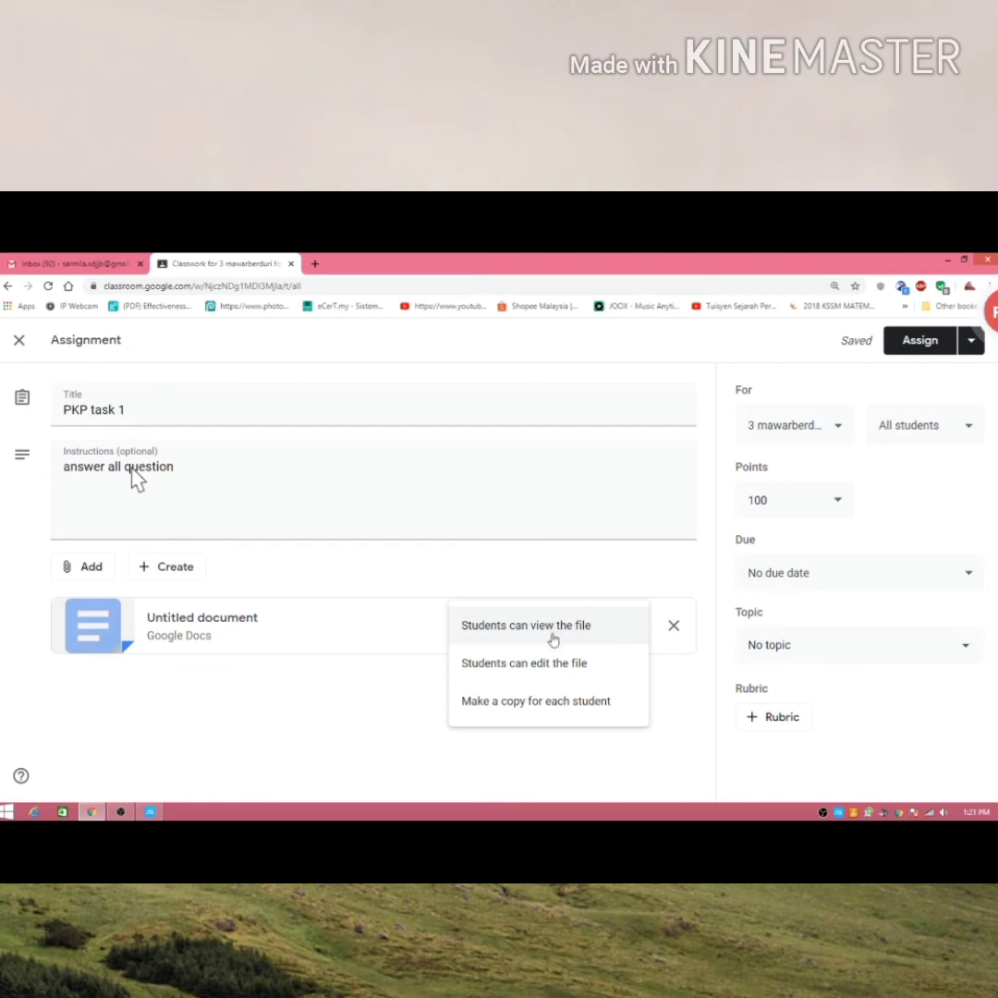
pyautogui.click(401, 756)
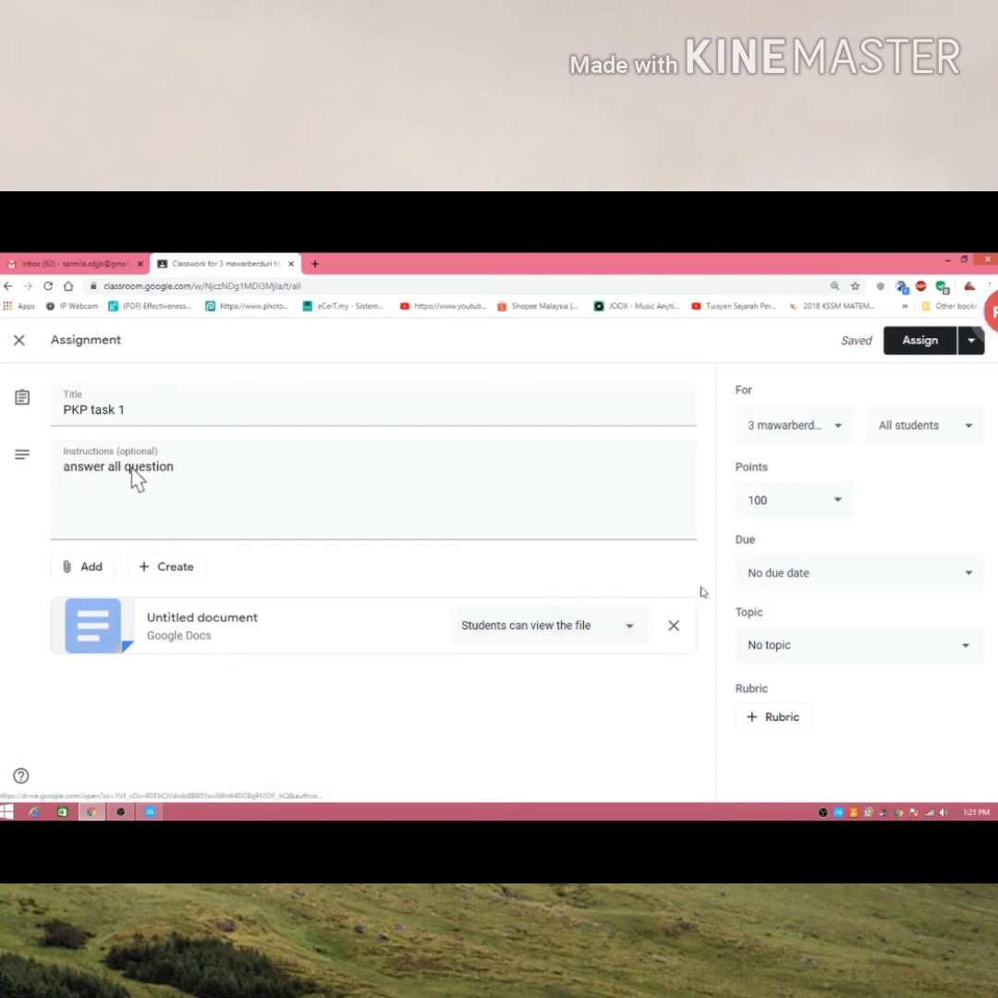
# Set the assignment's points to 50 and check its recipients, leaving all students selected
pyautogui.click(839, 504)
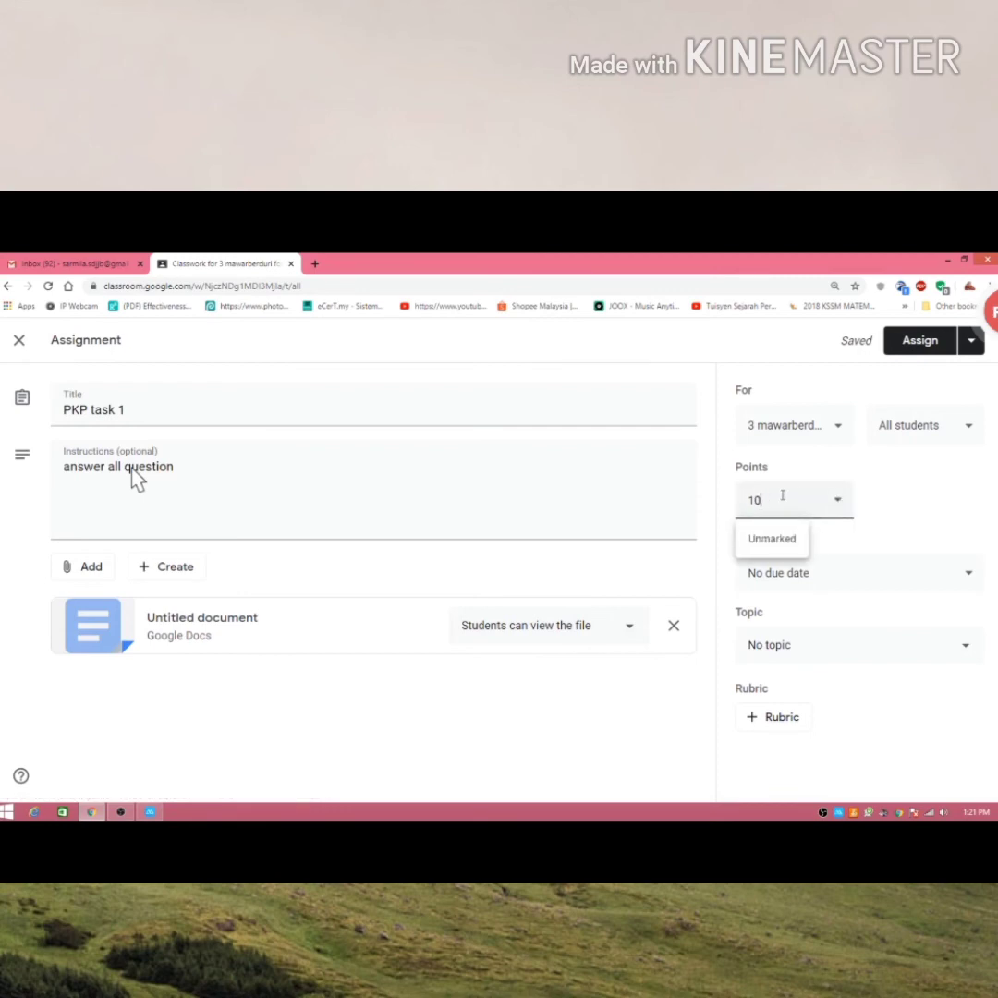
pyautogui.click(882, 542)
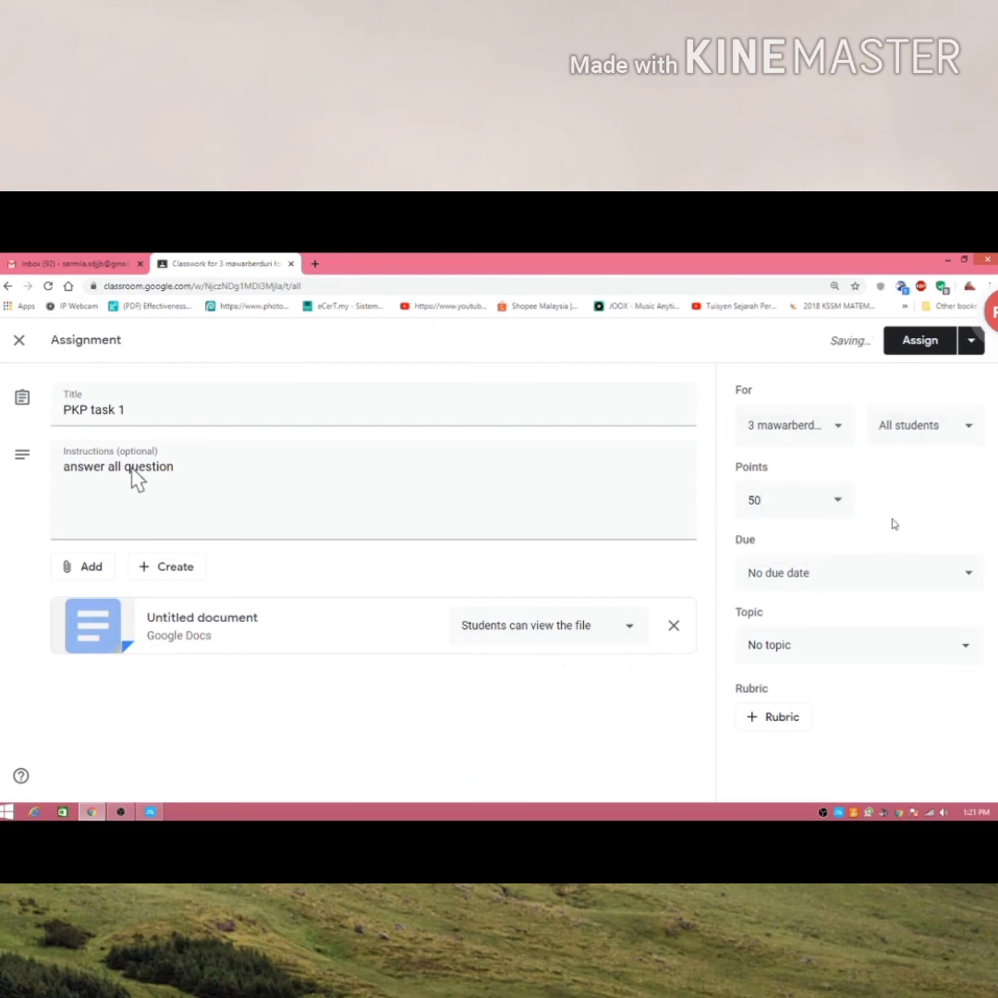
pyautogui.click(969, 428)
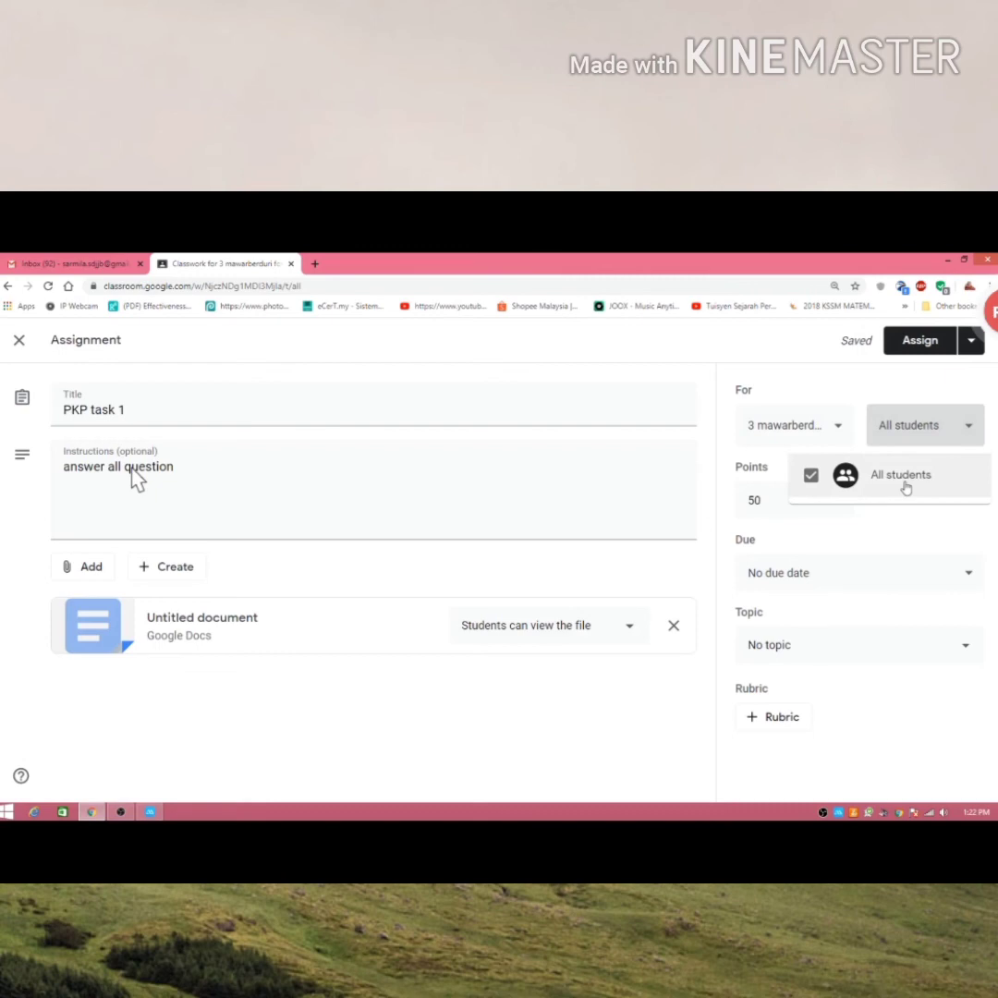
pyautogui.click(900, 528)
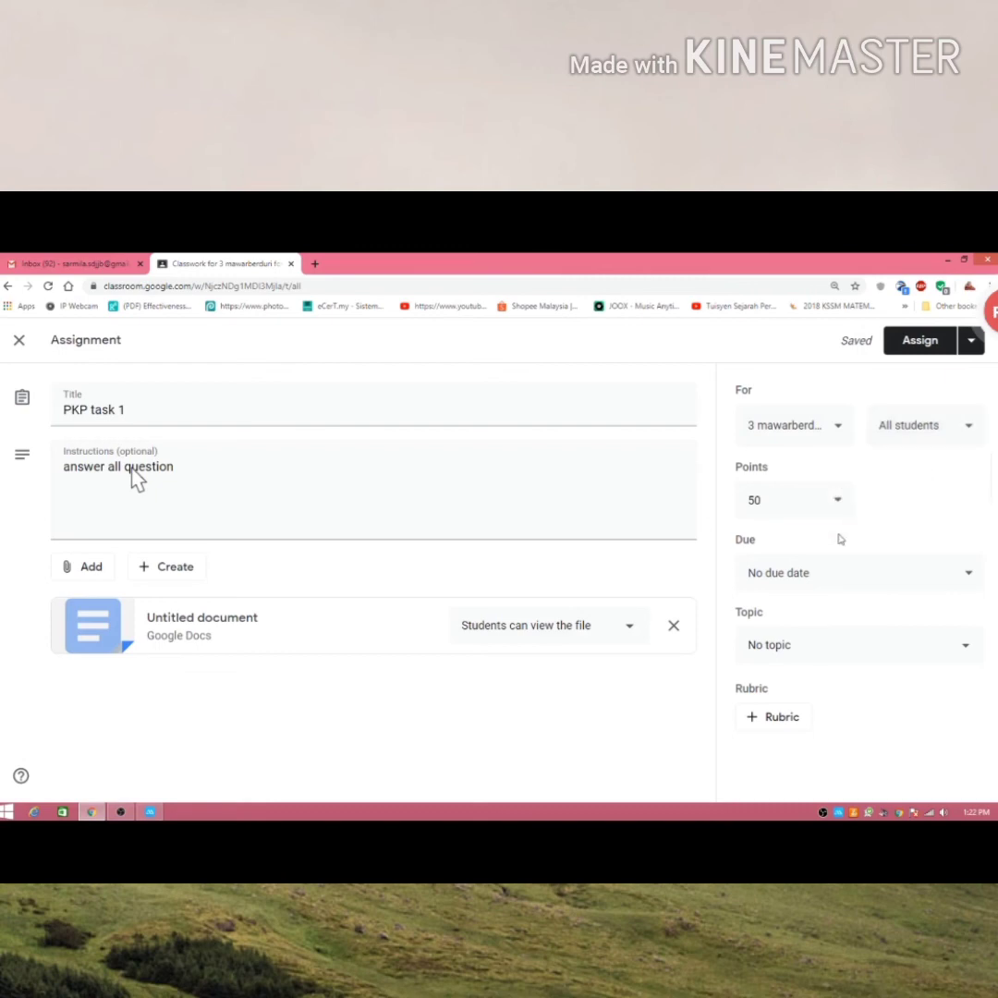
# Set the assignment's due date to 6 Apr 2020 with a due time of 05:00
pyautogui.click(968, 574)
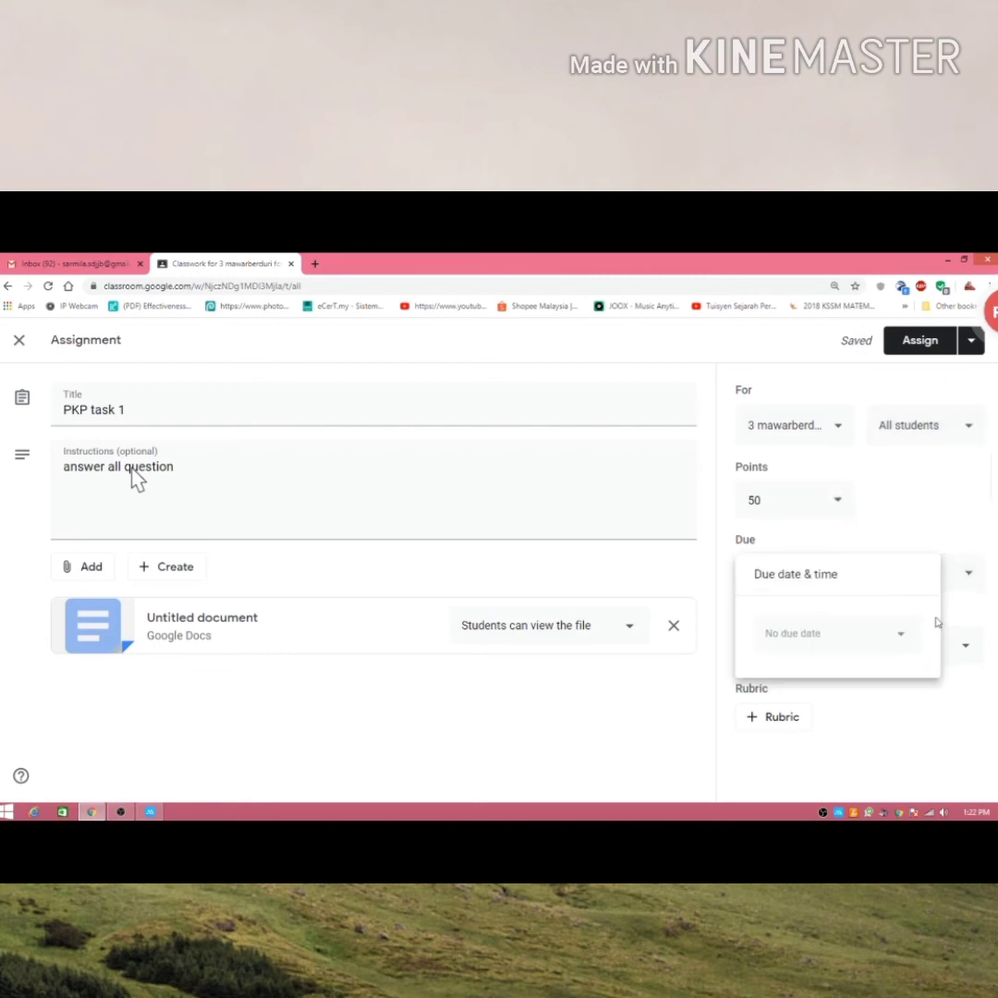
pyautogui.click(904, 638)
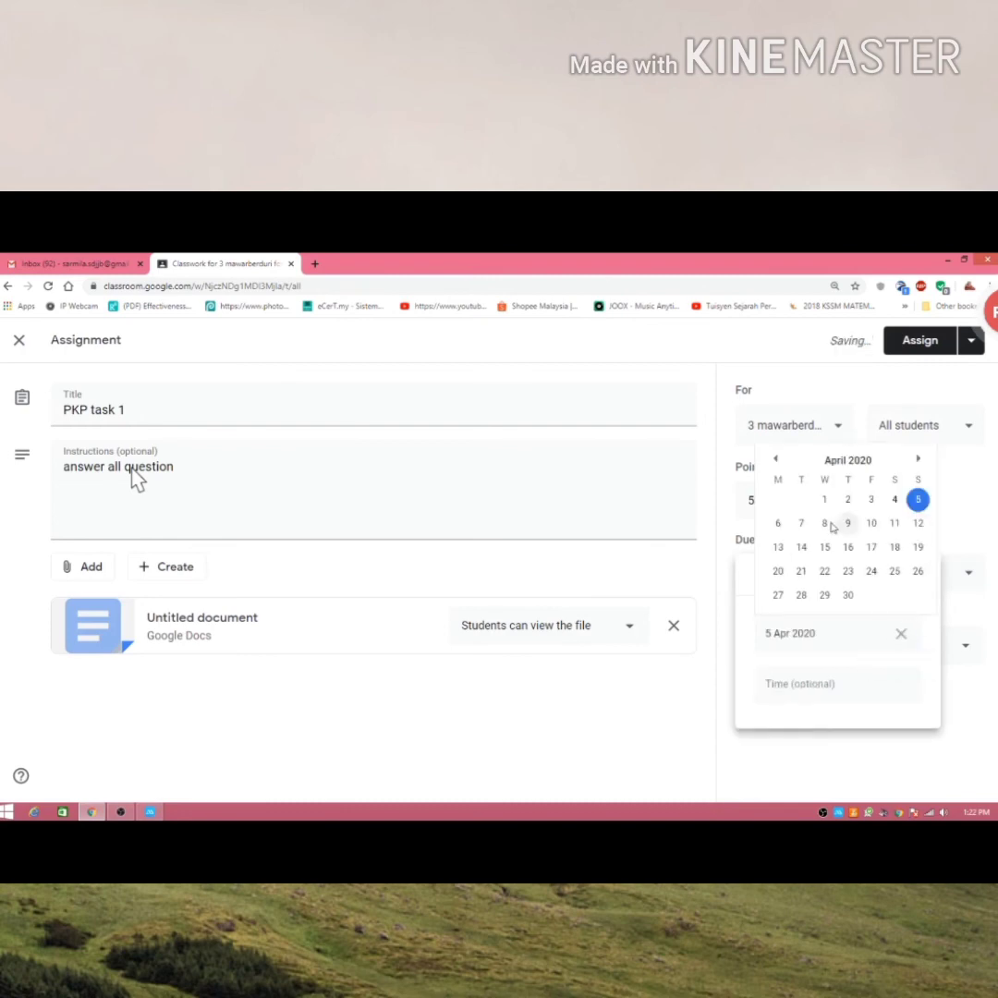
pyautogui.click(778, 524)
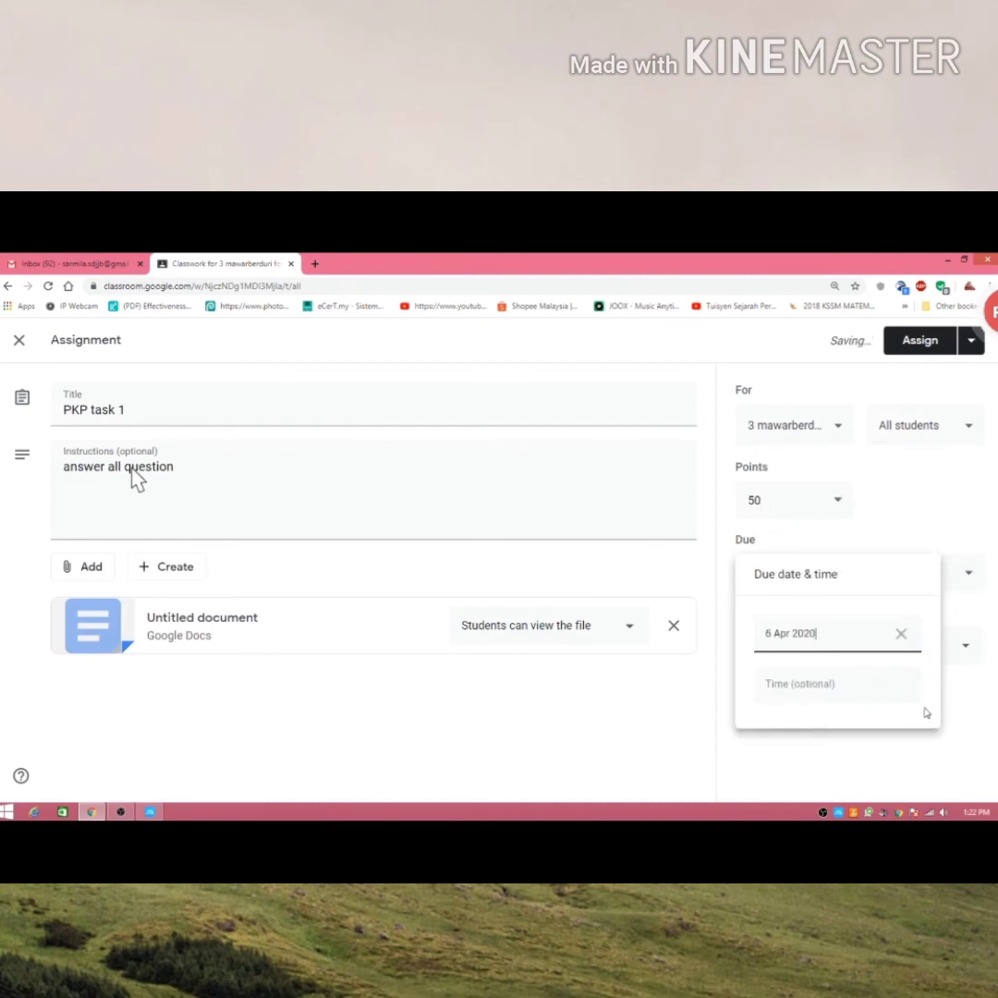
pyautogui.click(806, 681)
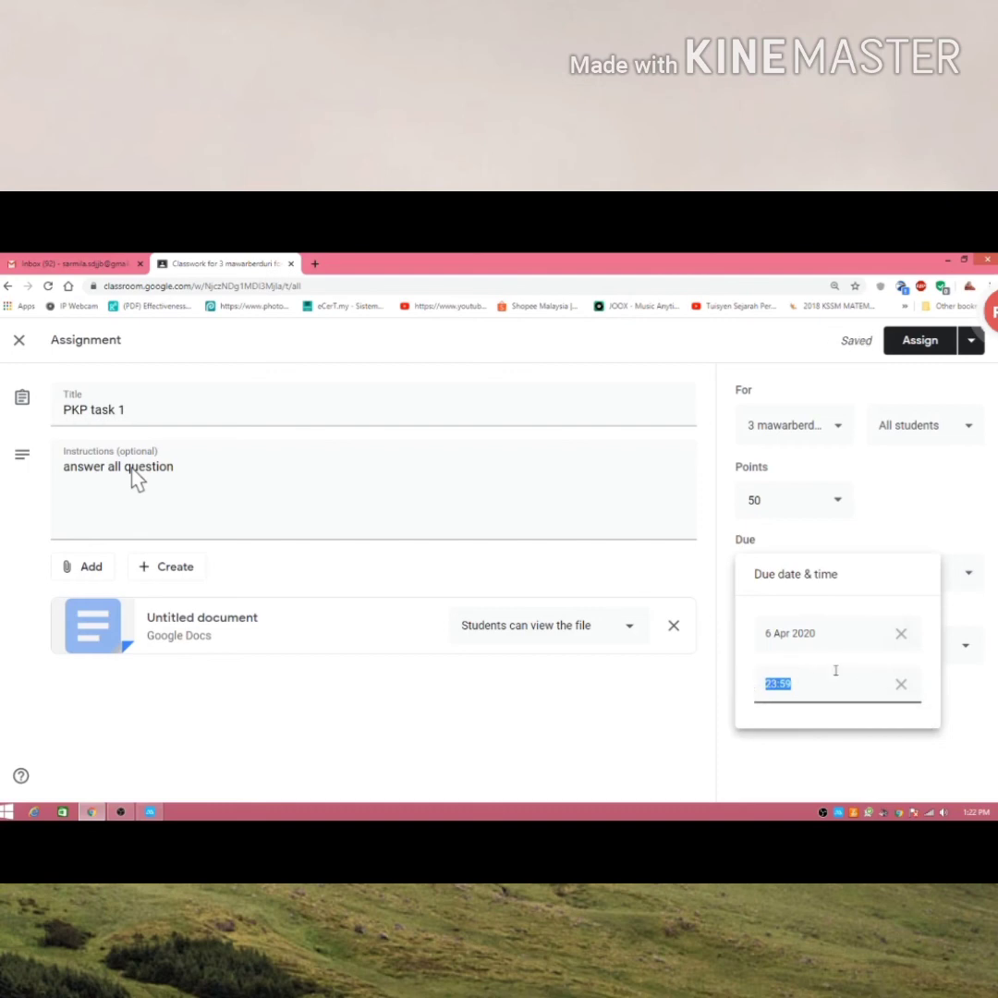
pyautogui.write('05.00')
pyautogui.click(983, 714)
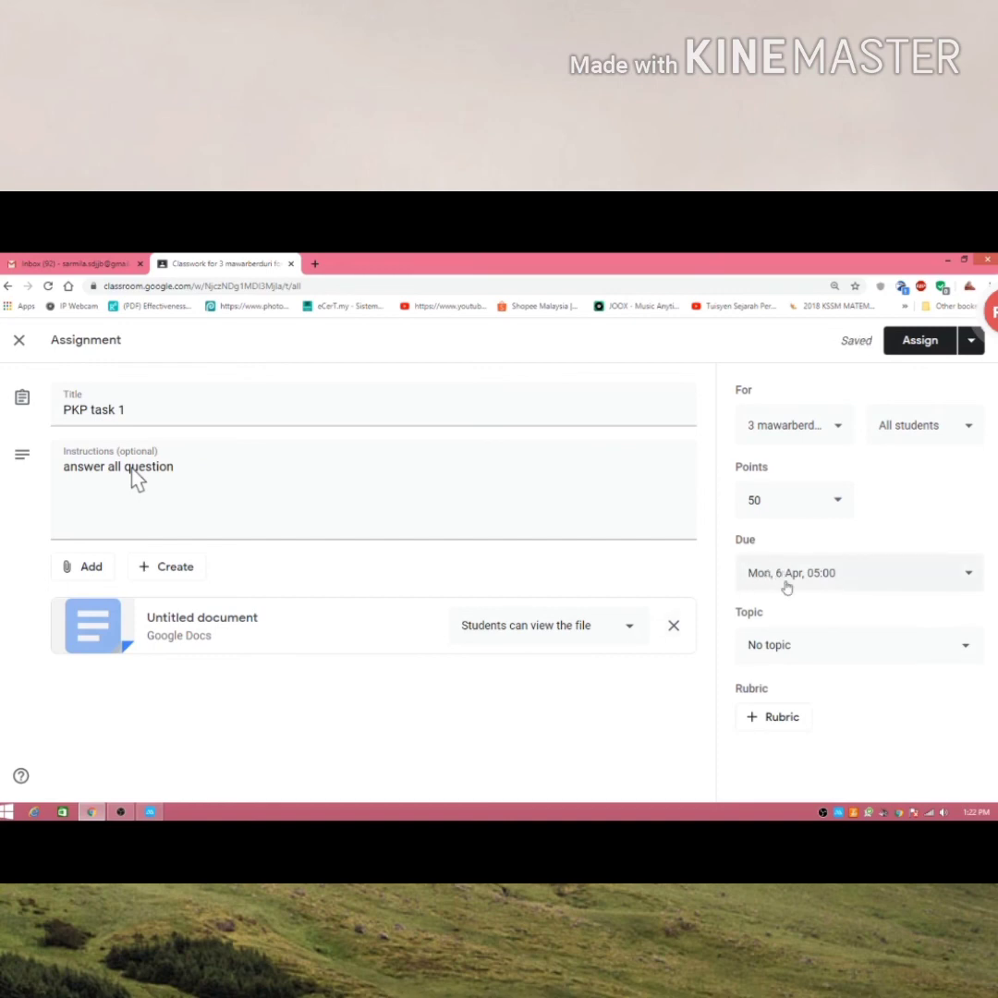
# Create the topic "math 1" for the assignment and assign it to the class
pyautogui.click(967, 652)
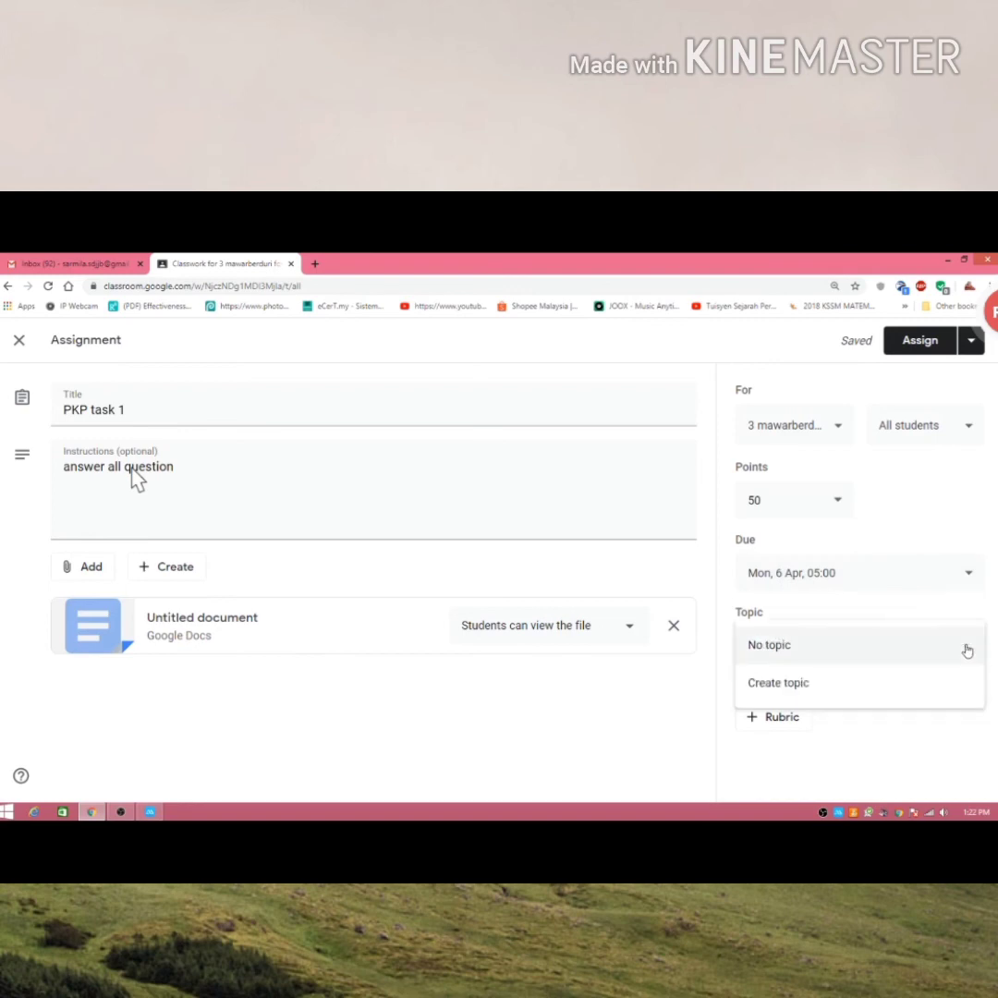
pyautogui.click(788, 684)
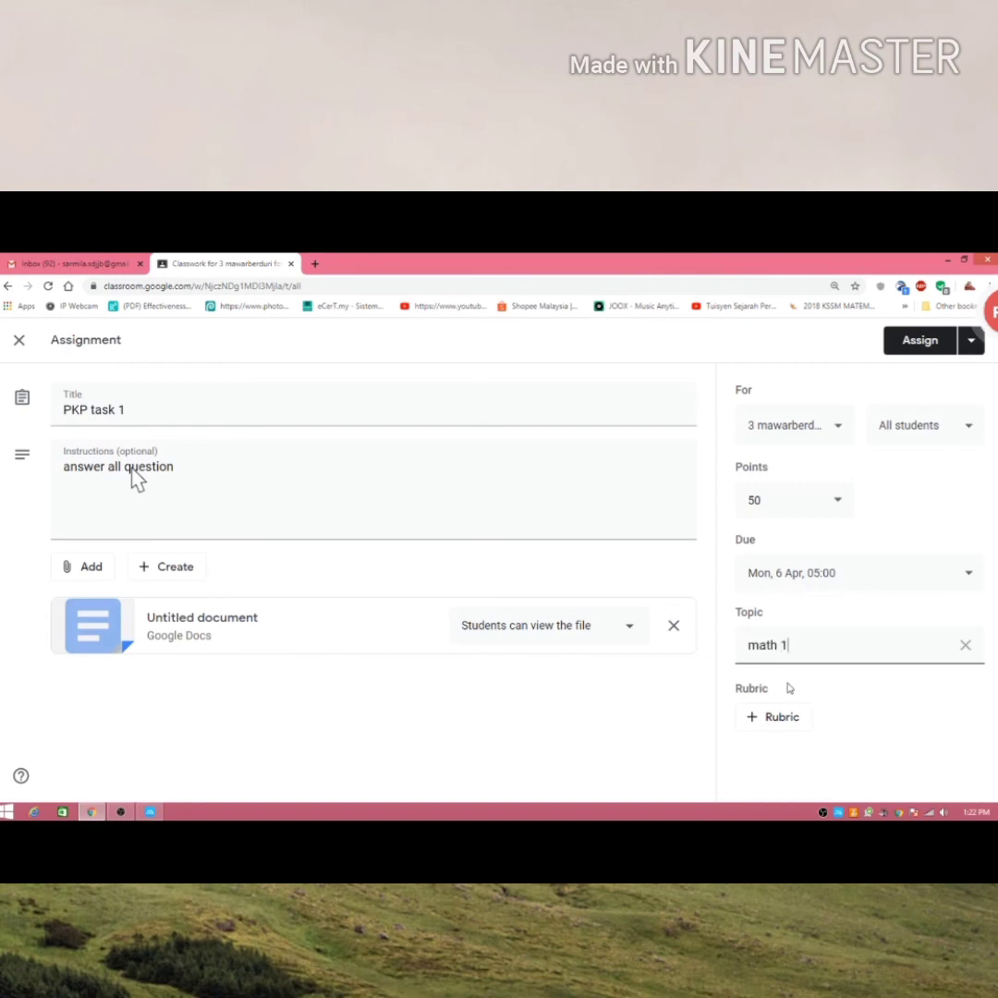
pyautogui.click(884, 680)
pyautogui.click(921, 342)
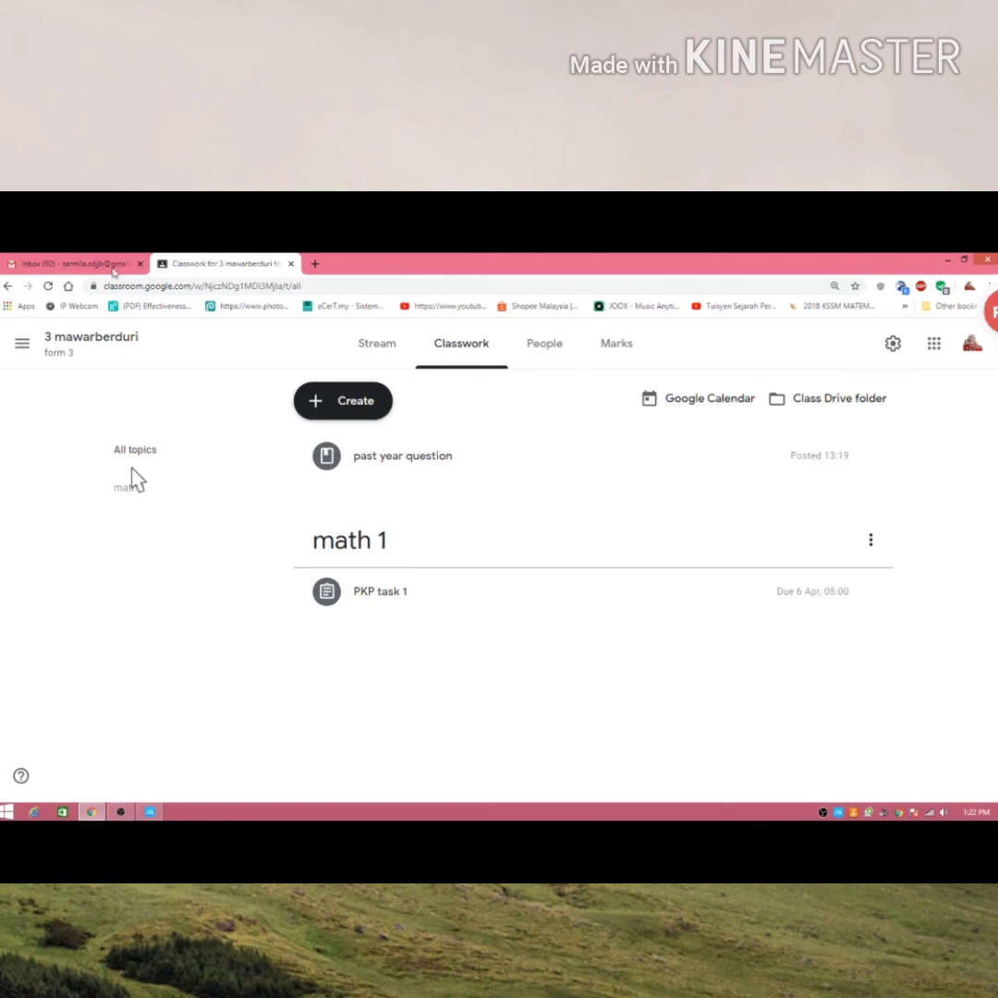
# Switch to the F1P3 PRACTICAL class and show its classwork
pyautogui.click(22, 342)
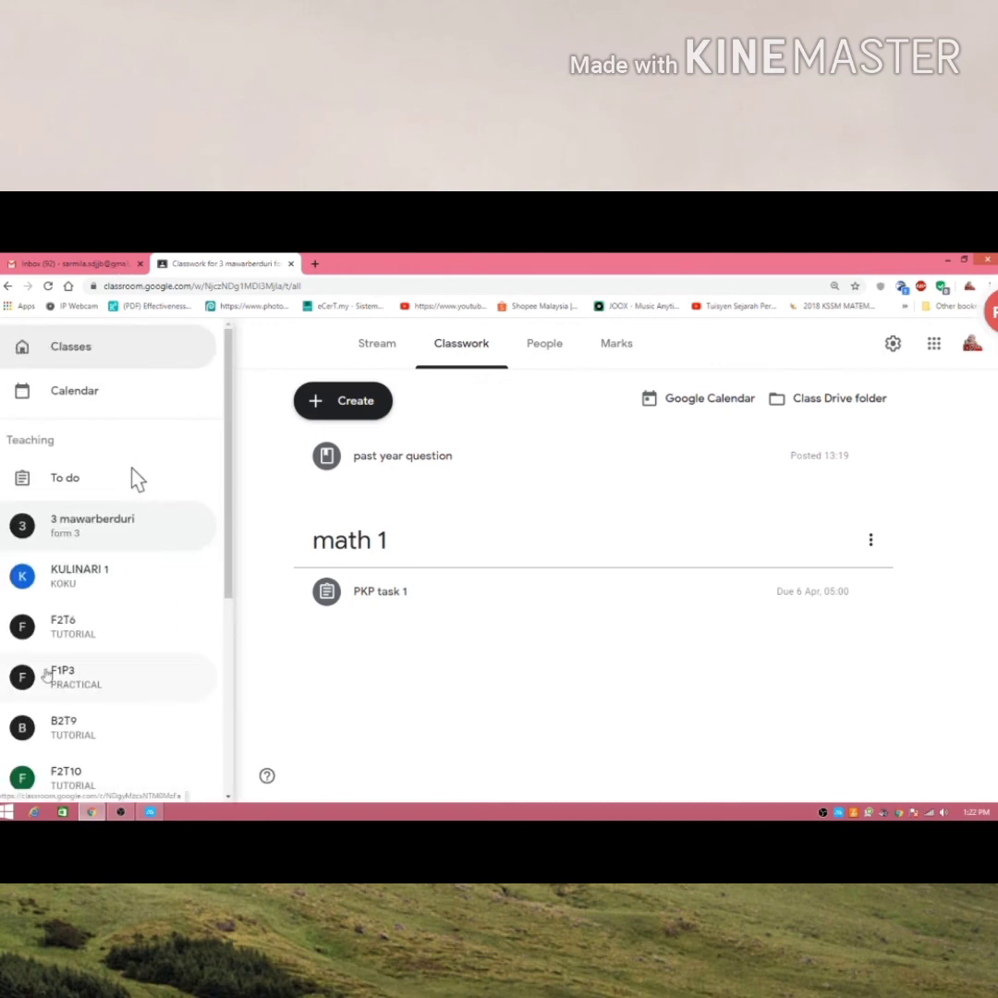
pyautogui.scroll(-1, 74, 710)
pyautogui.scroll(1, 76, 705)
pyautogui.click(62, 679)
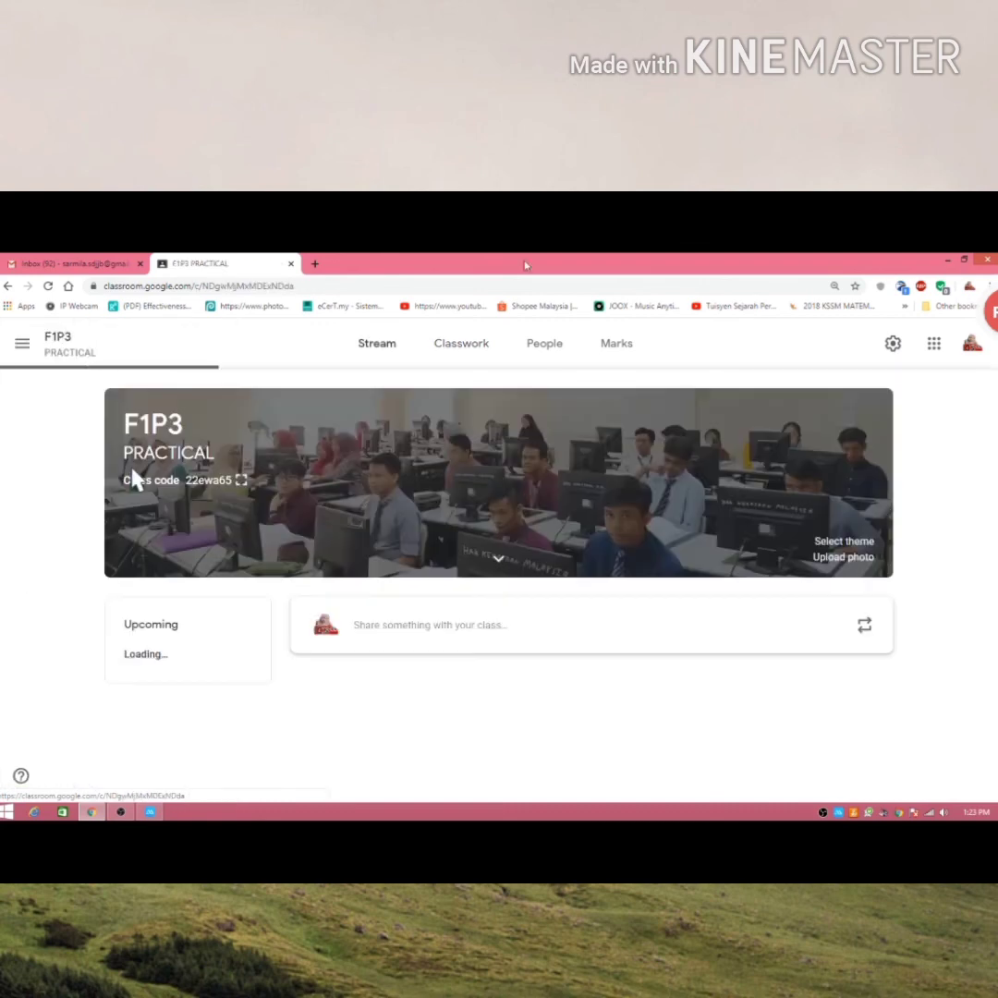
pyautogui.click(452, 345)
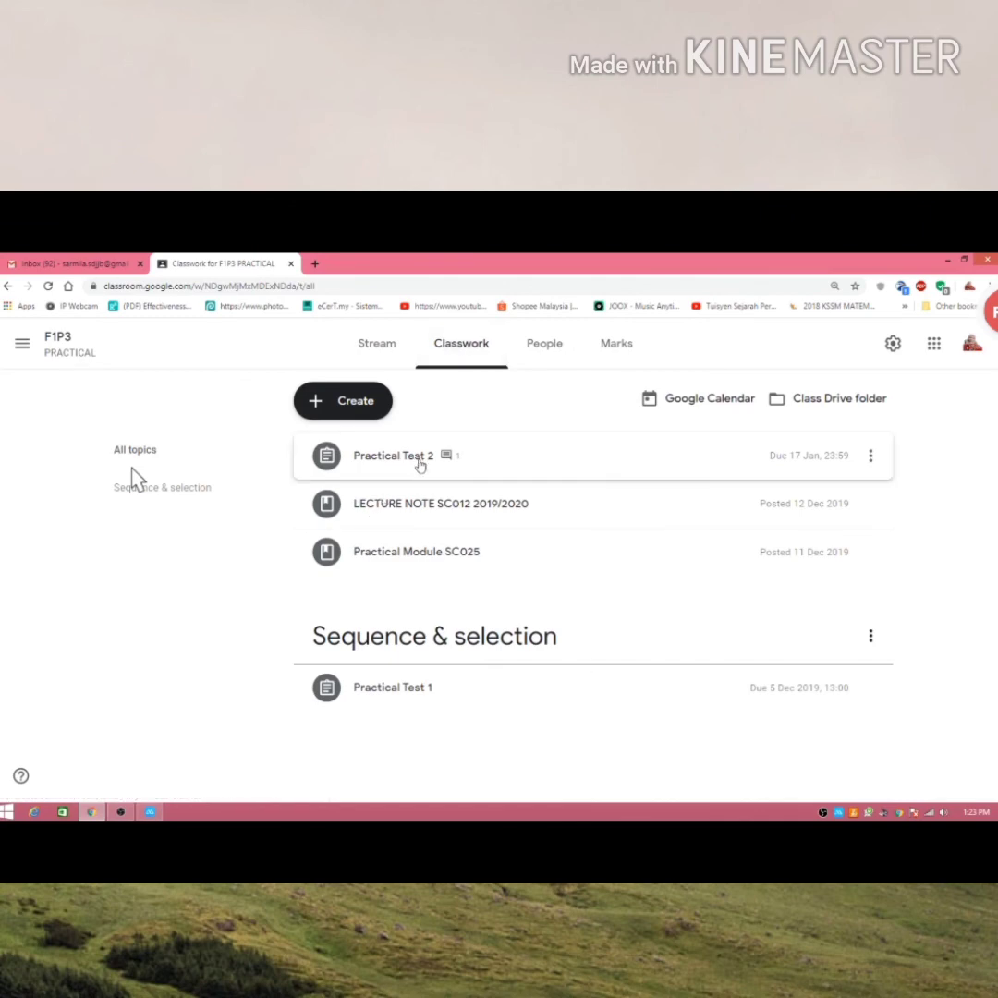
# Examine the instructions and hand-in status of the Practical Test 2 and Practical Test 1 assignments
pyautogui.click(420, 464)
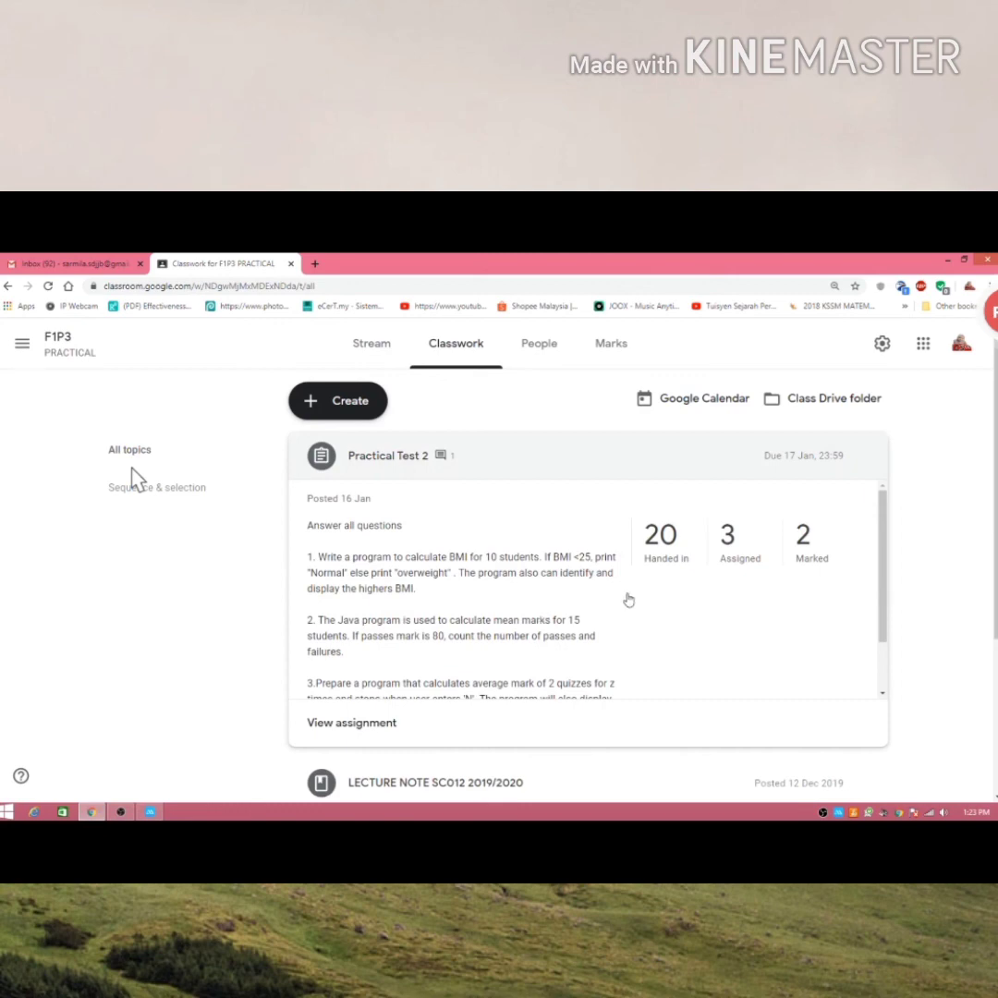
pyautogui.scroll(-2, 629, 601)
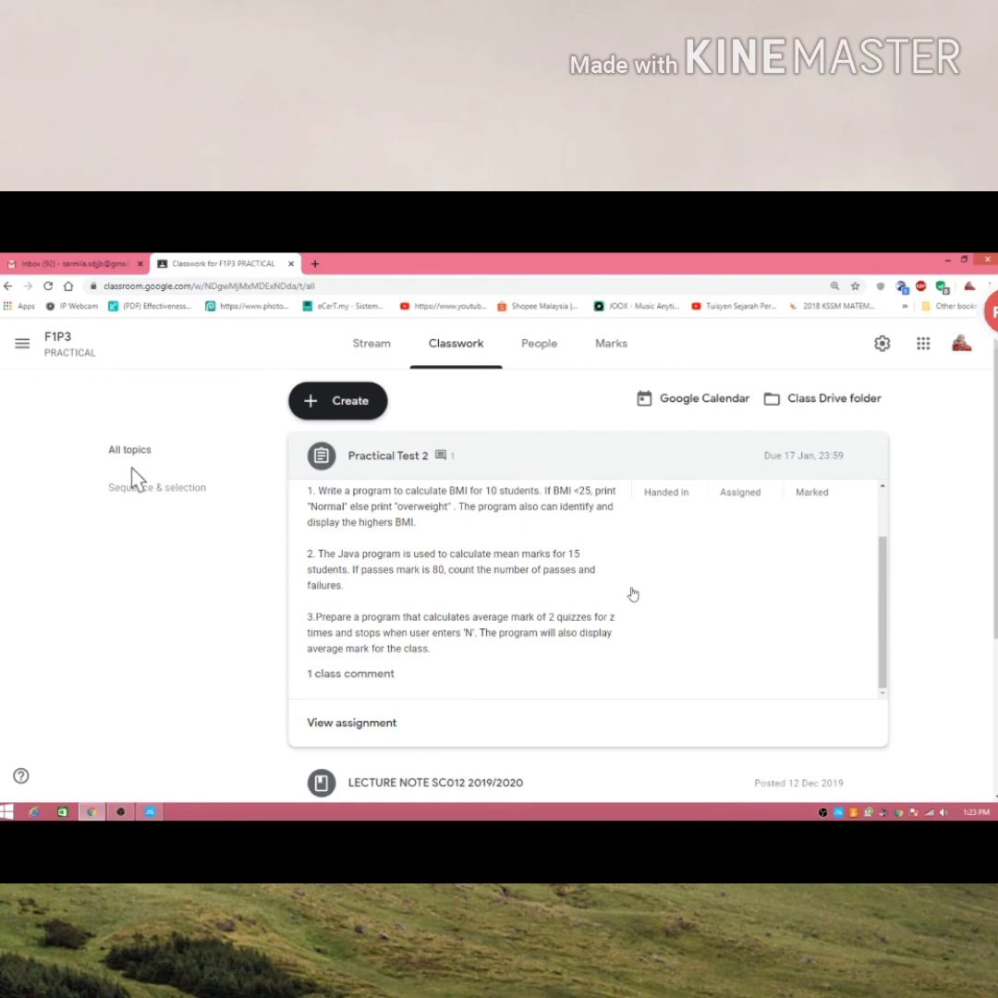
pyautogui.scroll(-2, 885, 673)
pyautogui.scroll(-2, 886, 673)
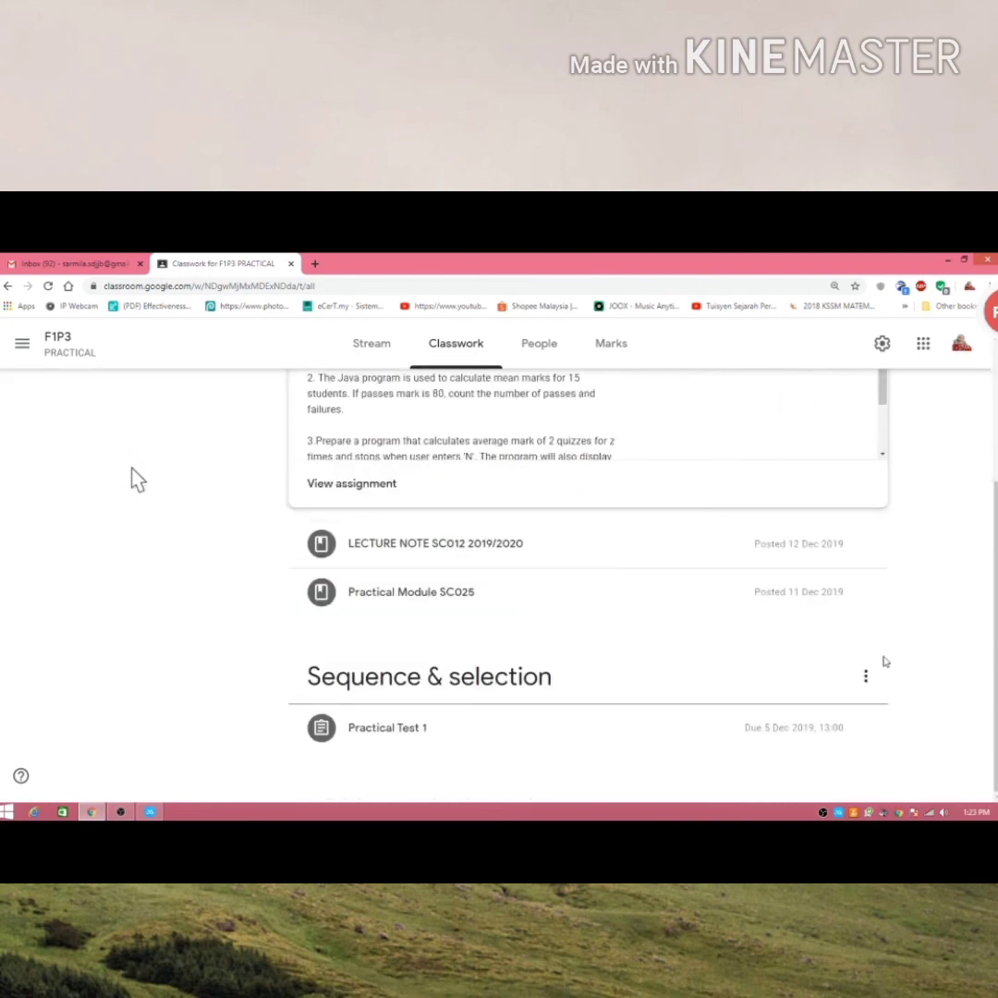
pyautogui.click(401, 727)
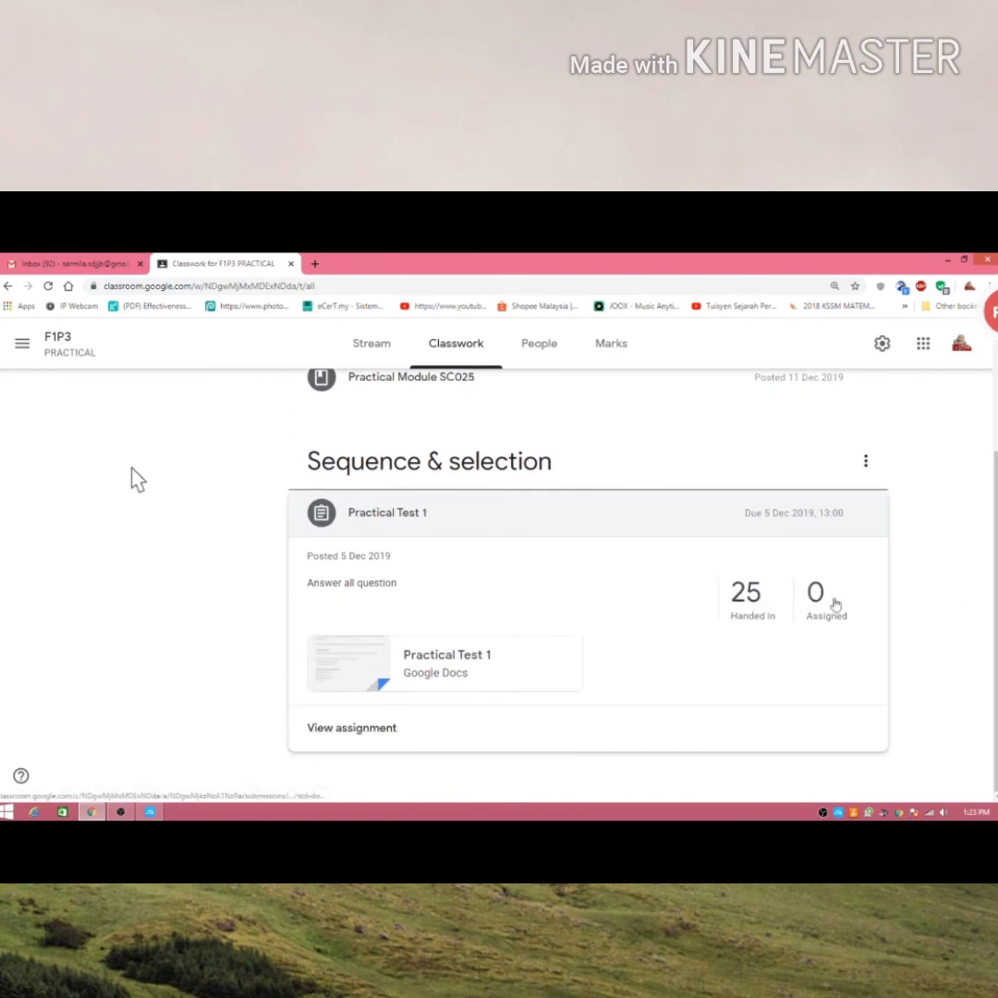
pyautogui.scroll(3, 815, 611)
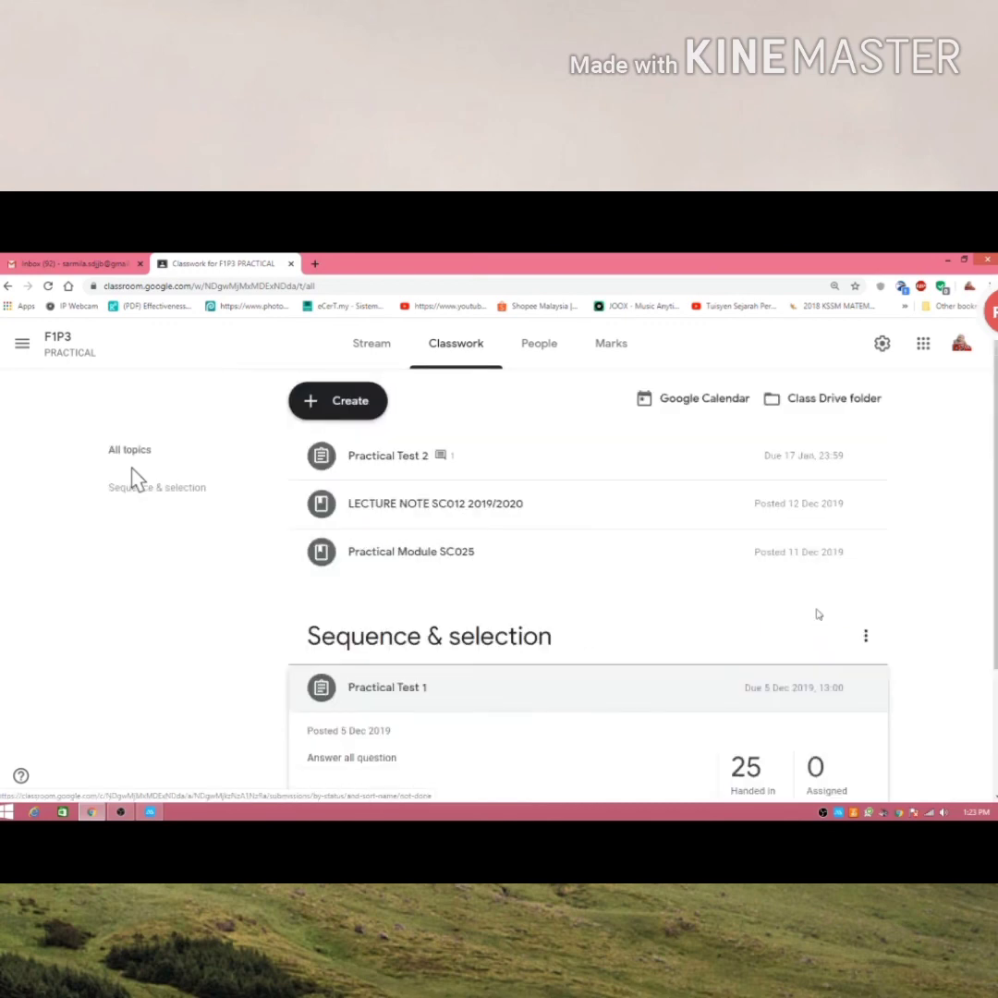
# Expand Practical Test 2 again and view the full assignment with its student work
pyautogui.click(422, 459)
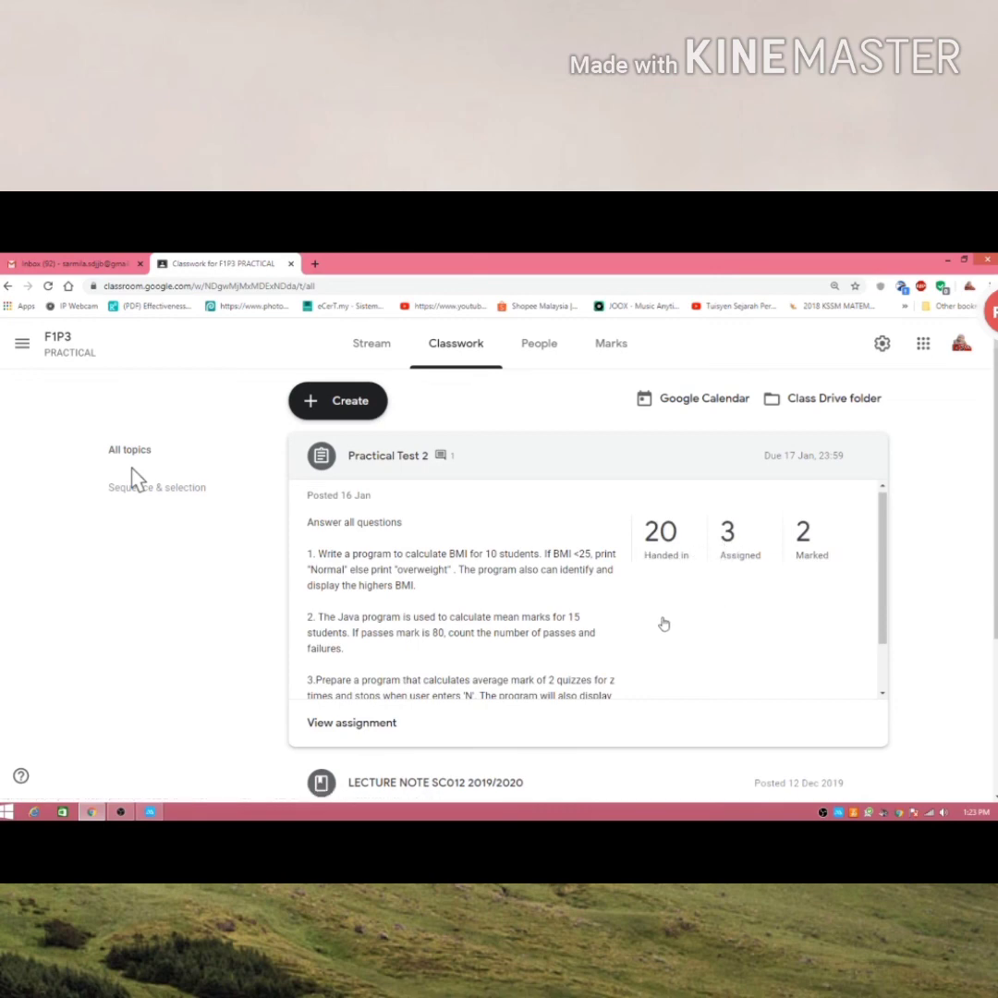
pyautogui.scroll(-1, 663, 624)
pyautogui.scroll(1, 662, 624)
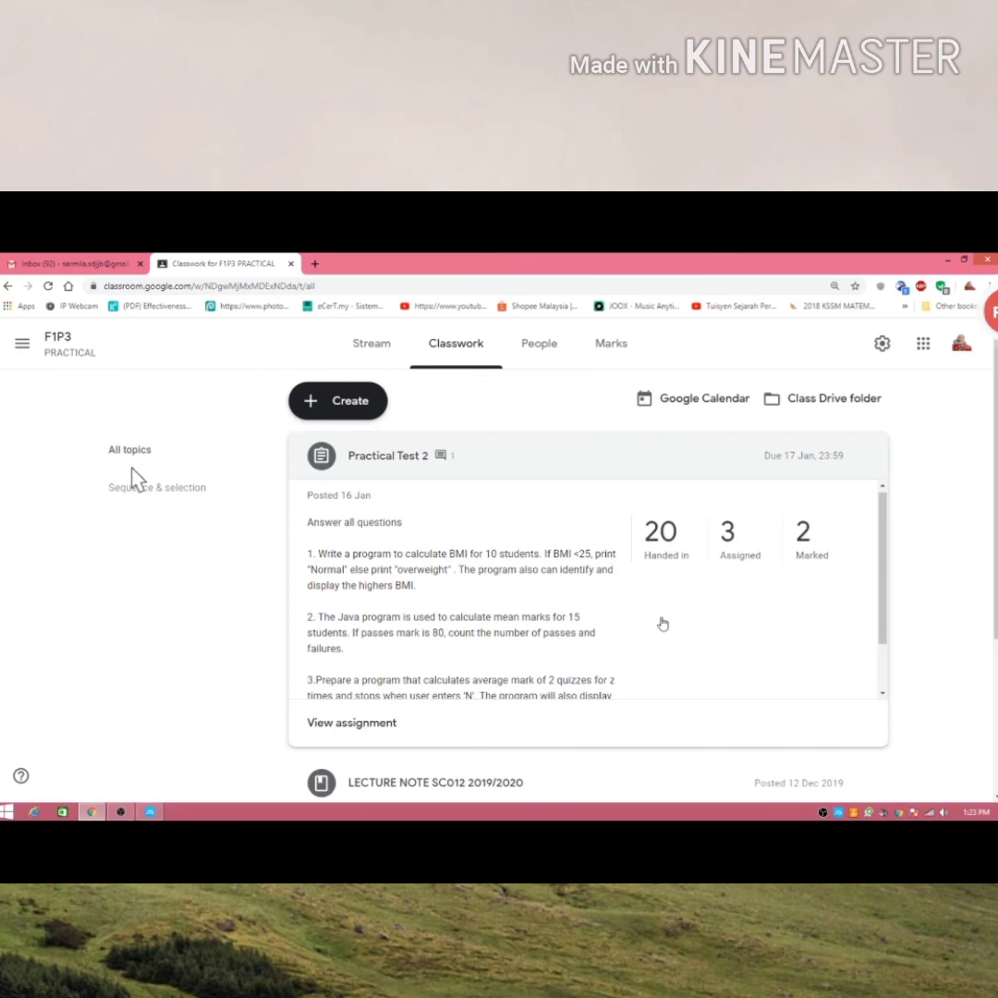
pyautogui.click(351, 726)
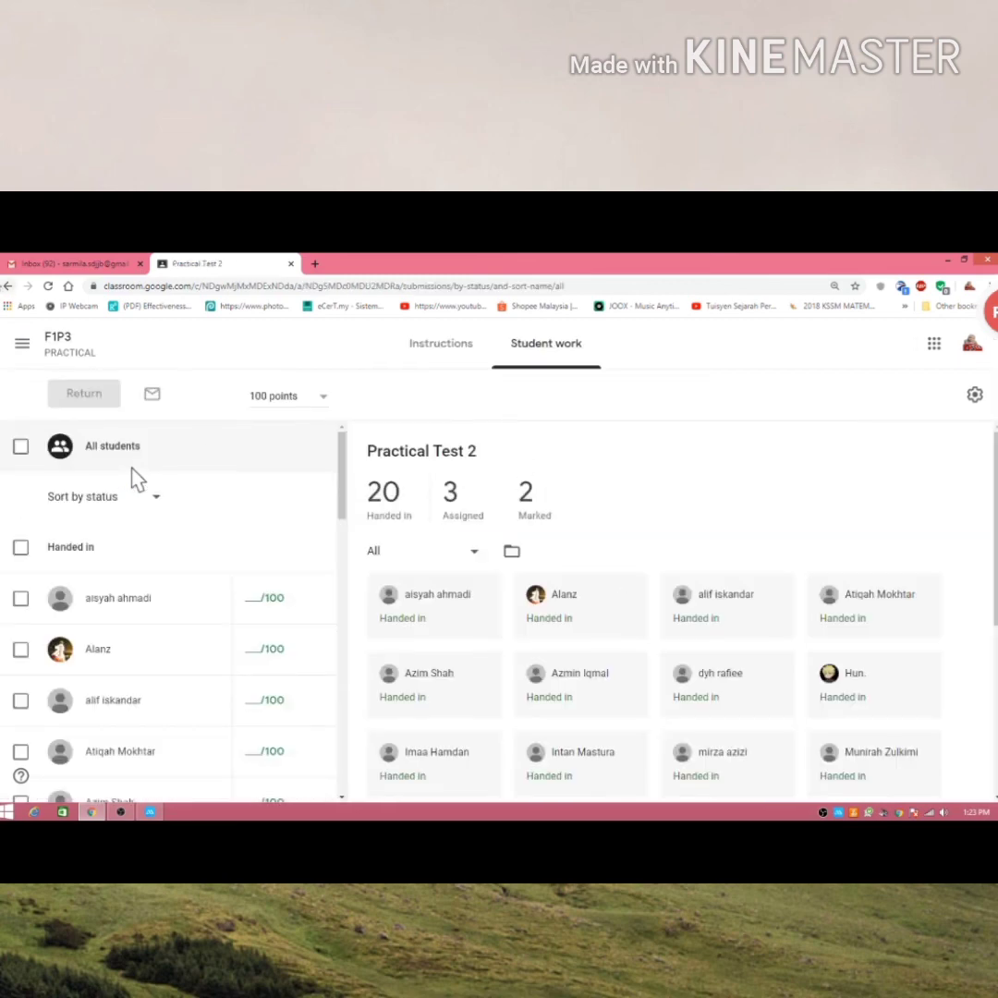
# Go back to the F1P3 class stream and look through its recent posts and attachments
pyautogui.click(8, 286)
pyautogui.click(8, 287)
pyautogui.scroll(-3, 489, 499)
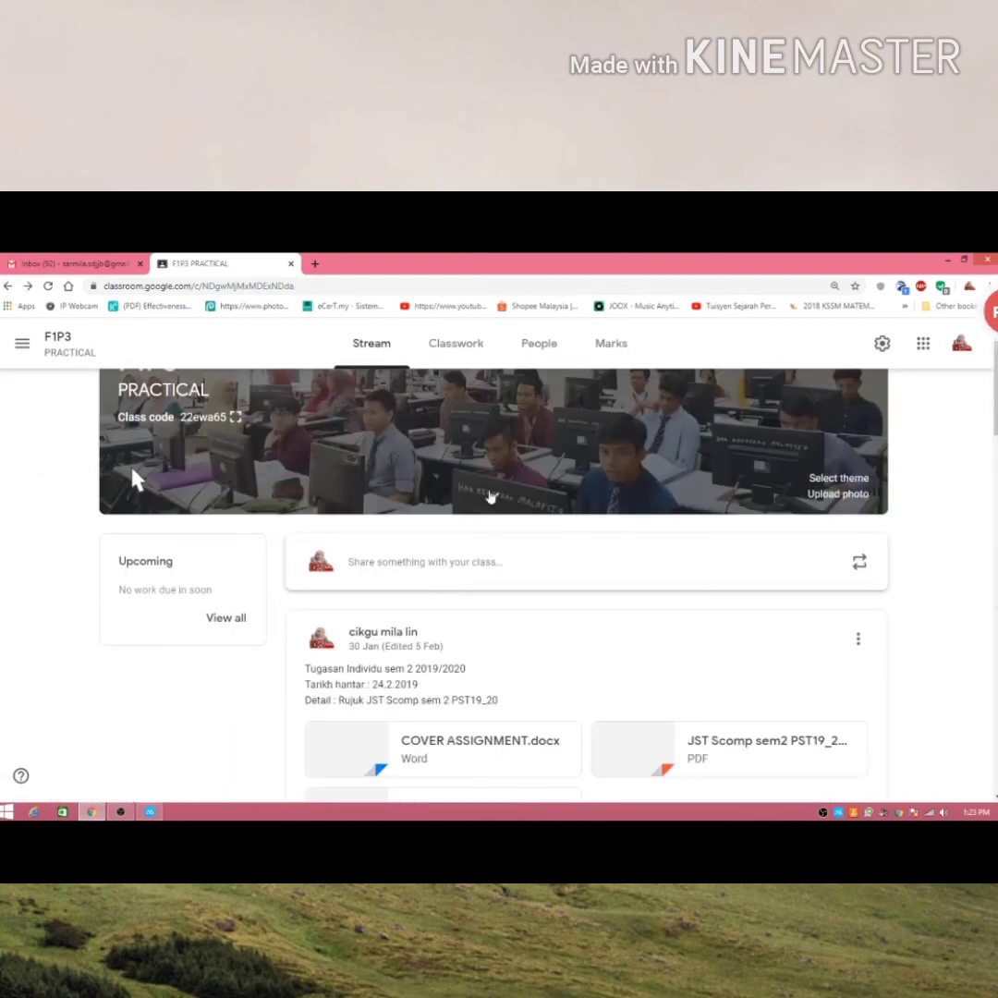
pyautogui.scroll(3, 475, 481)
pyautogui.scroll(-4, 480, 494)
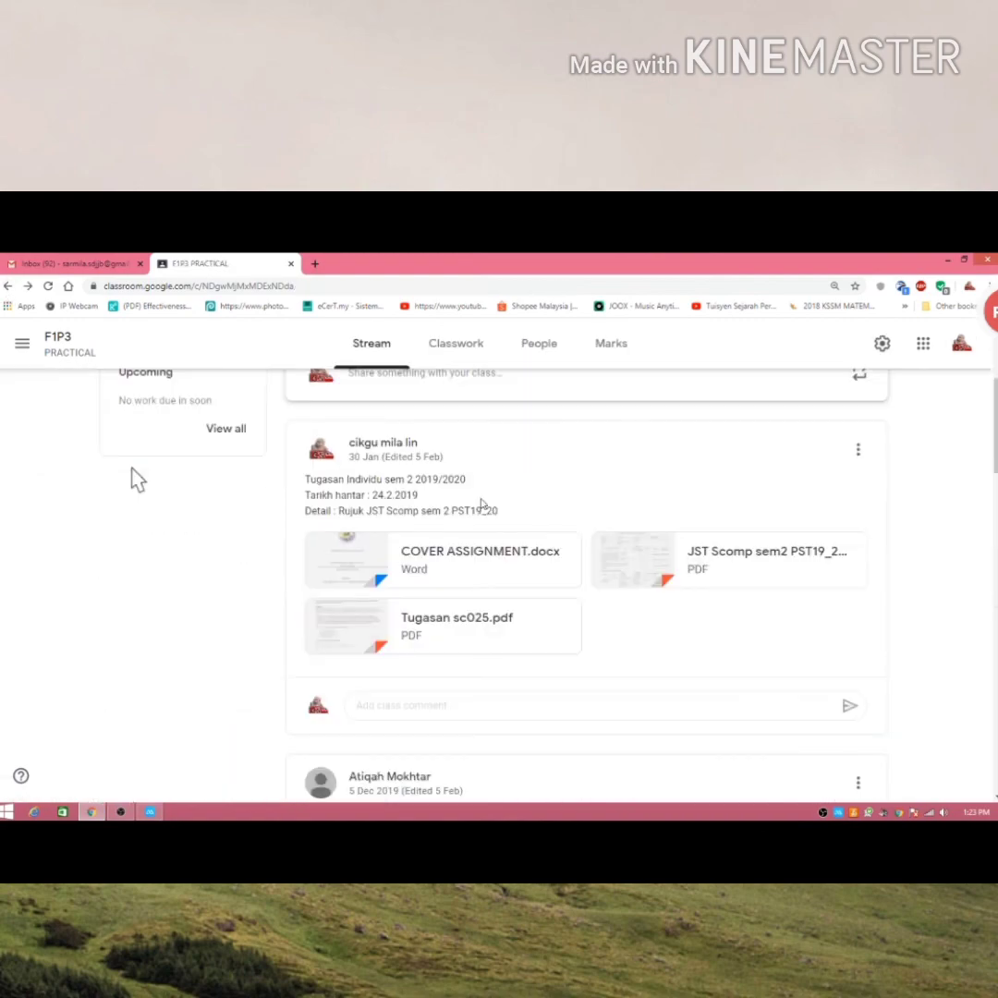
# Reopen Practical Test 2 from the classwork and look through the students' handed-in work and mark list
pyautogui.click(459, 345)
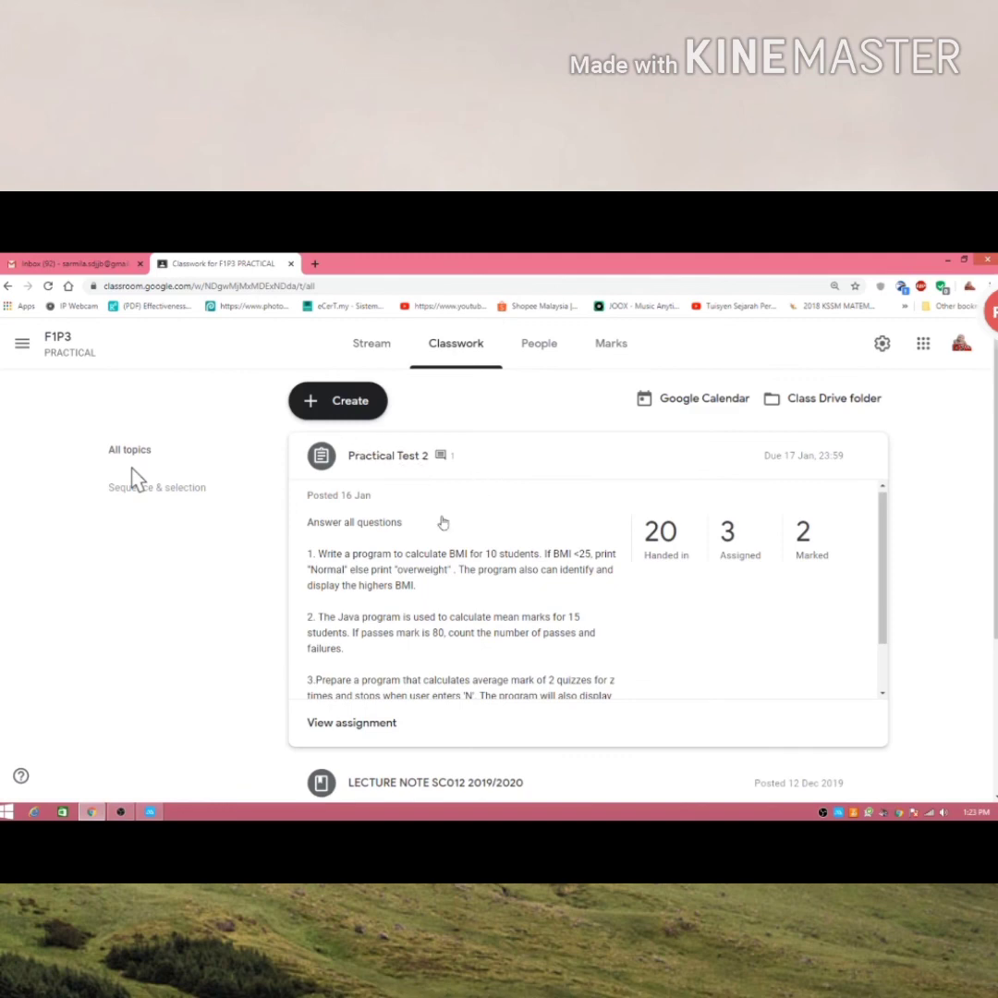
pyautogui.click(352, 723)
pyautogui.scroll(-1, 767, 580)
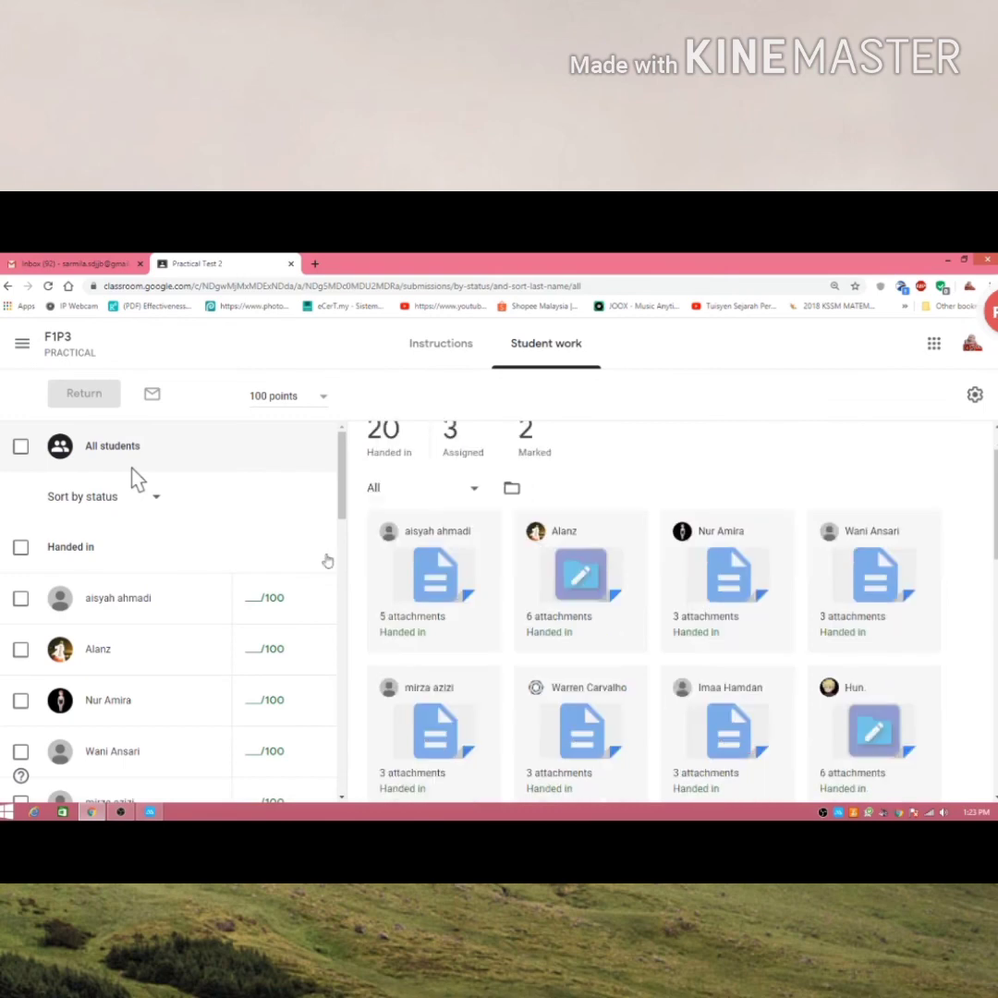
pyautogui.scroll(-3, 299, 583)
pyautogui.scroll(-3, 543, 643)
pyautogui.scroll(3, 543, 643)
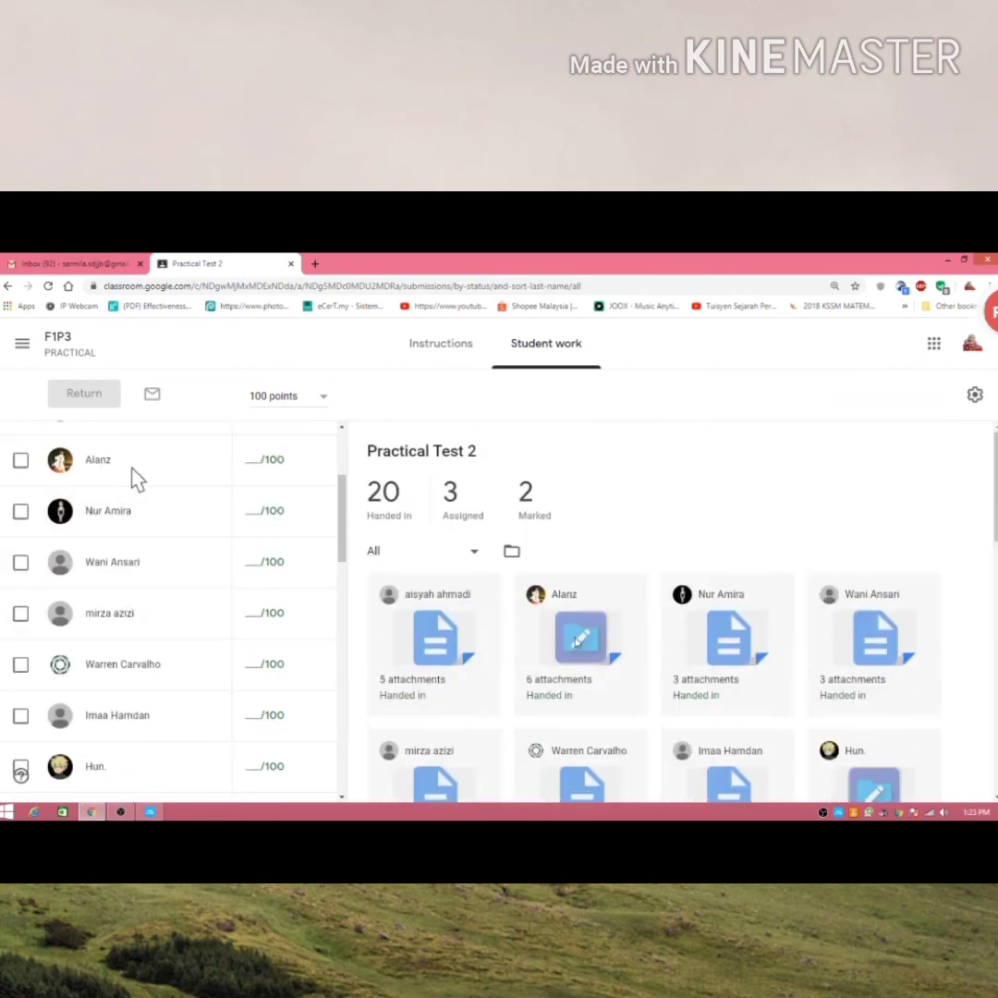
pyautogui.scroll(-1, 437, 578)
# Open the handed-in Practical Test 2 submission with 5 attachments and add the comment "syntax error" to Test2_BMI.java
pyautogui.click(437, 578)
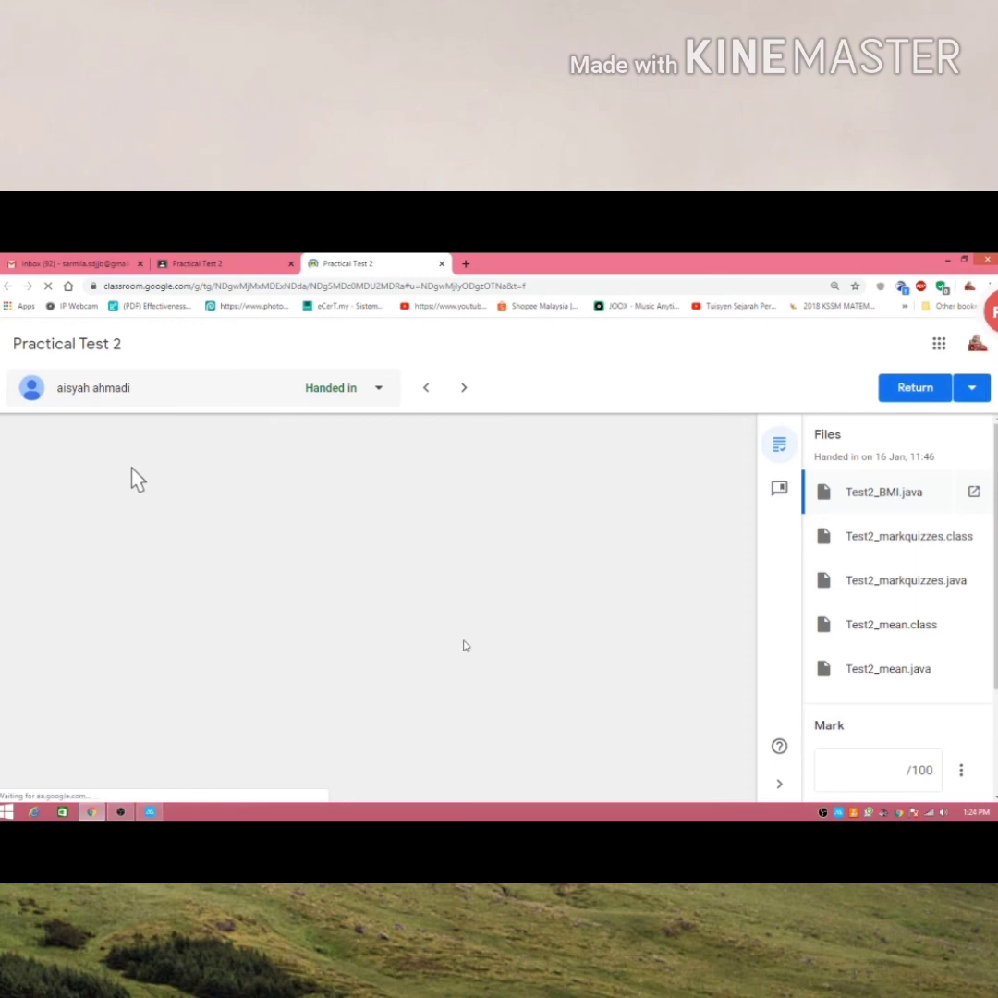
pyautogui.scroll(-2, 377, 586)
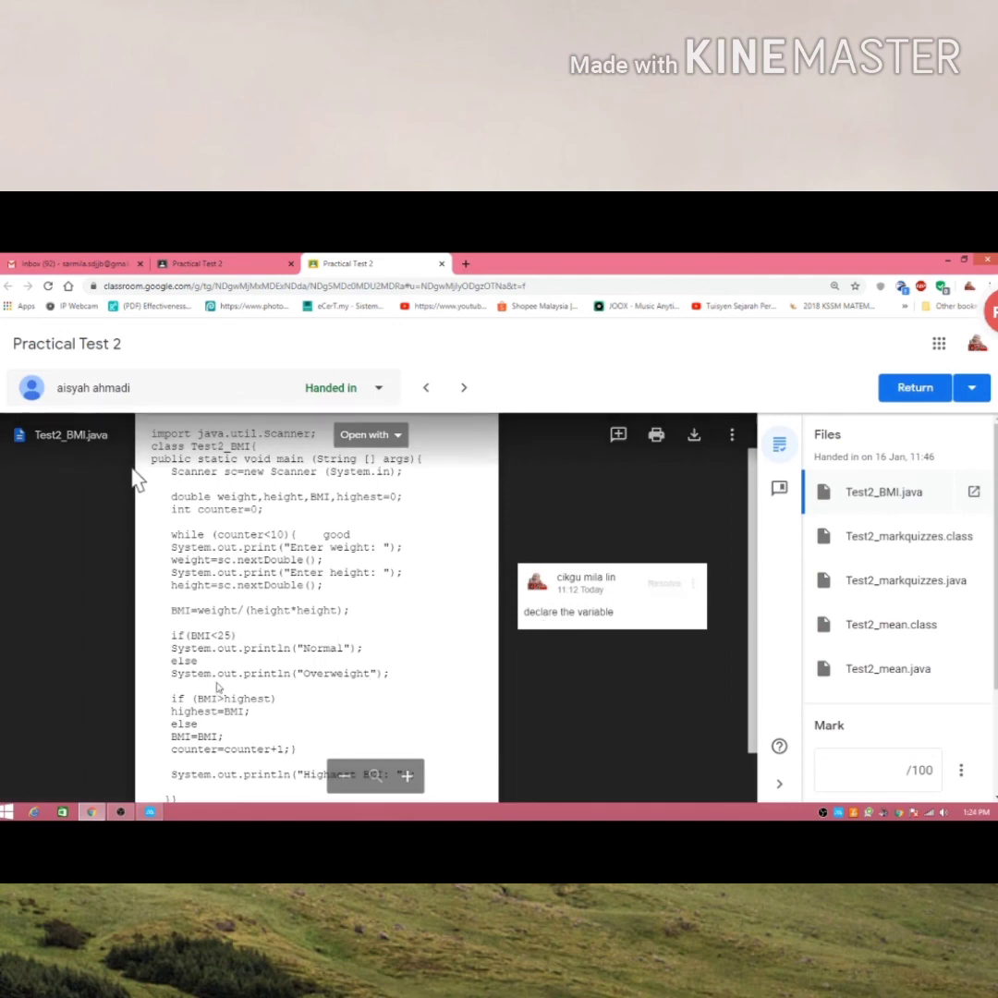
pyautogui.moveTo(218, 674); pyautogui.dragTo(390, 674)
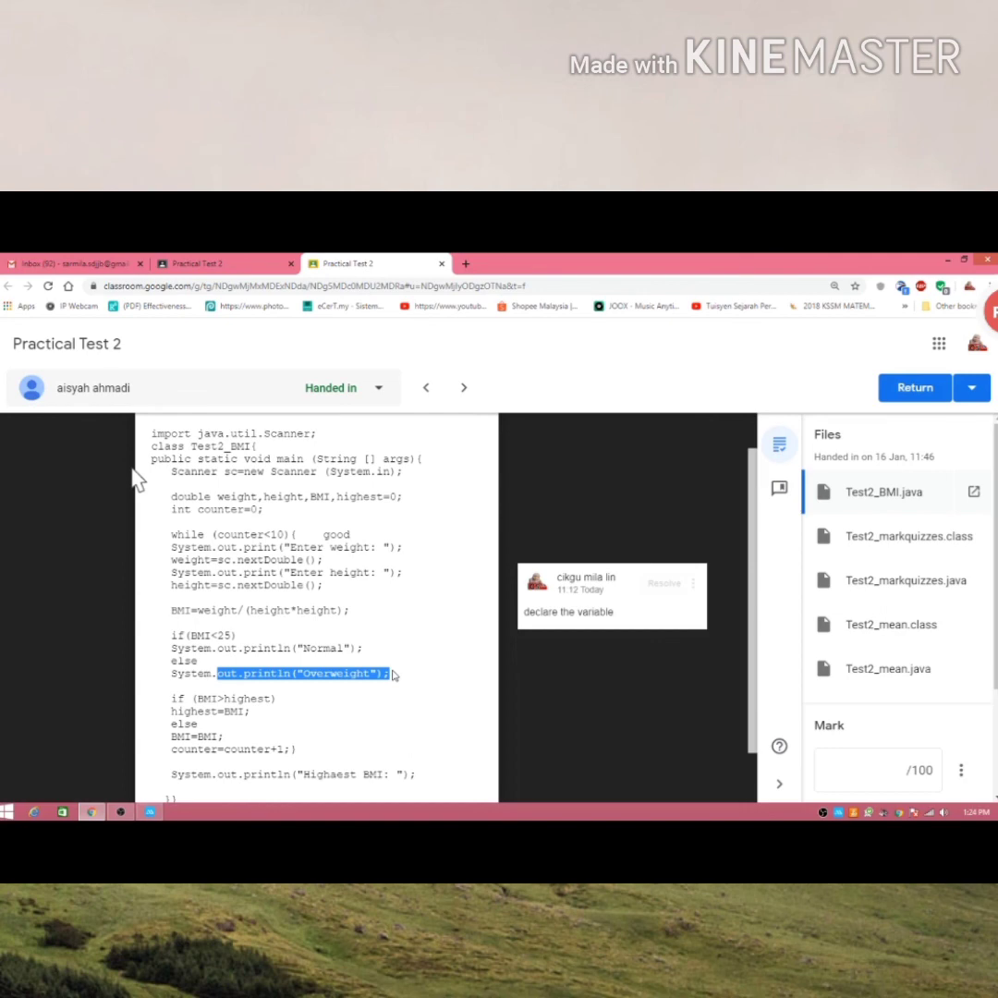
pyautogui.click(780, 487)
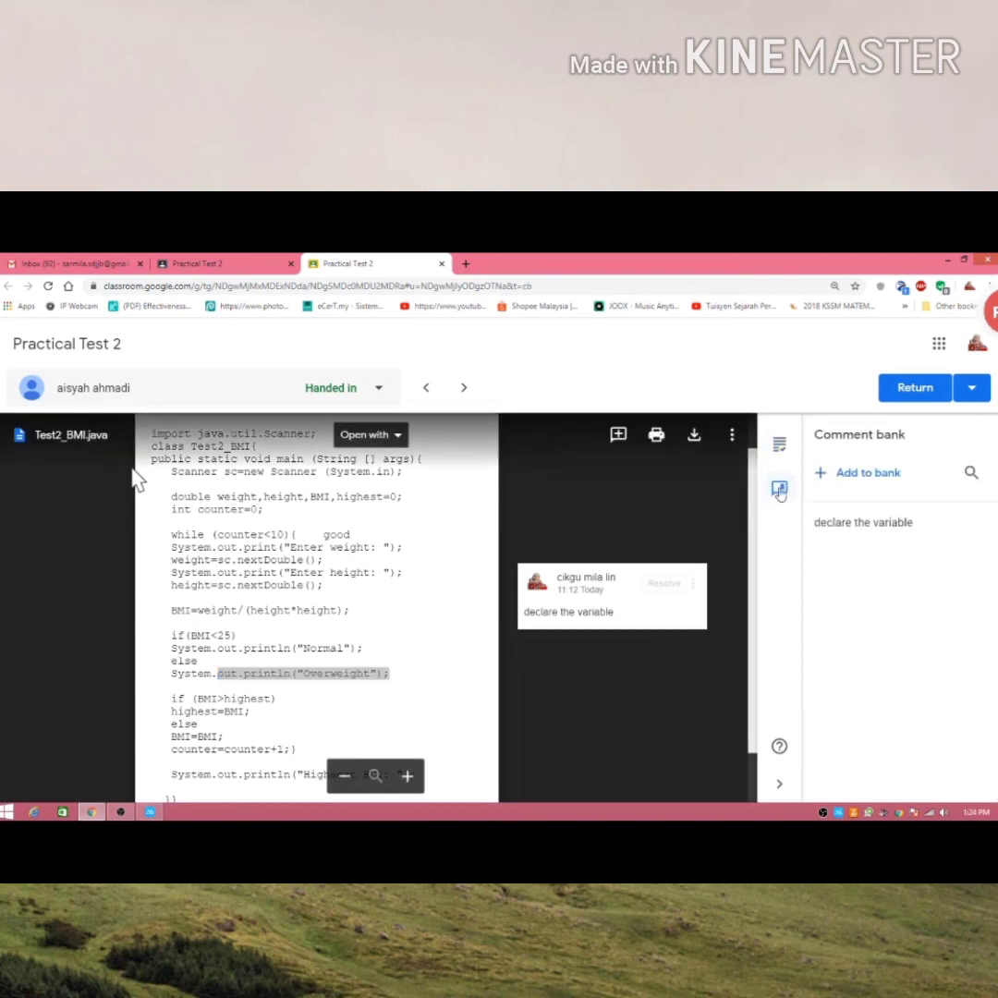
pyautogui.click(722, 521)
pyautogui.click(618, 435)
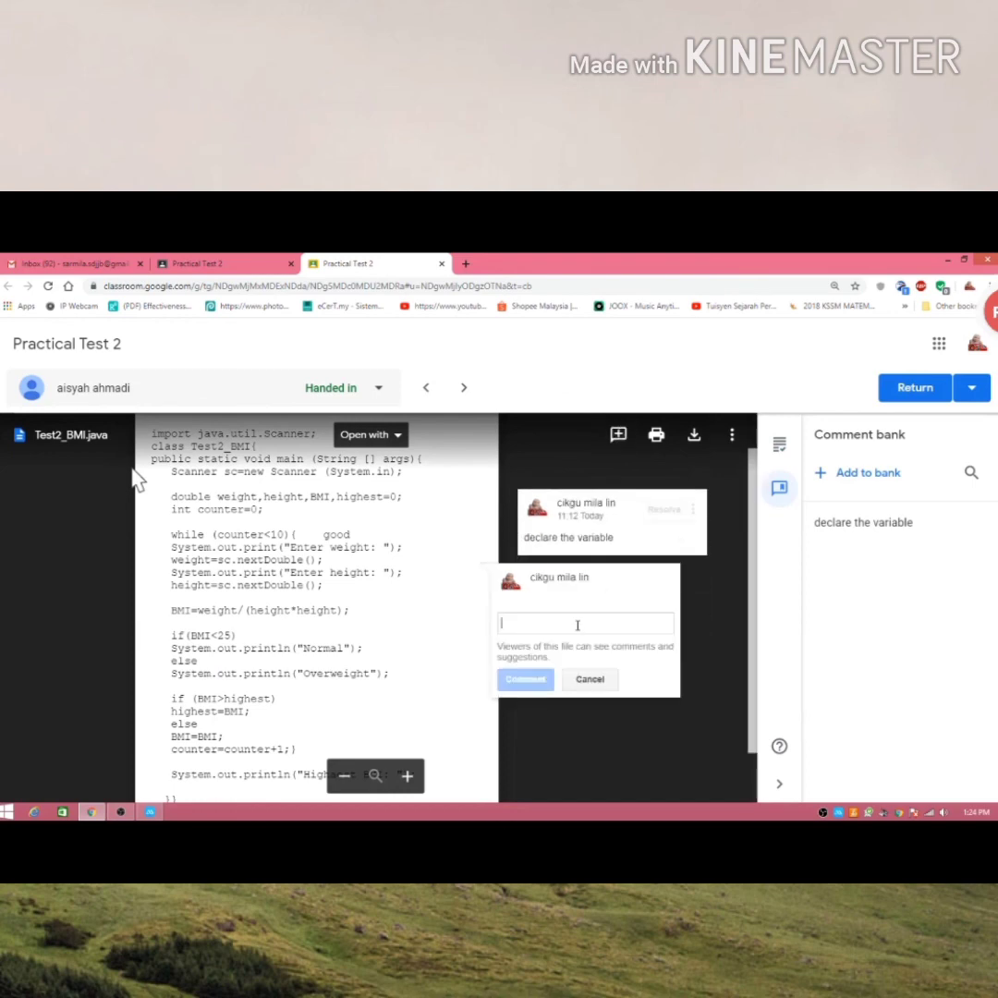
pyautogui.write('syntax e')
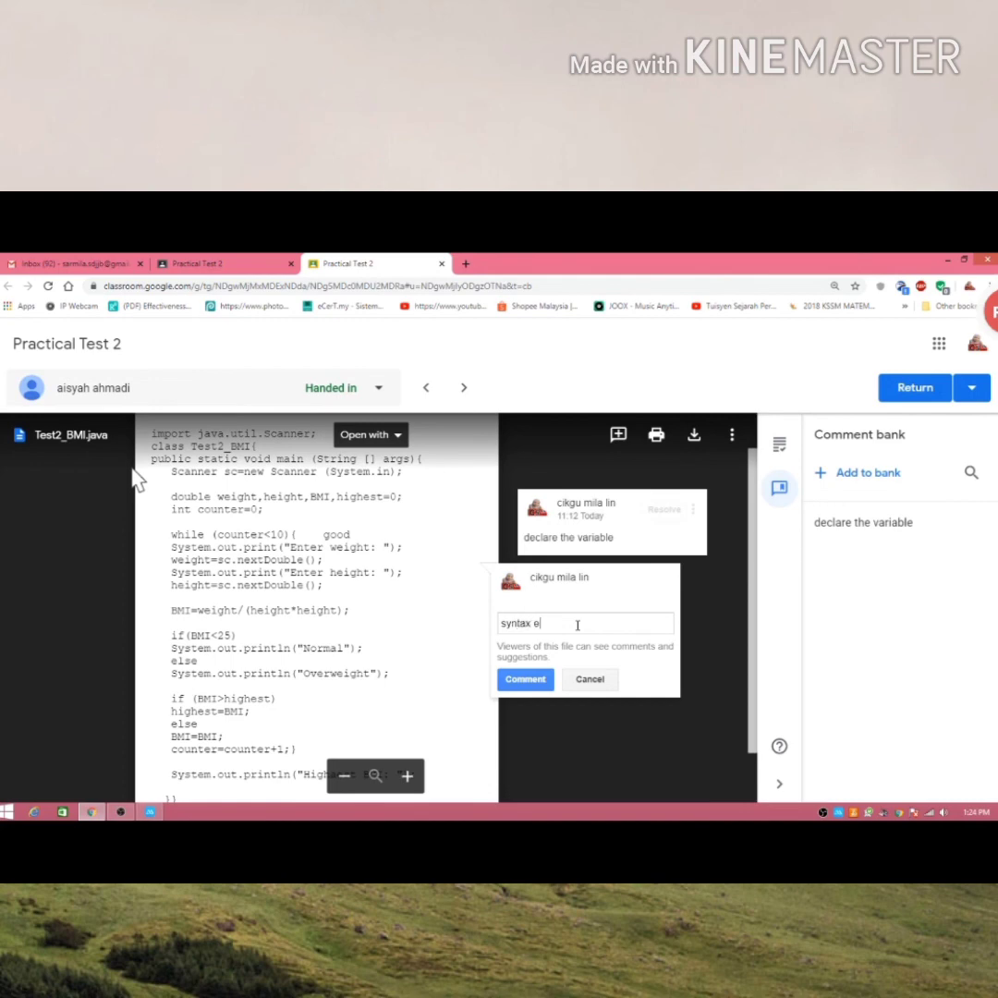
pyautogui.write('rror')
pyautogui.click(526, 679)
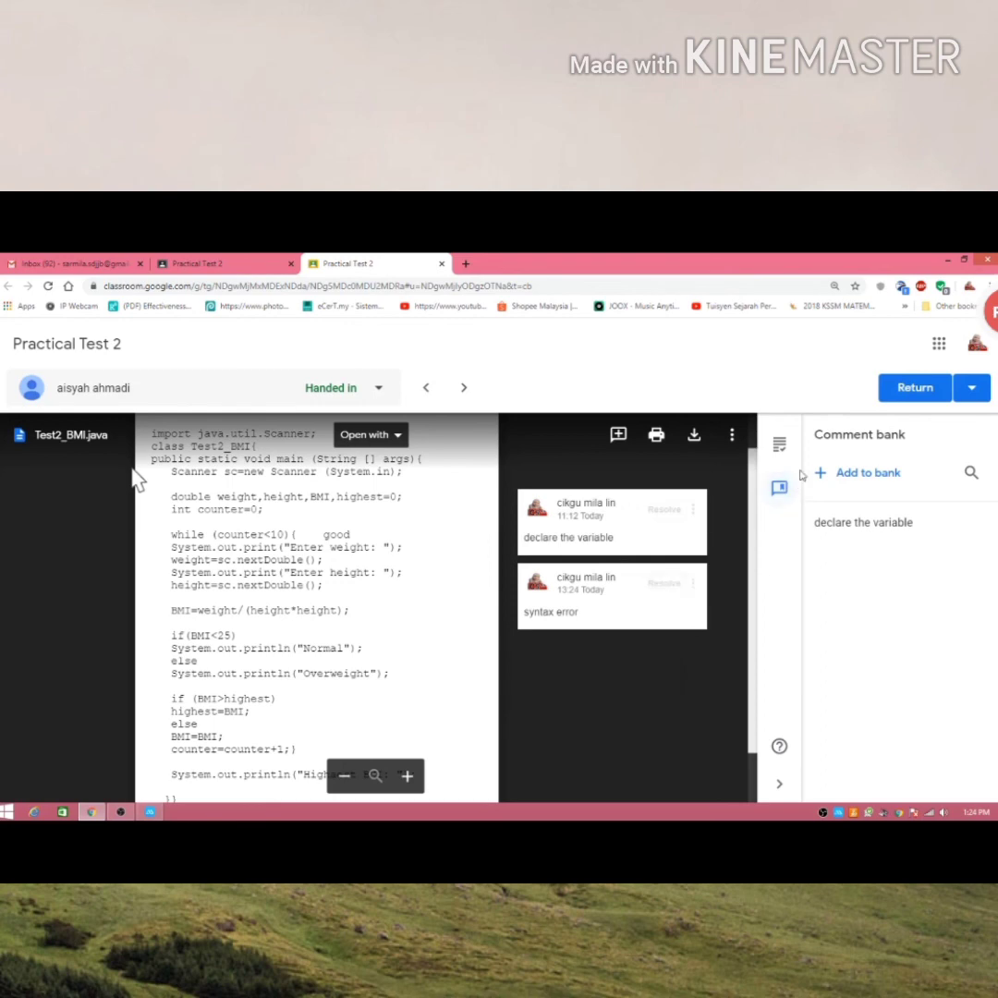
# Give the student's Practical Test 2 submission a mark of 80 out of 100
pyautogui.click(779, 445)
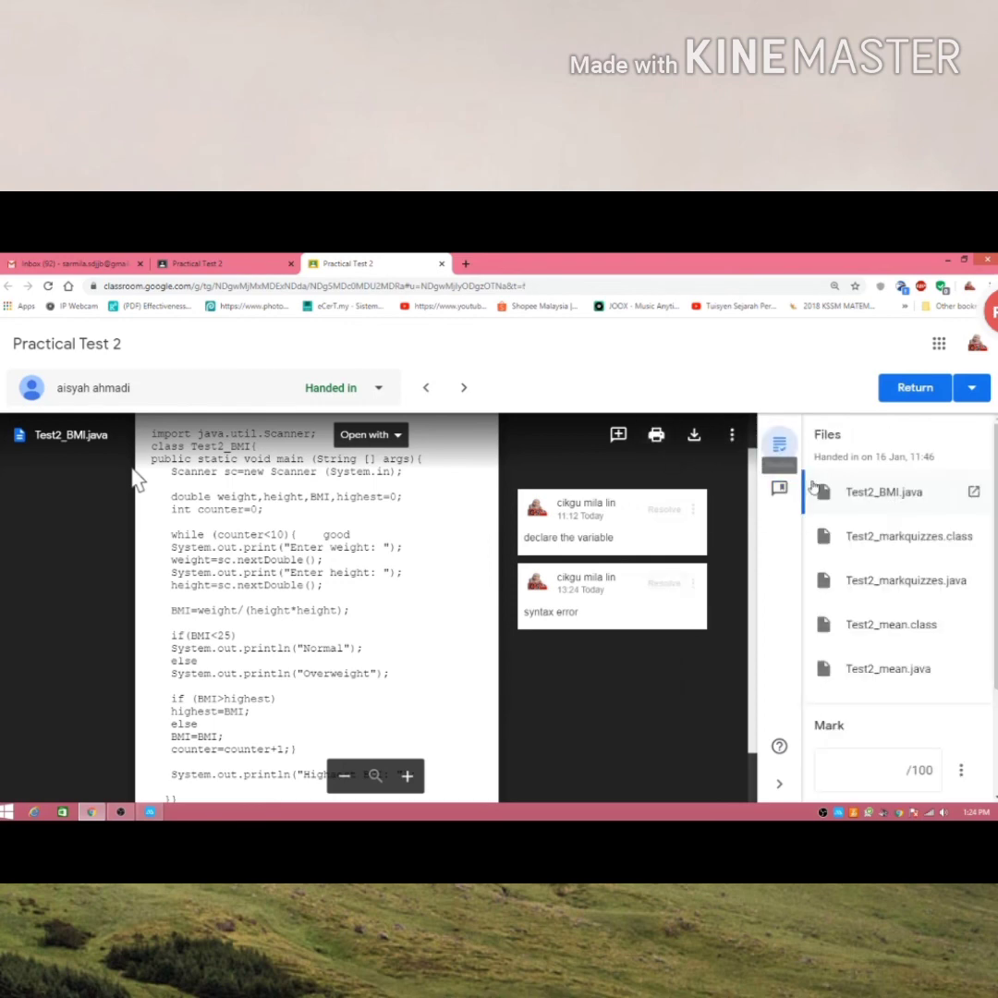
pyautogui.scroll(-1, 901, 702)
pyautogui.click(896, 706)
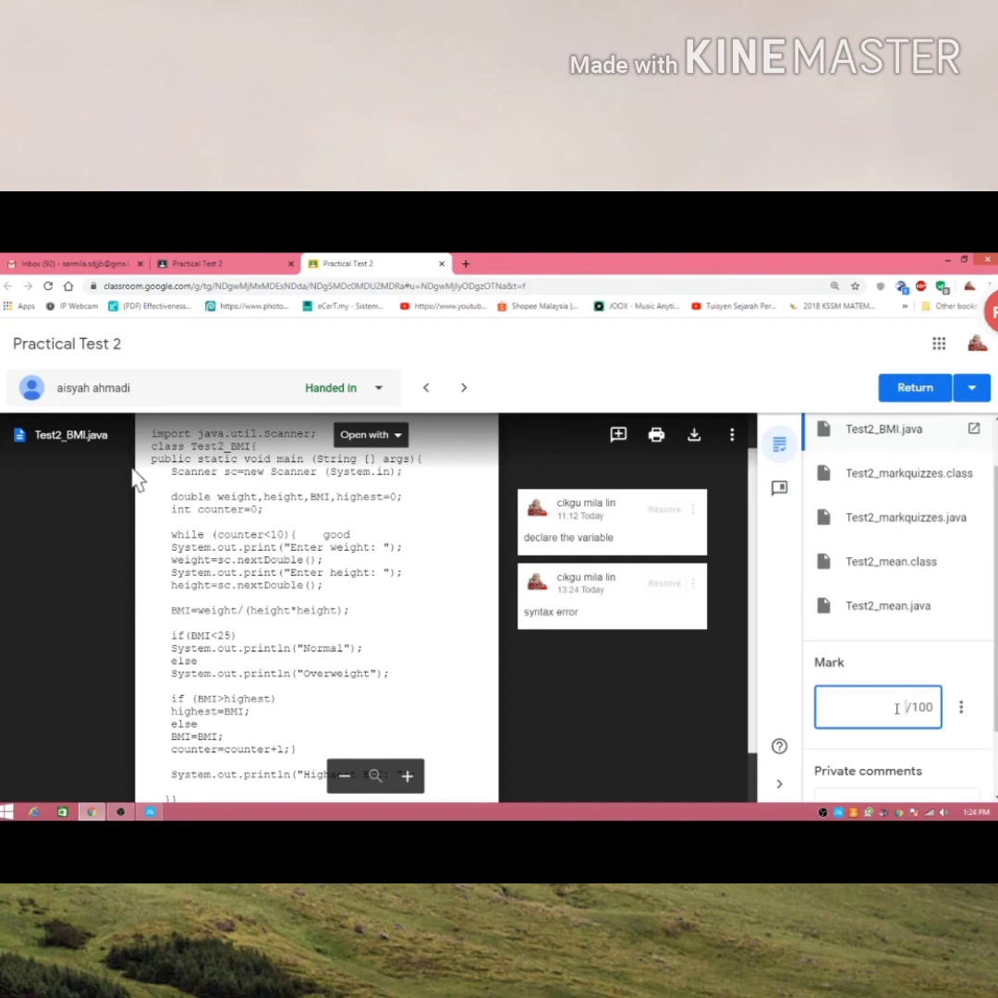
pyautogui.write('80')
# Post the private comment "improve...." on the student's submission
pyautogui.scroll(-1, 887, 704)
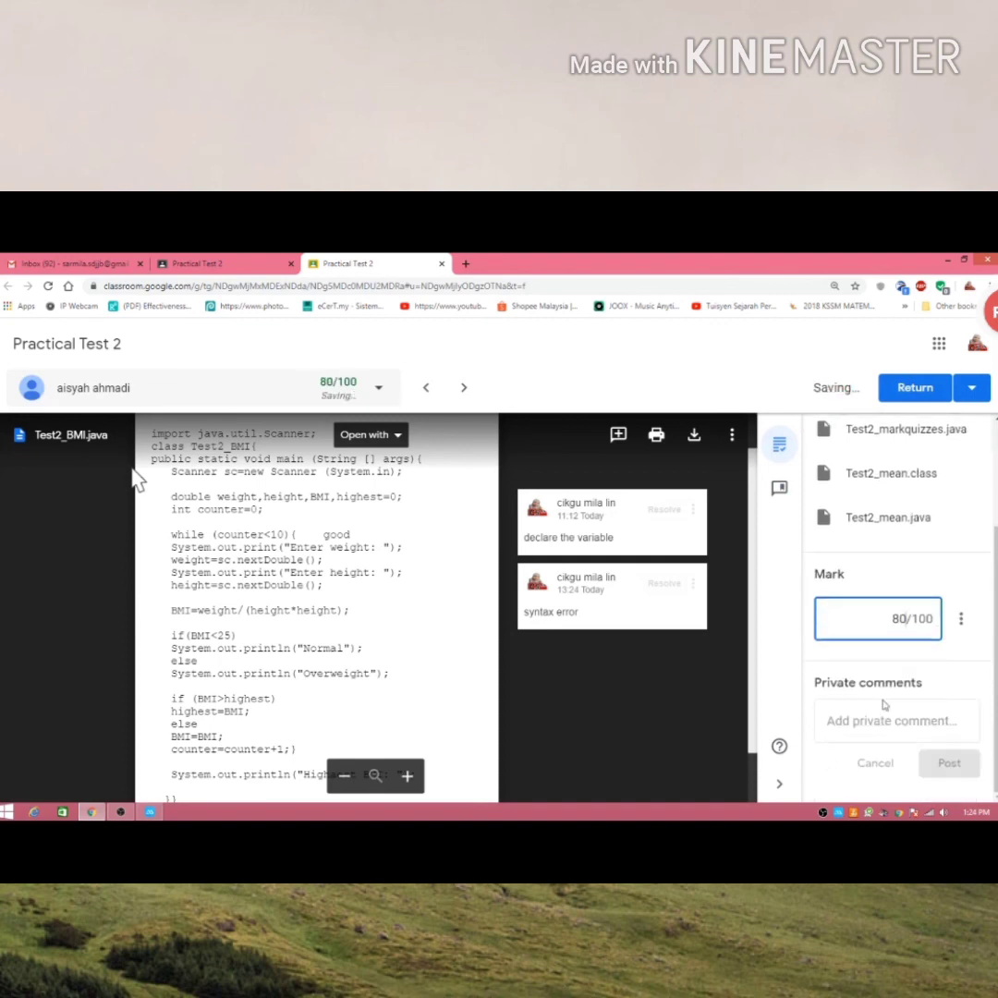
pyautogui.click(842, 722)
pyautogui.write('improve....')
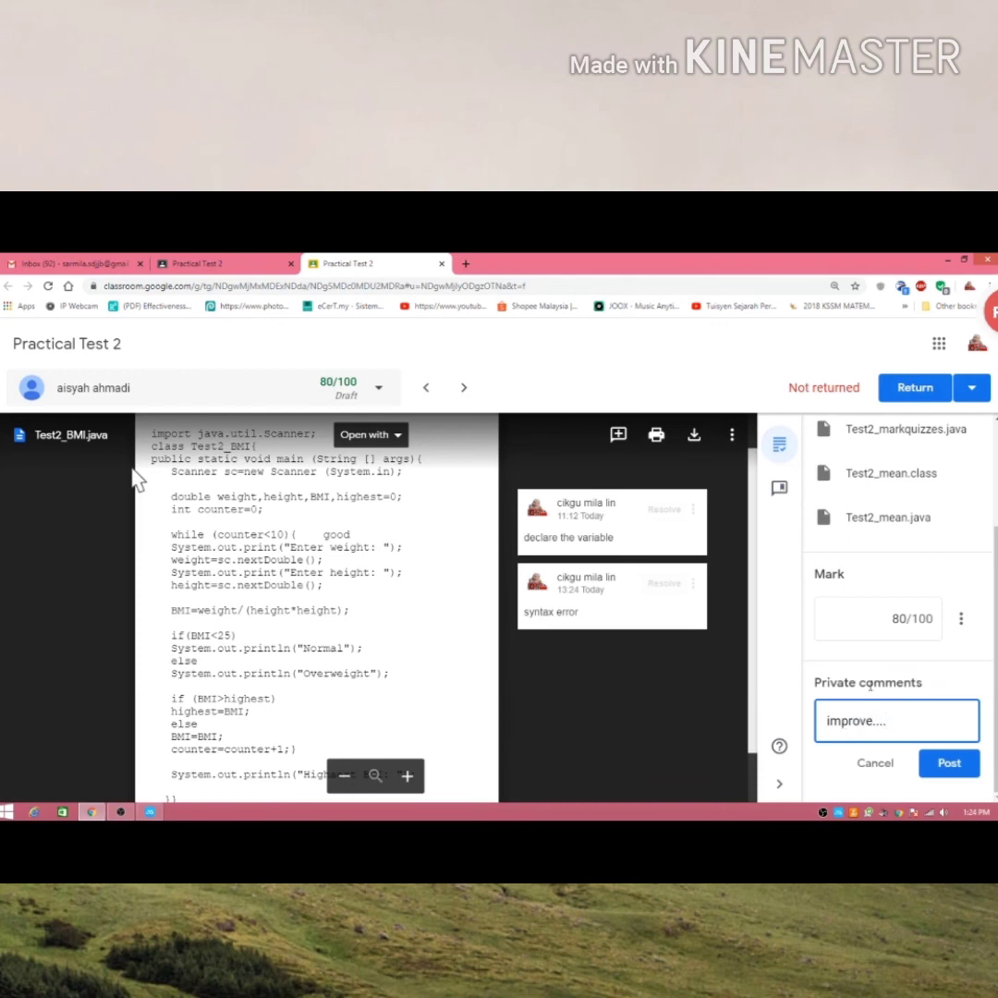
pyautogui.click(945, 764)
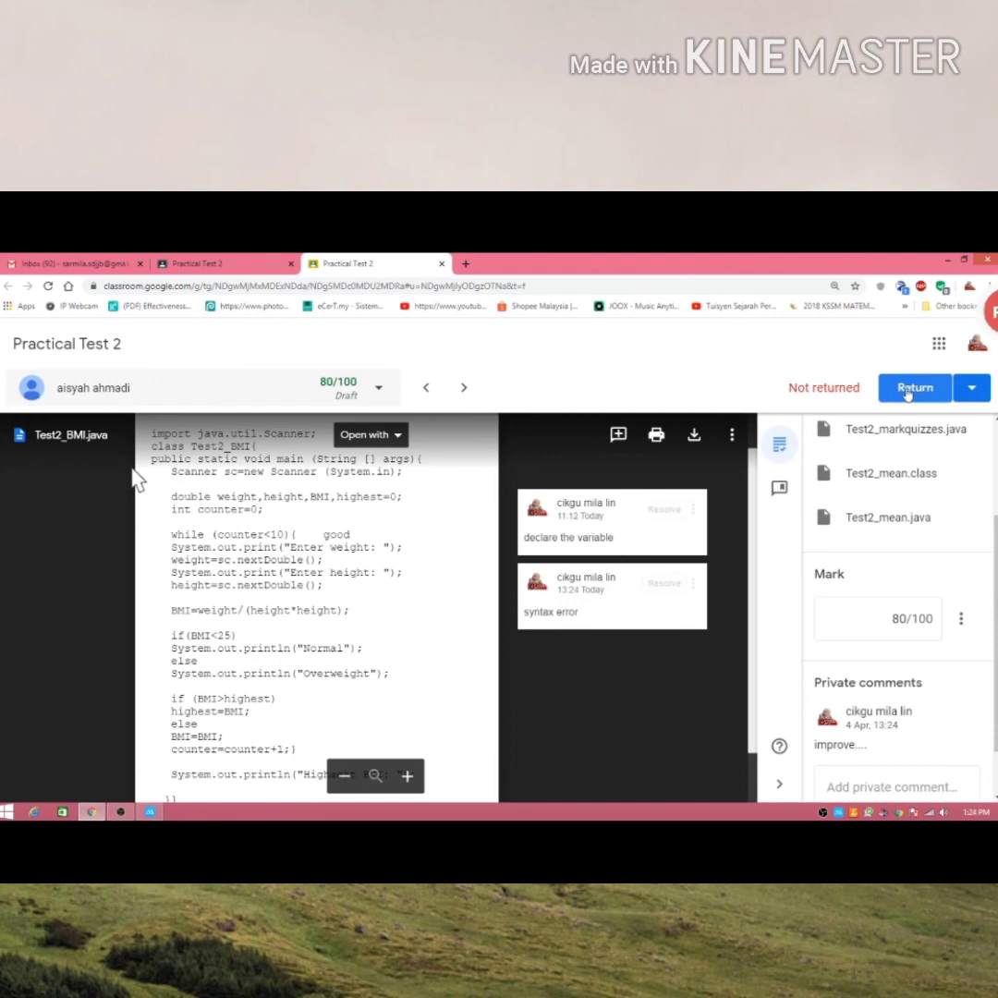
# Close the submission and check which students are listed as assigned and which as marked for Practical Test 2
pyautogui.scroll(-2, 856, 528)
pyautogui.scroll(-2, 377, 503)
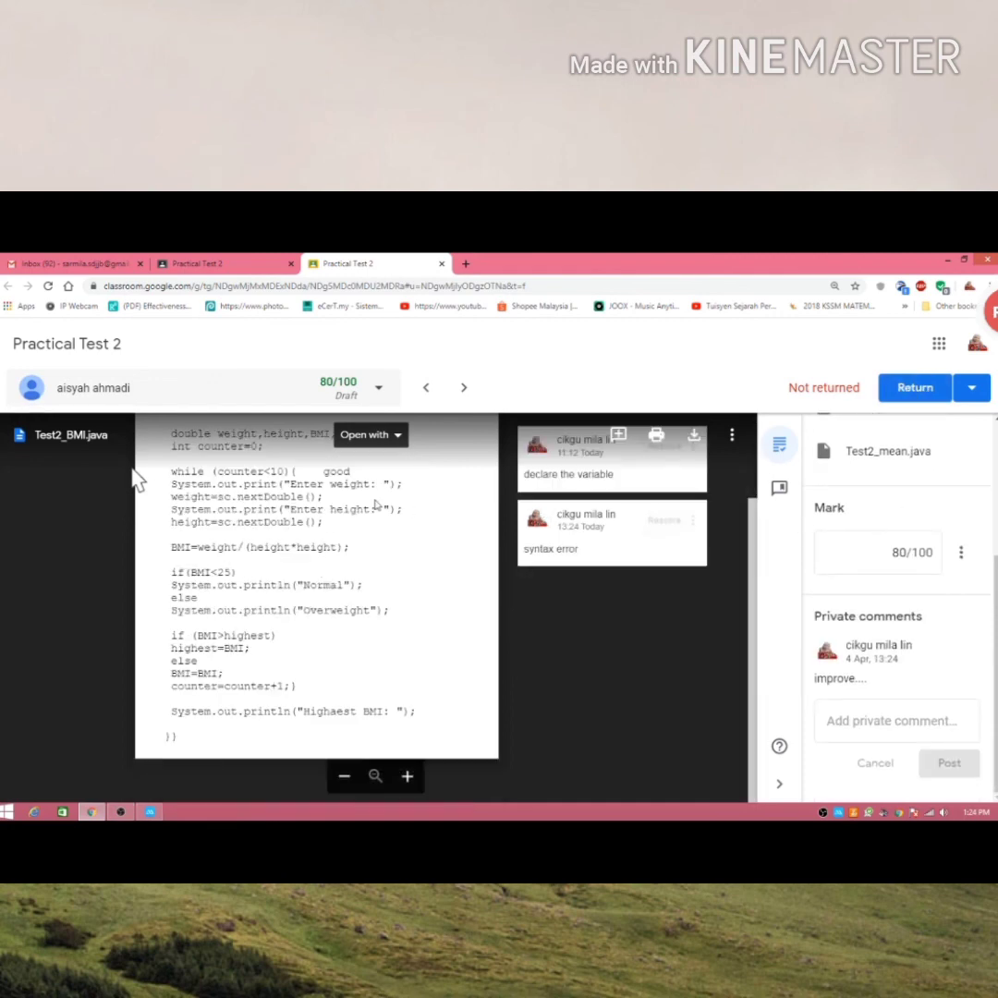
pyautogui.click(442, 265)
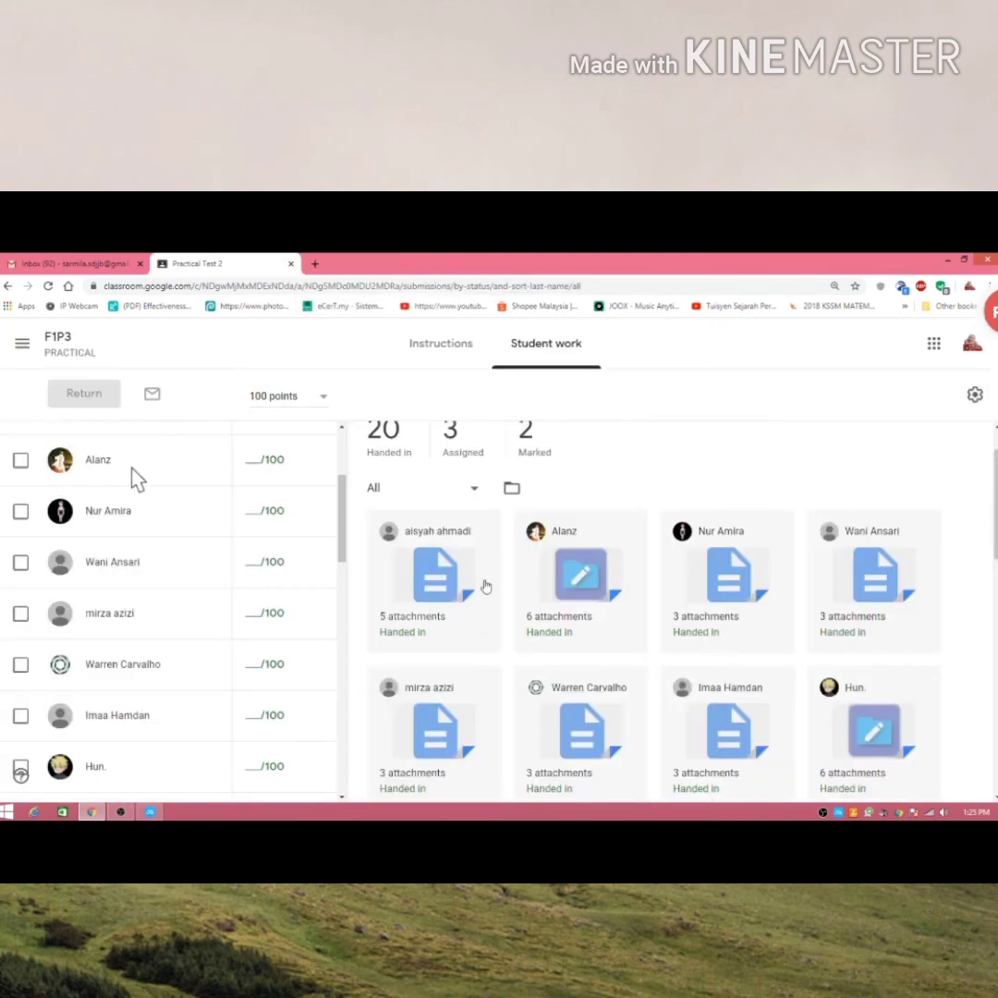
pyautogui.click(465, 514)
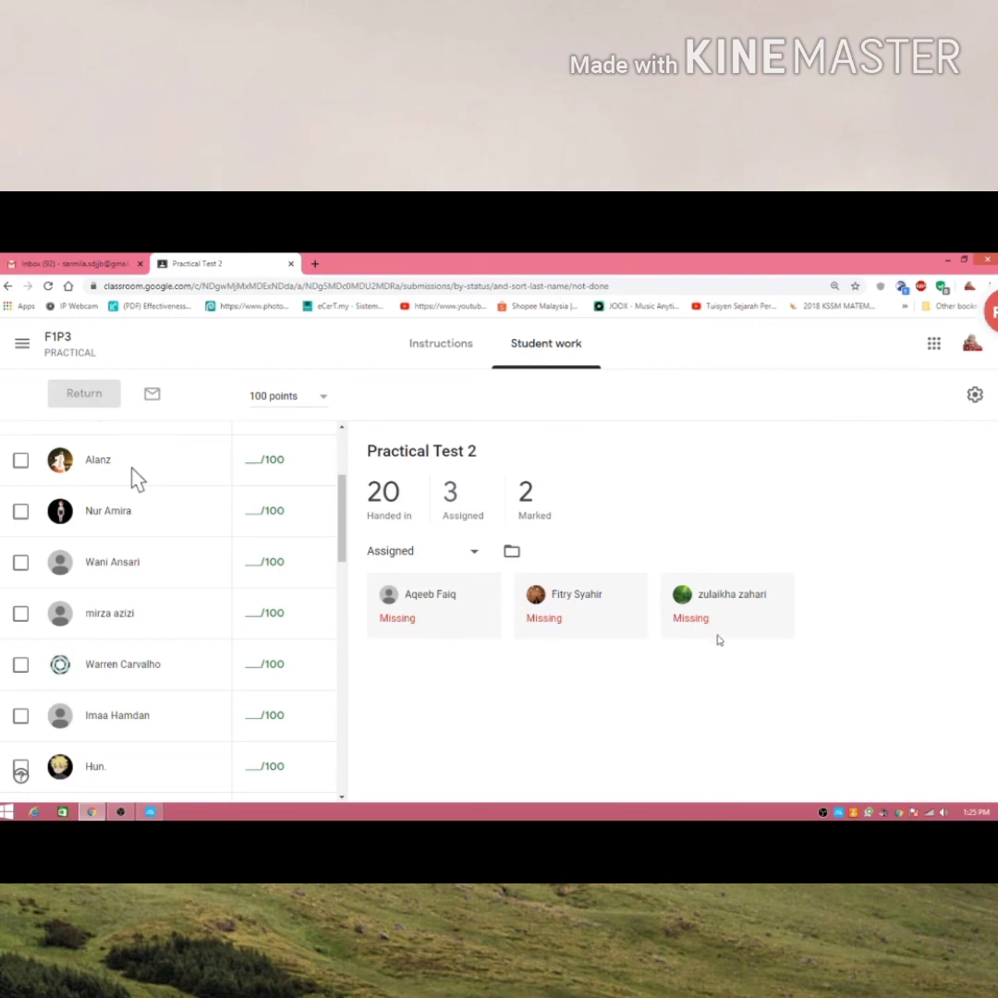
pyautogui.click(527, 513)
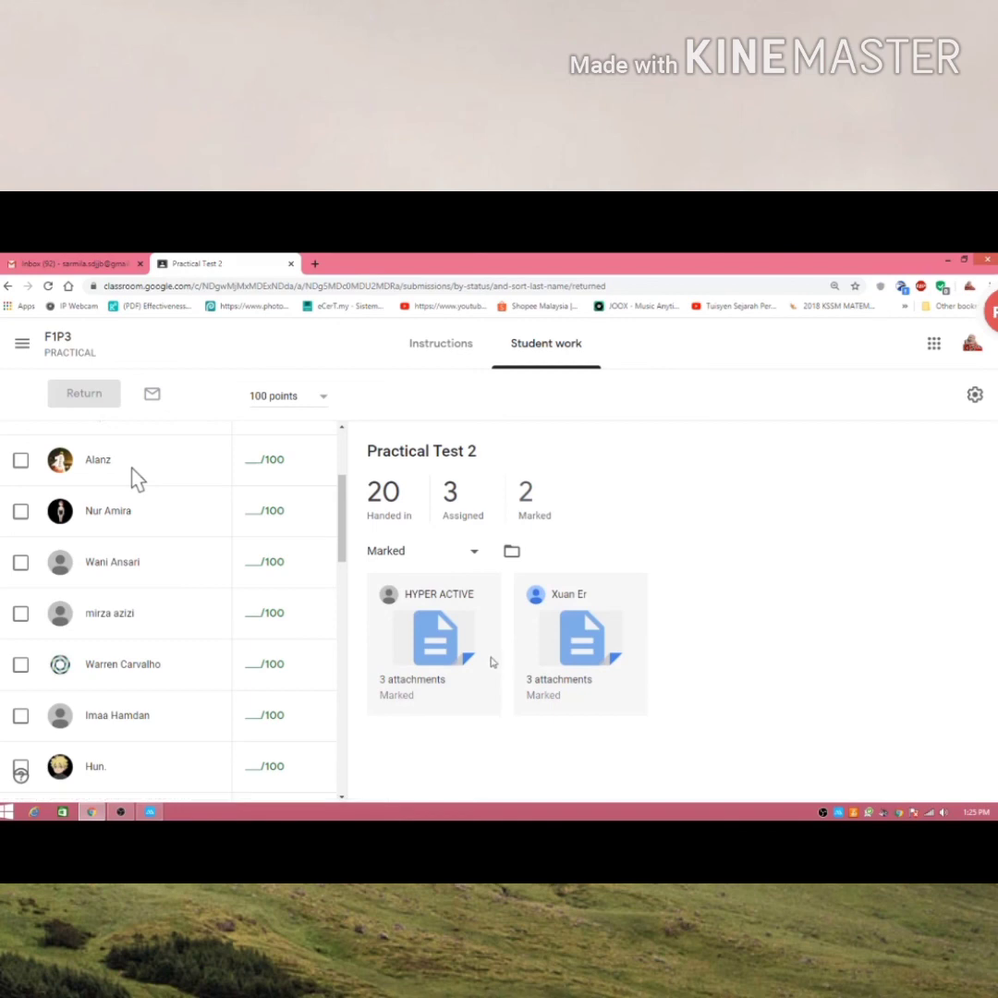
pyautogui.click(453, 520)
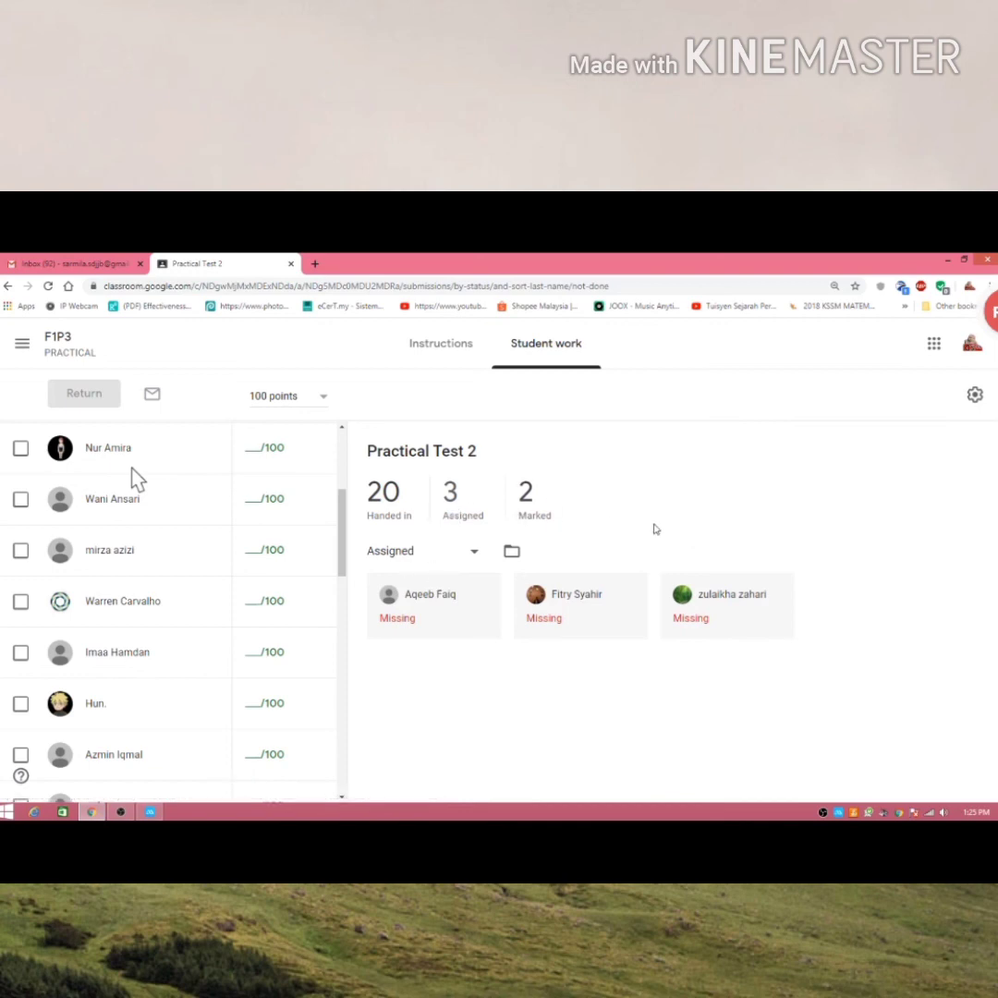
# Switch to the class "3 mawarberduri" and look through the posts in its stream
pyautogui.click(22, 343)
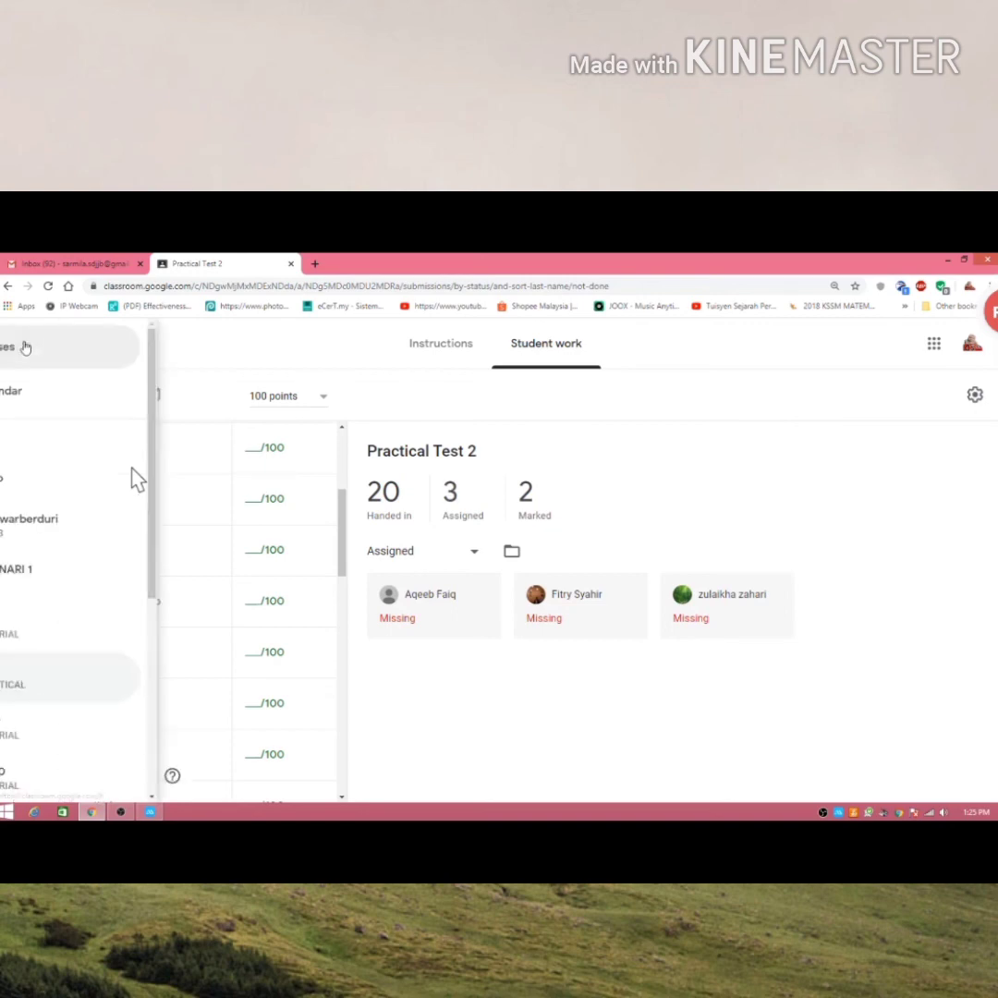
pyautogui.click(81, 525)
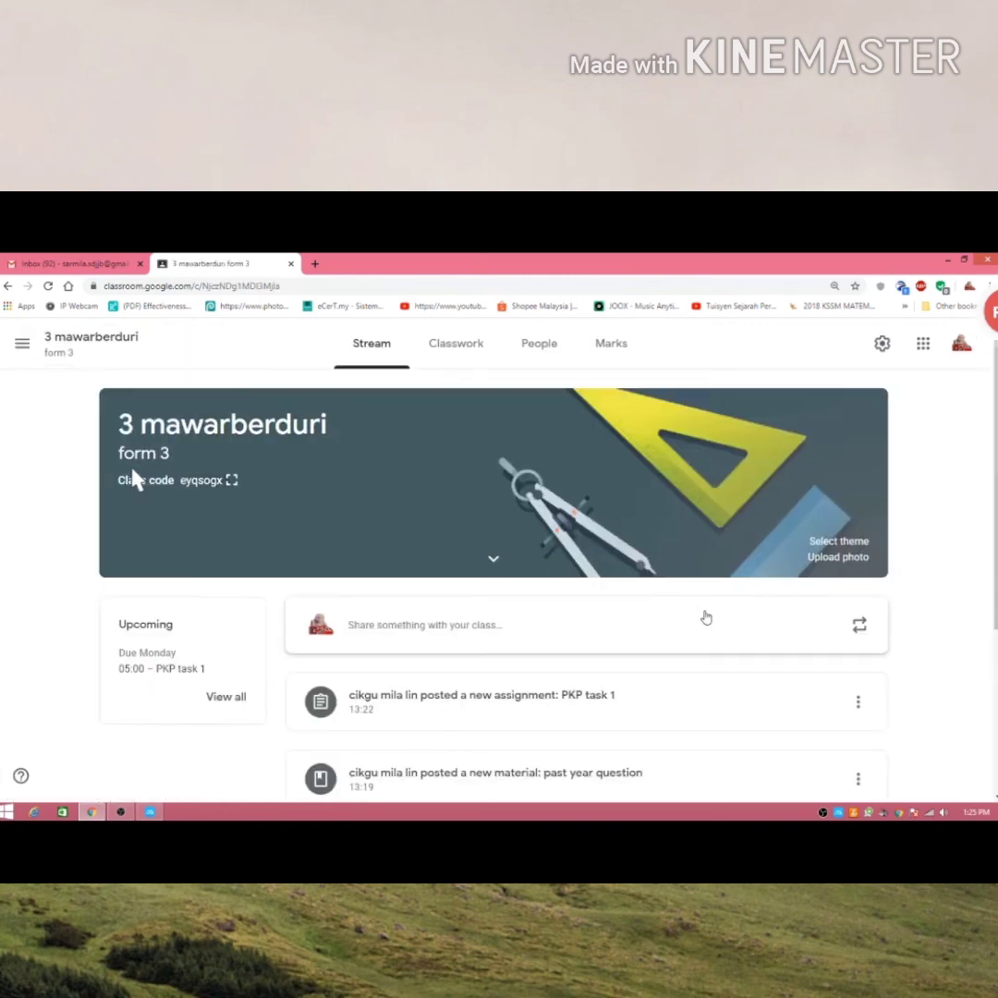
pyautogui.scroll(-1, 707, 616)
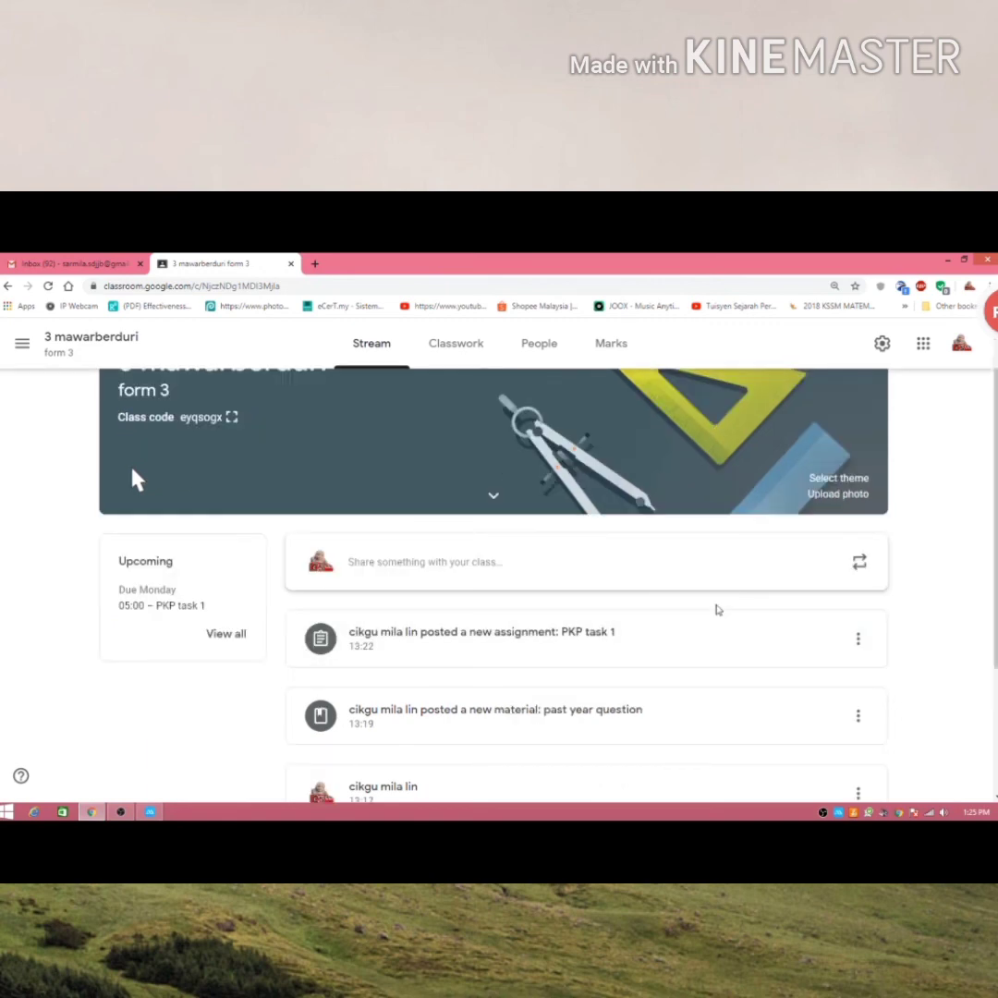
pyautogui.scroll(-2, 716, 612)
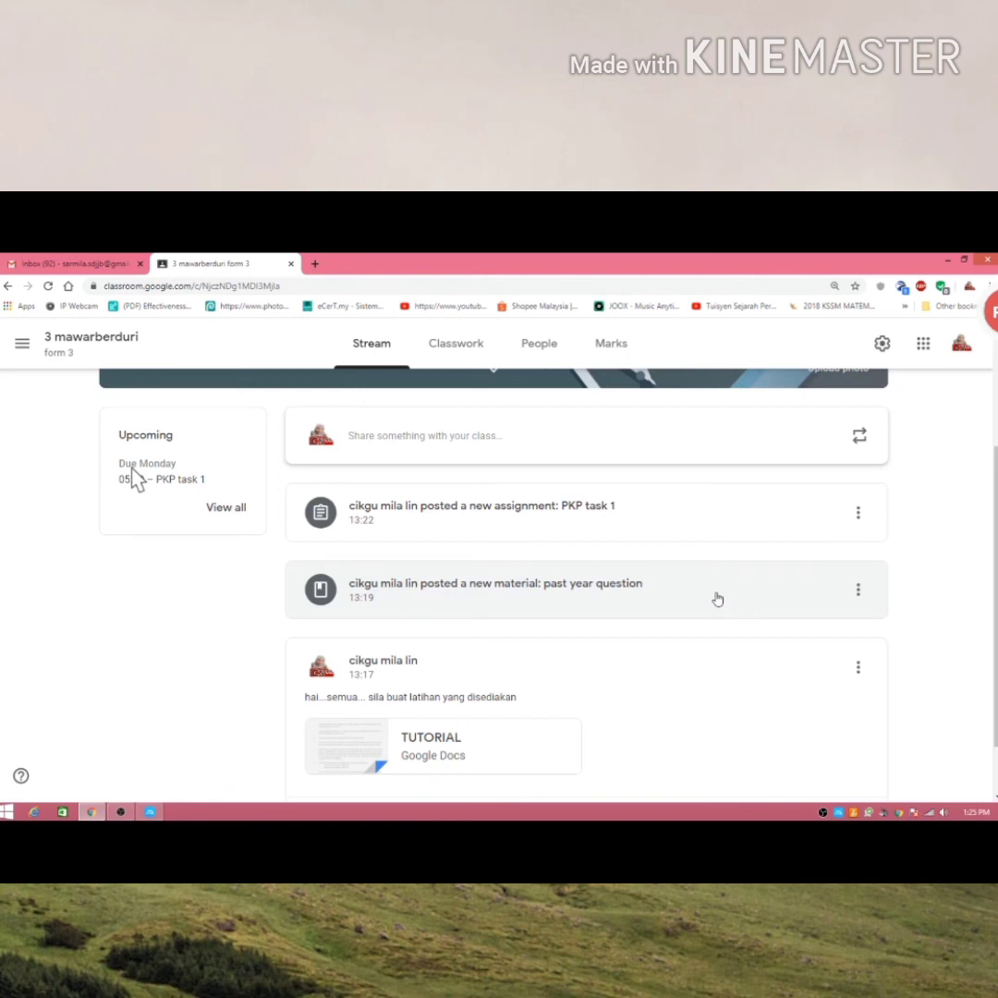
pyautogui.scroll(-1, 719, 572)
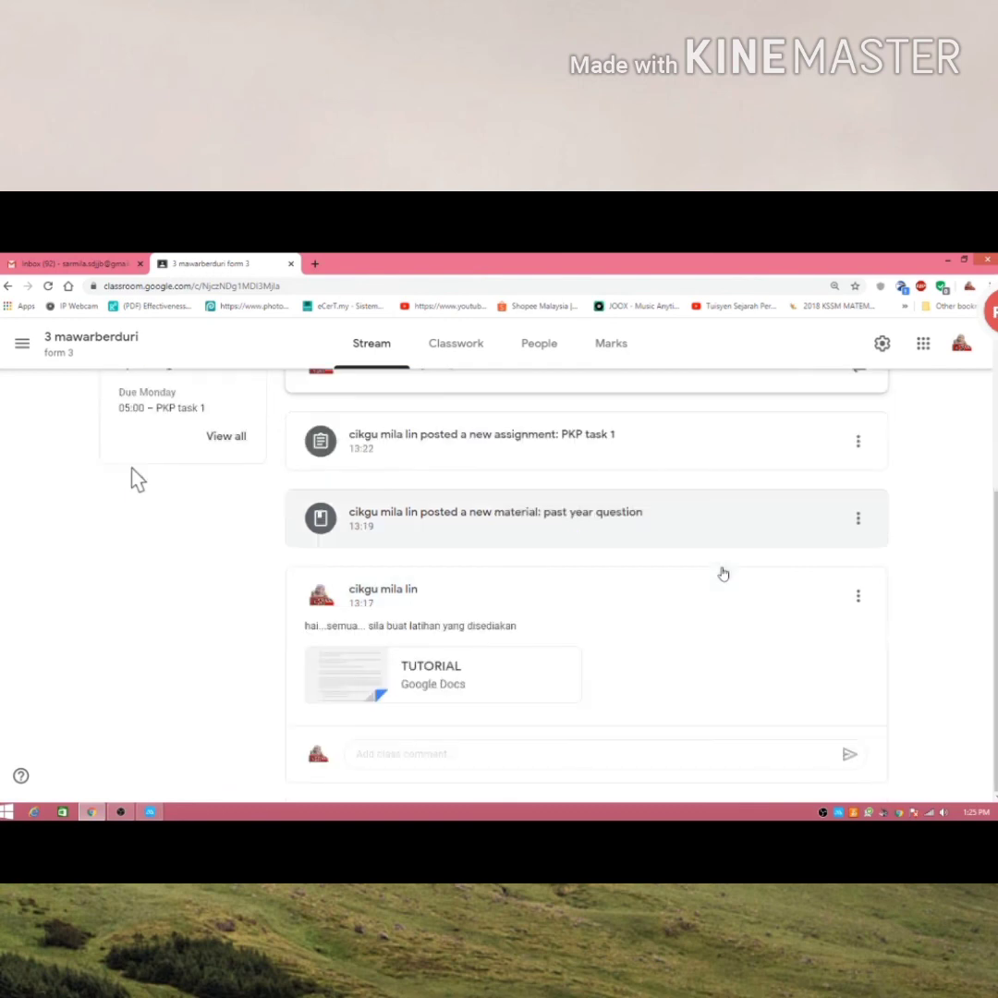
pyautogui.scroll(4, 723, 573)
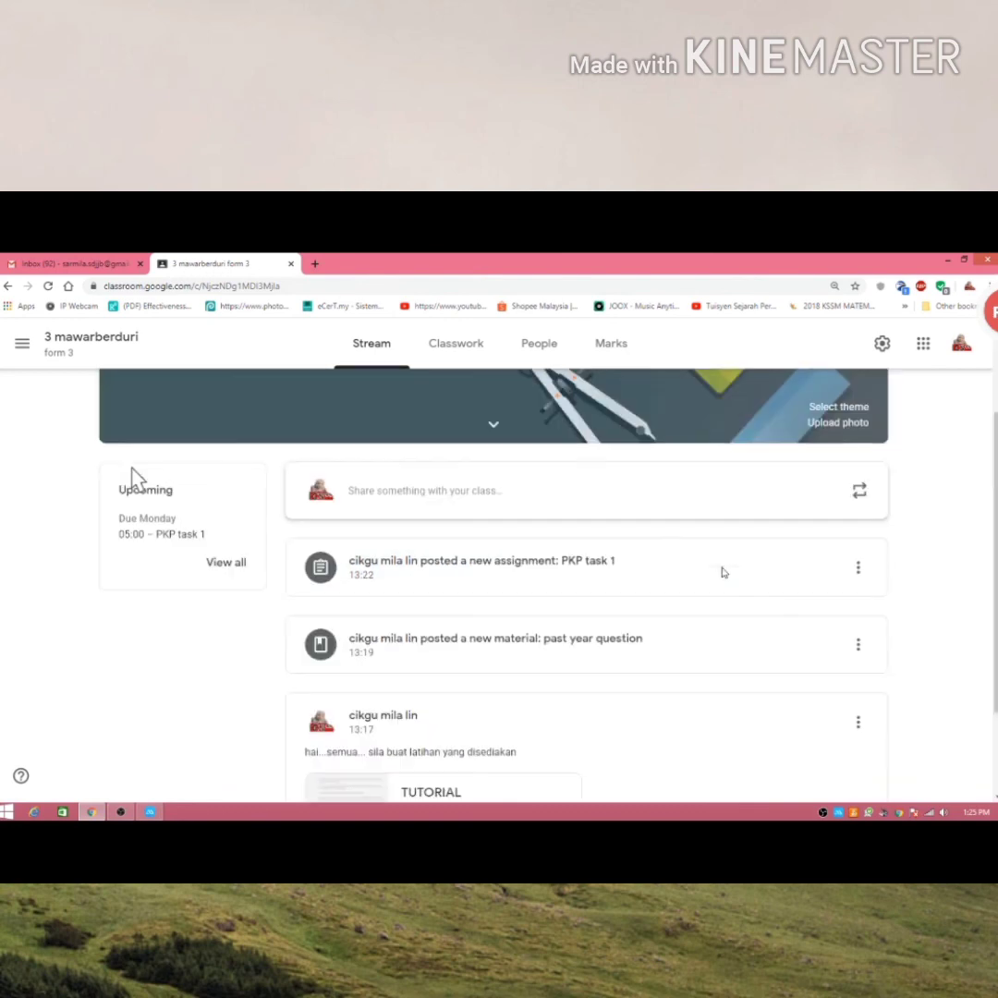